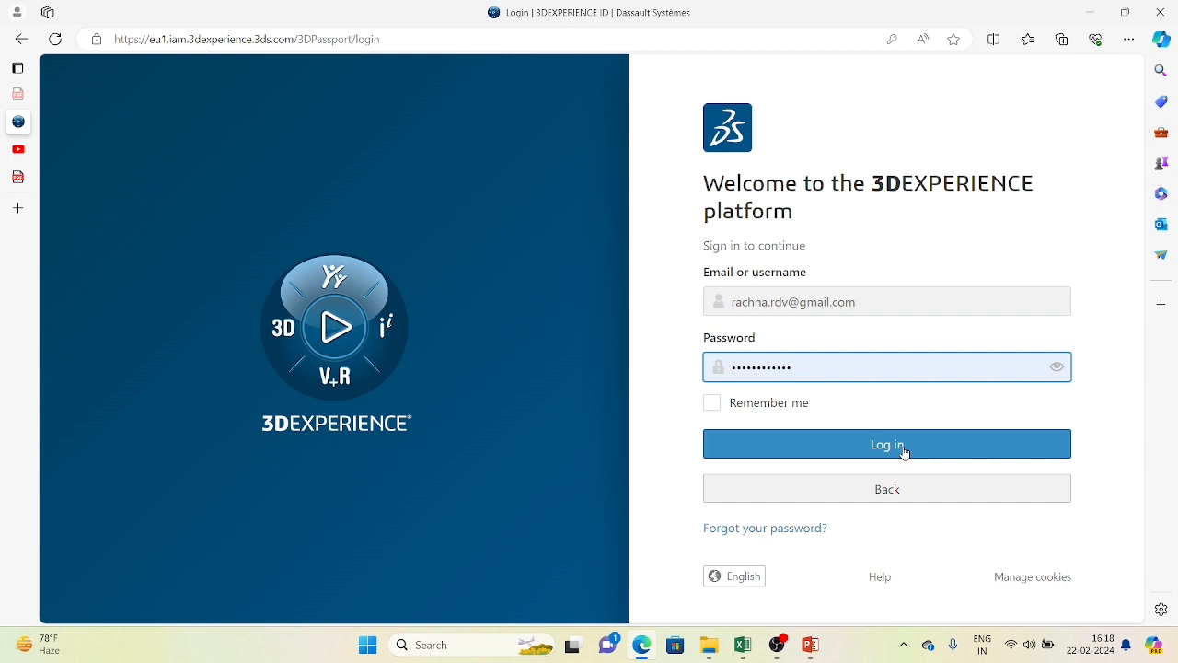
Step: Log in to the 3DEXPERIENCE platform, open the roles and apps portfolio, and expand My Roles
click(905, 450)
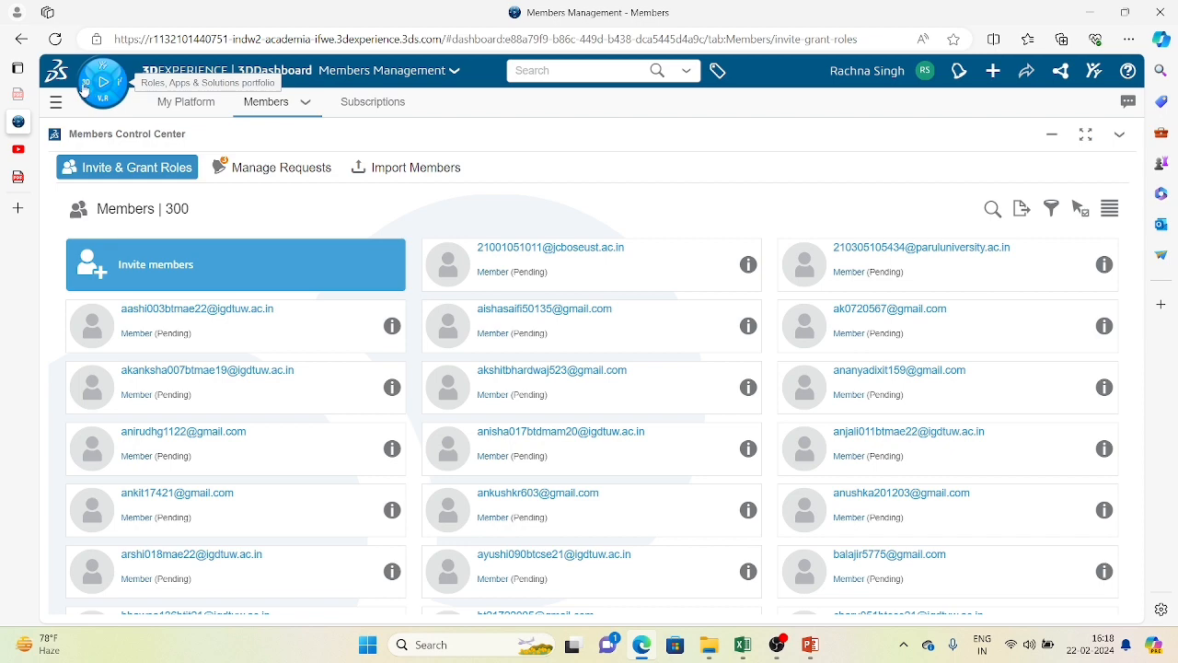
click(85, 87)
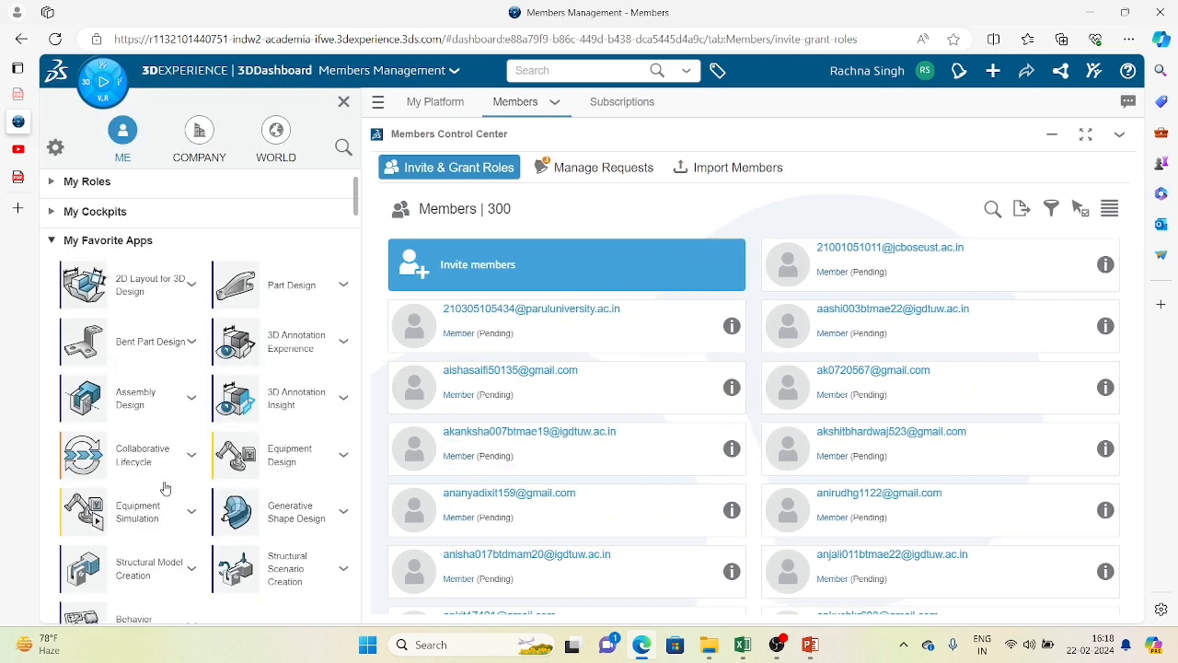
scroll(138, 460, down, 3)
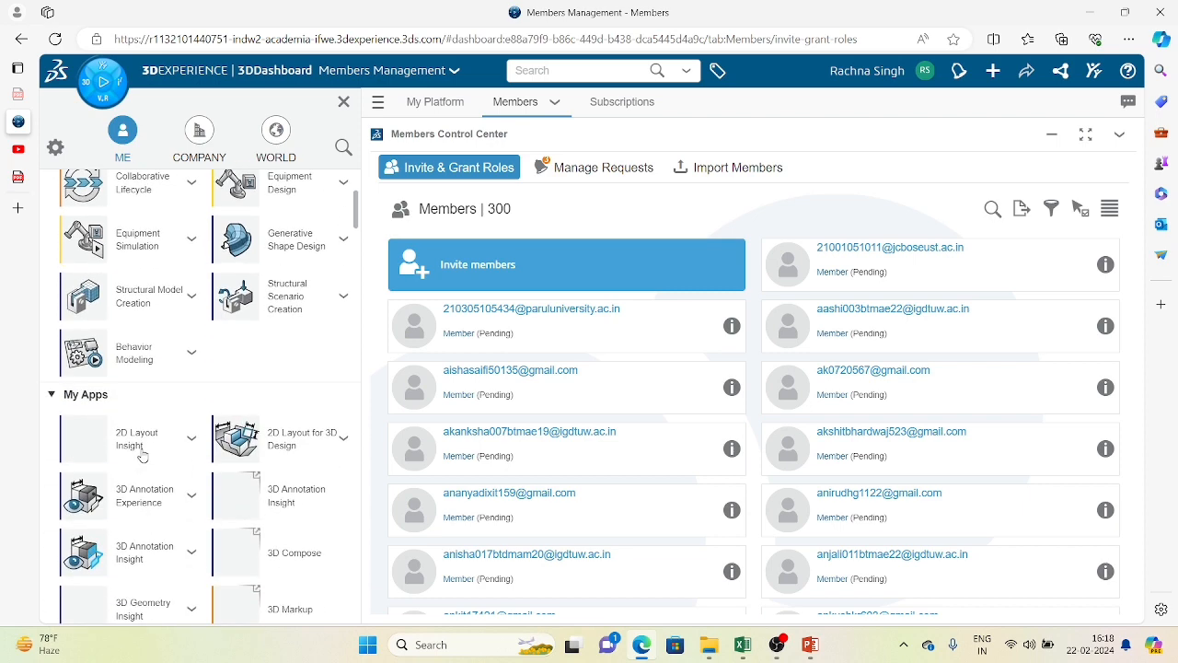
scroll(143, 456, down, 2)
scroll(142, 451, up, 5)
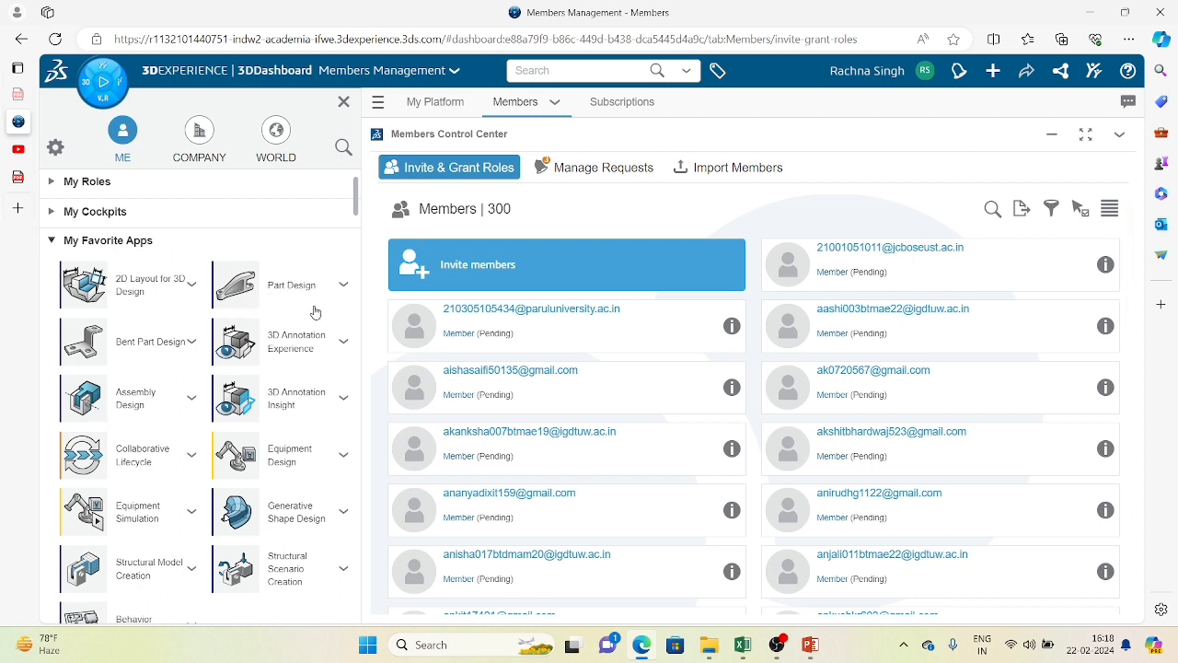
click(57, 183)
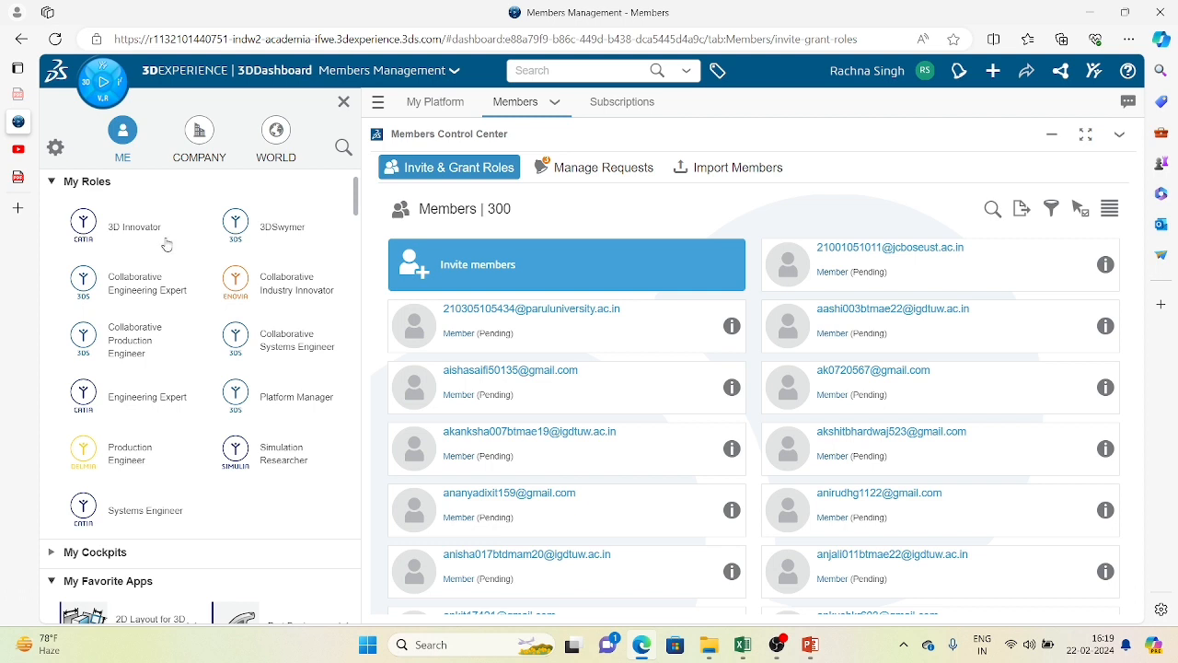
Step: Search the apps for "part" and launch Part Design in support mode with the default trace settings
click(344, 148)
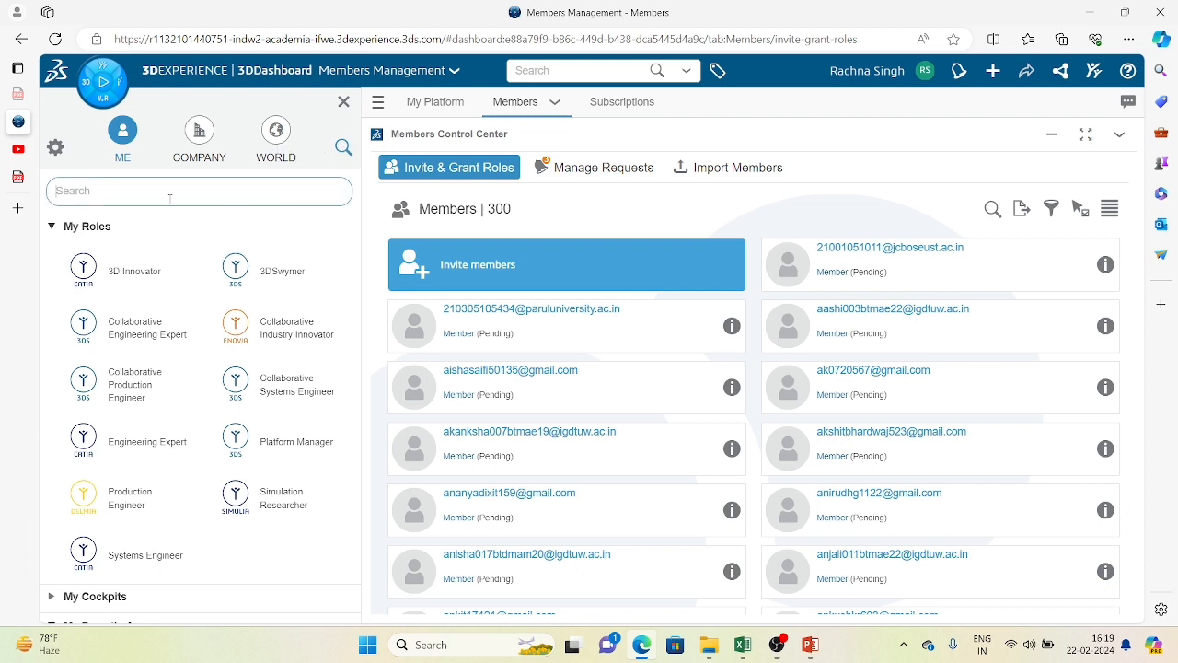
text(part)
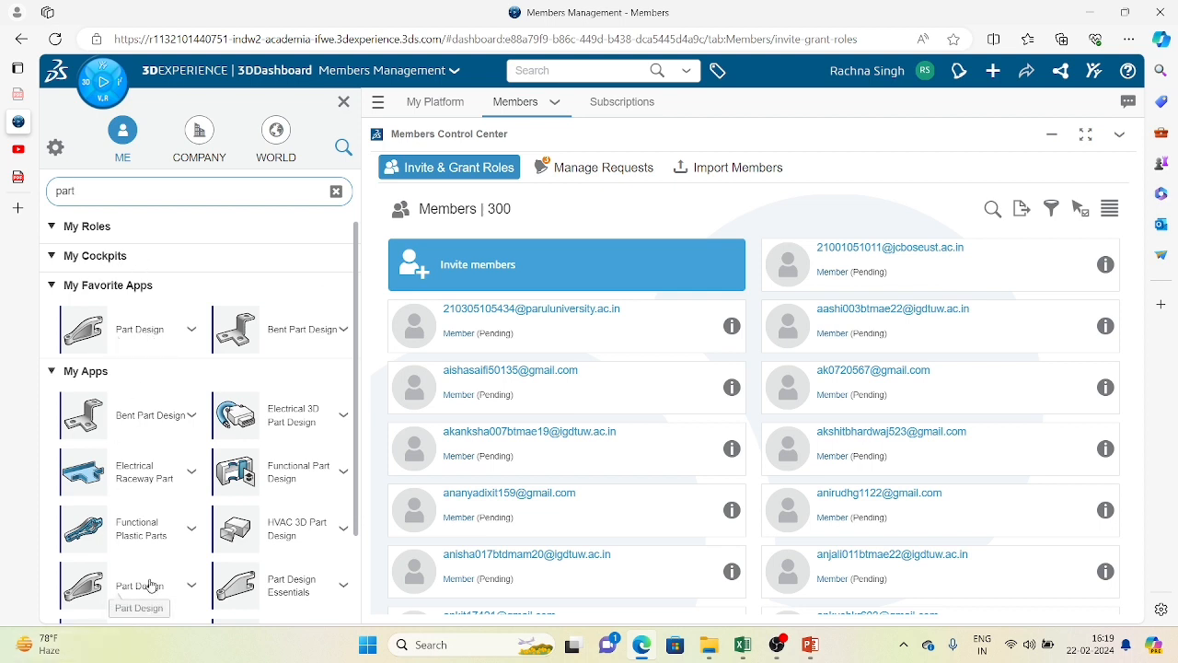
click(141, 333)
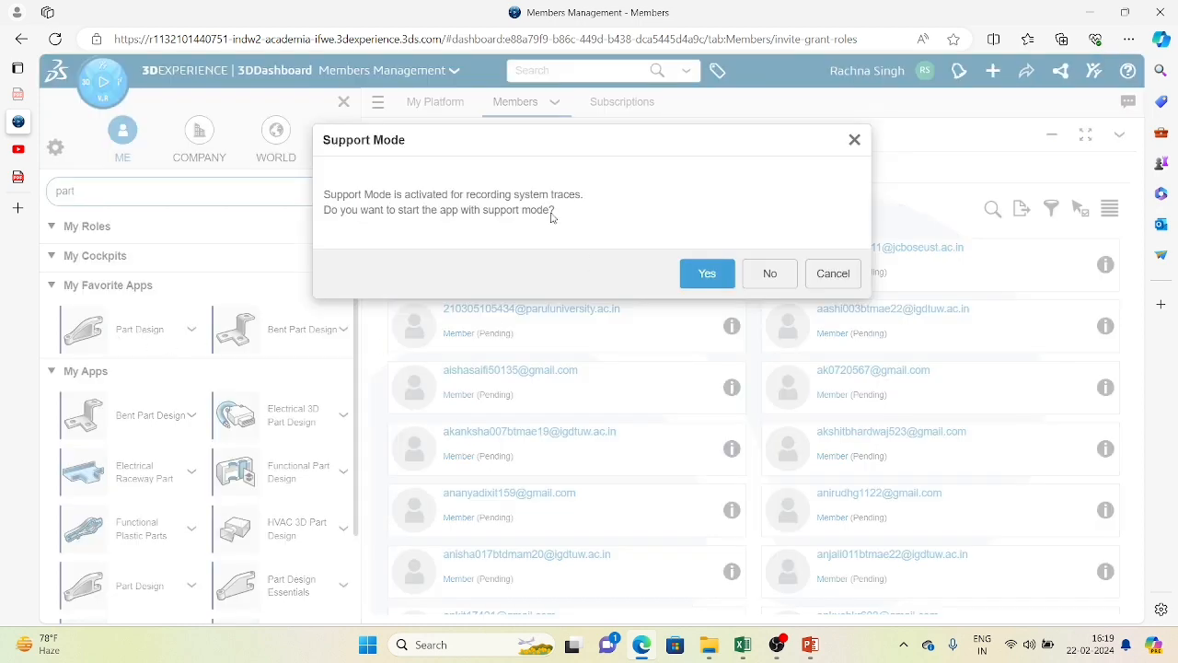
click(704, 275)
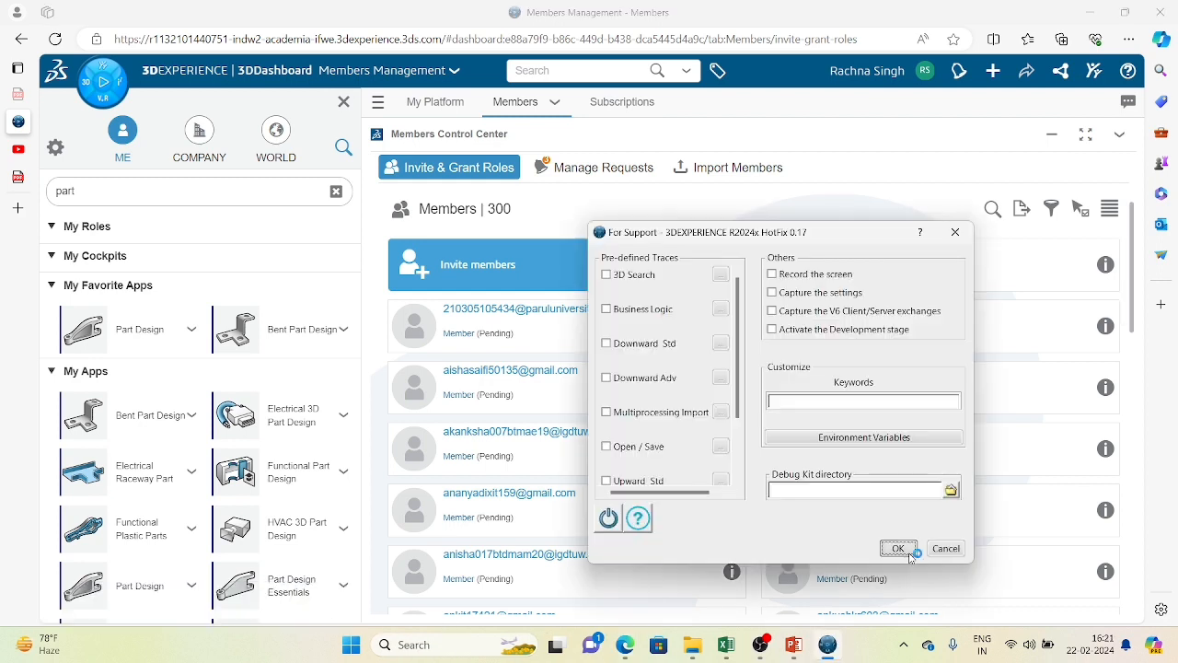
click(897, 549)
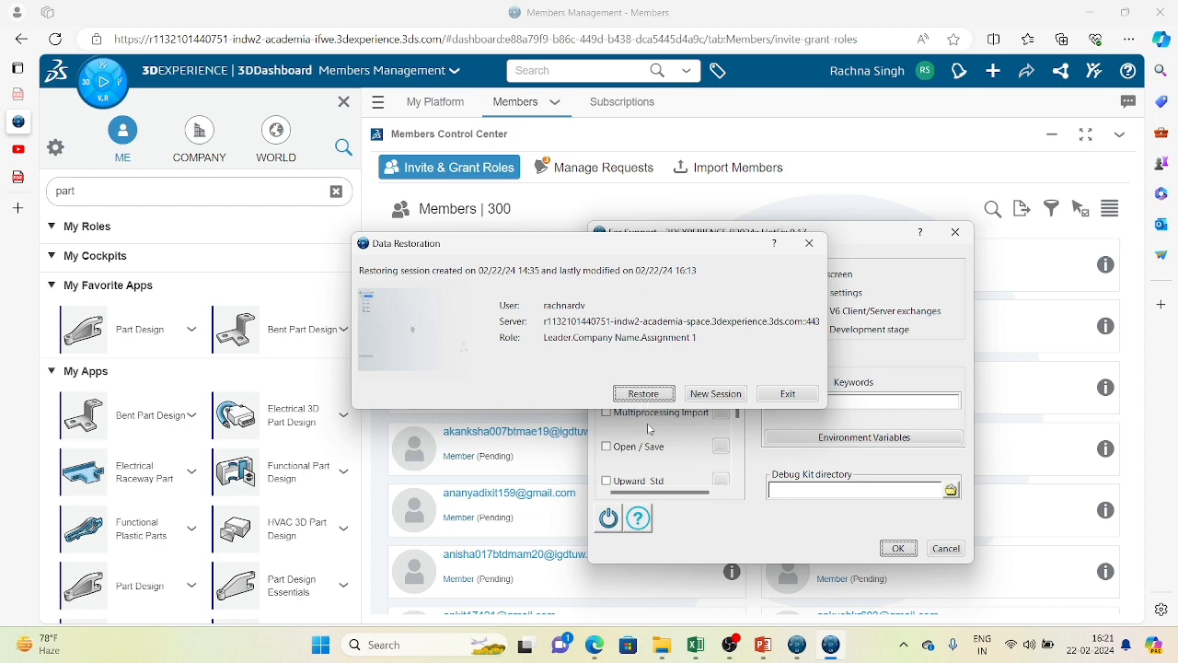
Step: Start a new session by logging in with the account password, and close the Make Service panel
click(715, 394)
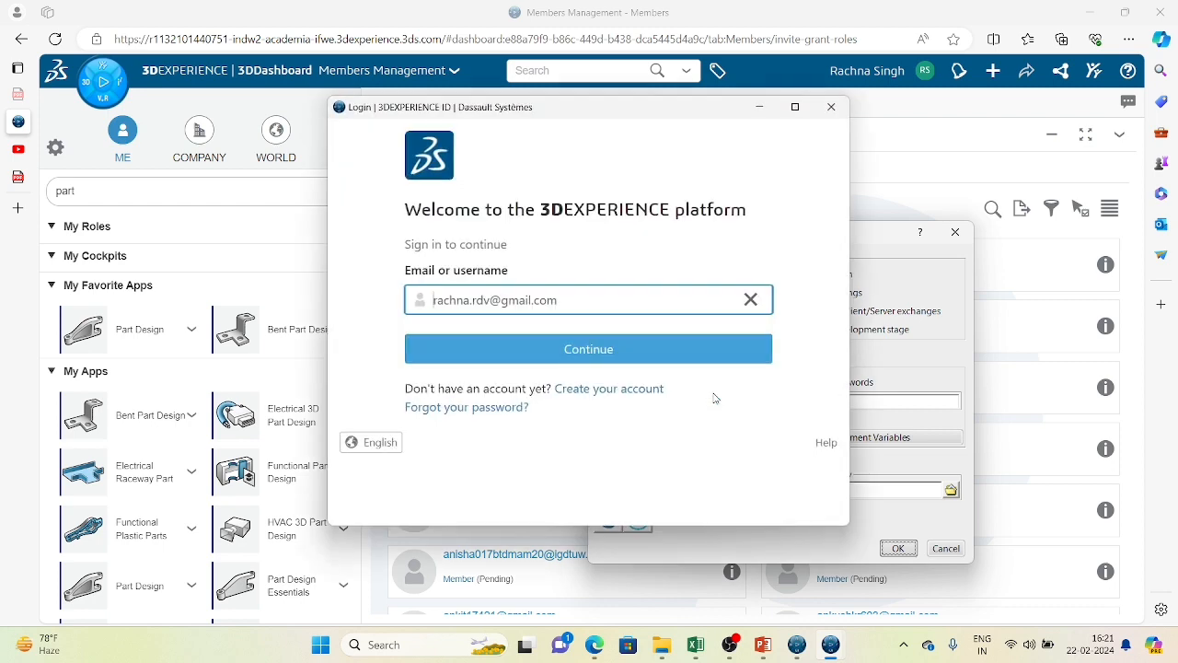
click(594, 351)
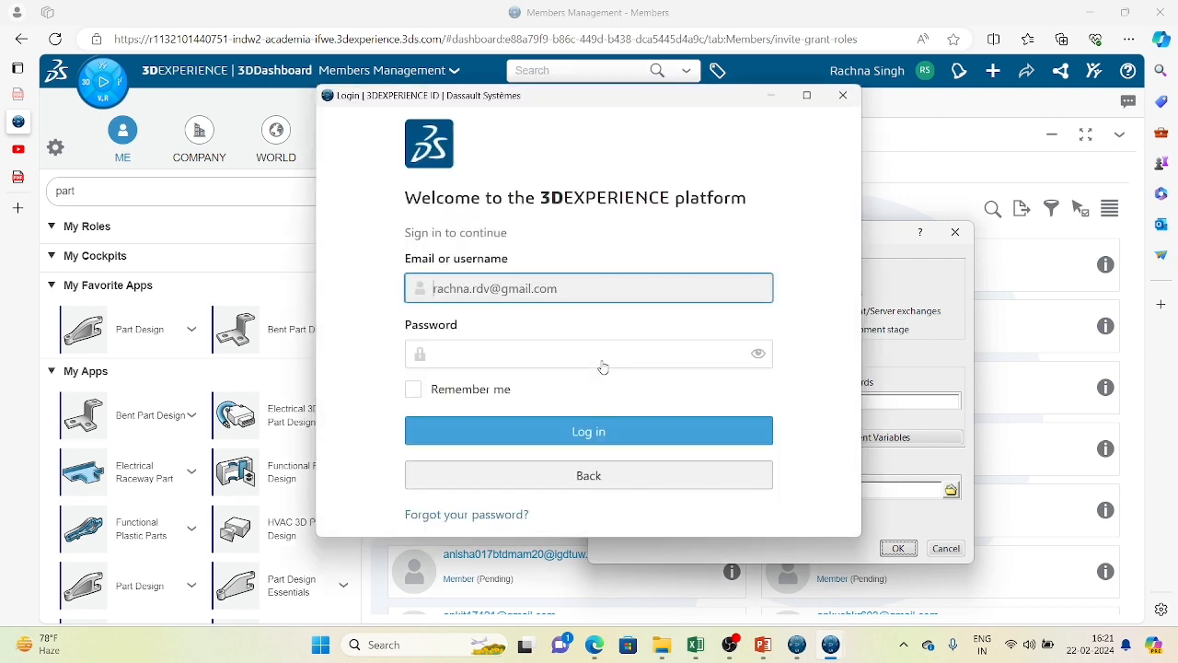
click(547, 362)
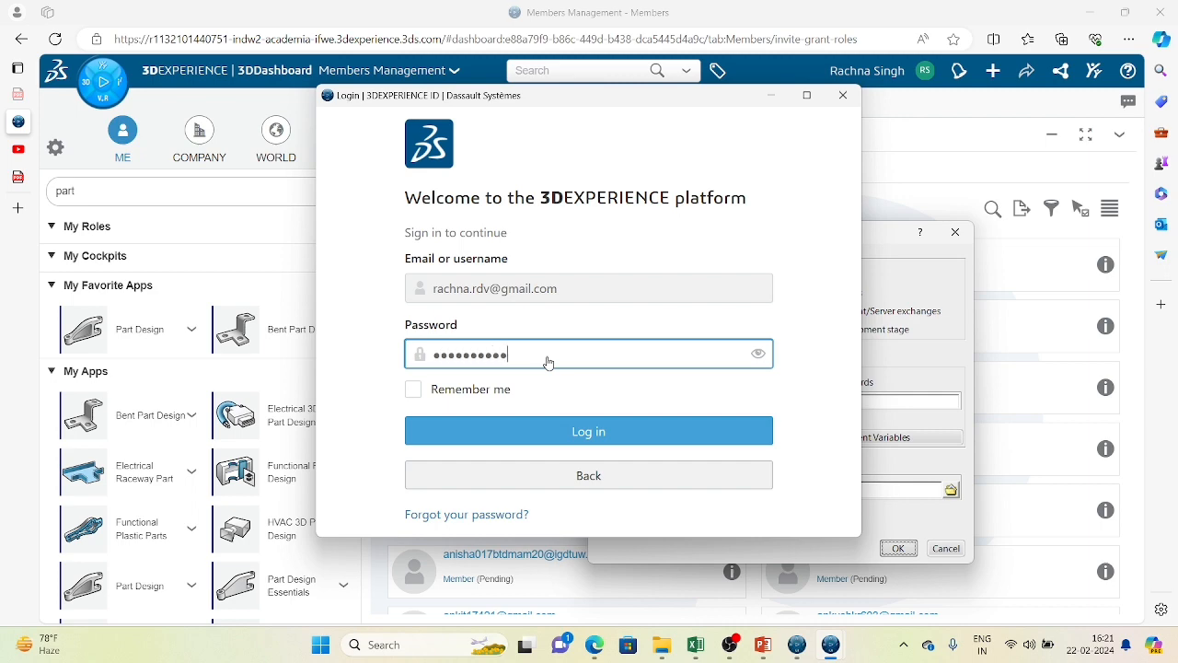
click(547, 429)
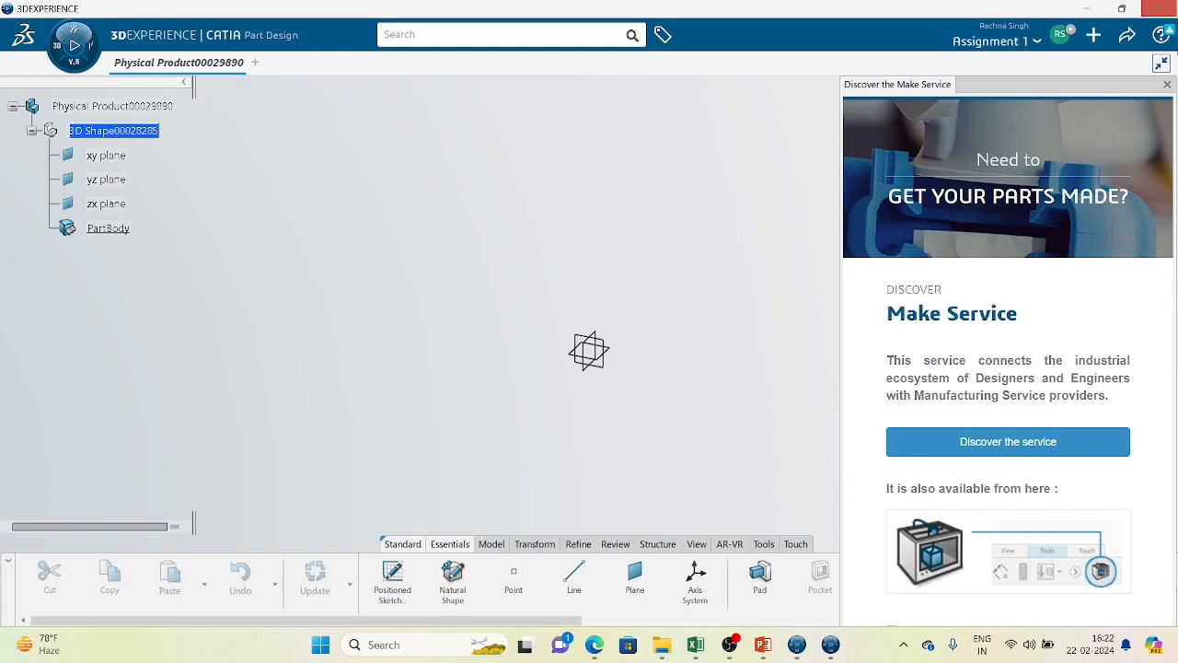
click(1168, 84)
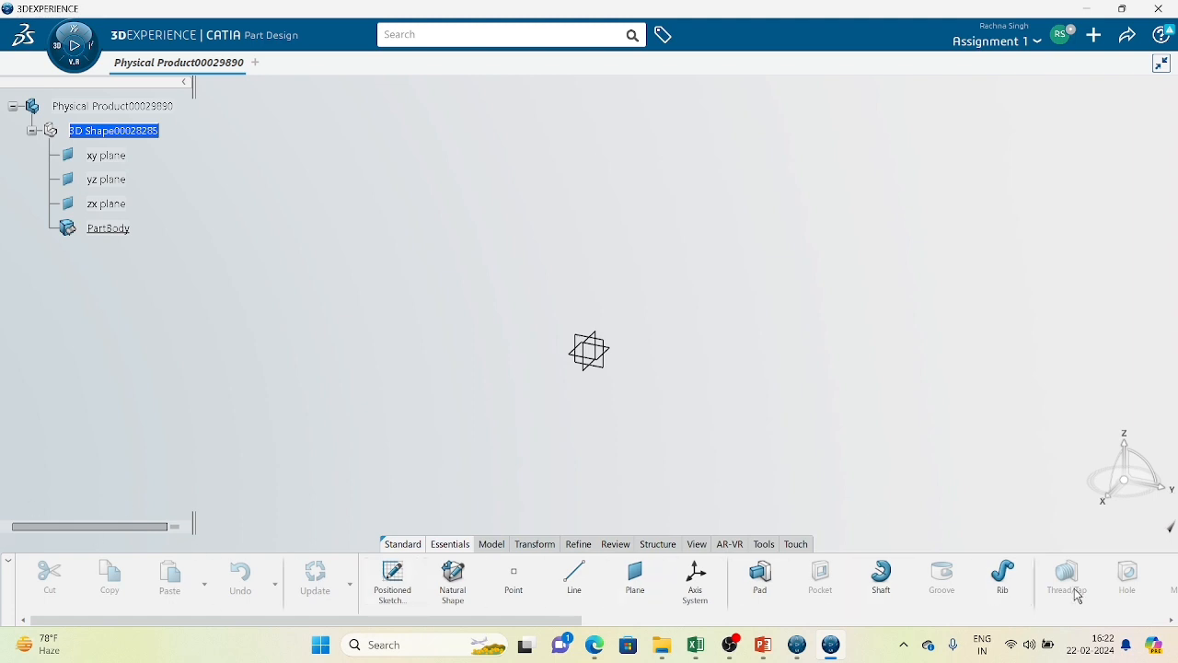
Step: Collapse the command bar below the 3D view and restore it pinned open
click(8, 566)
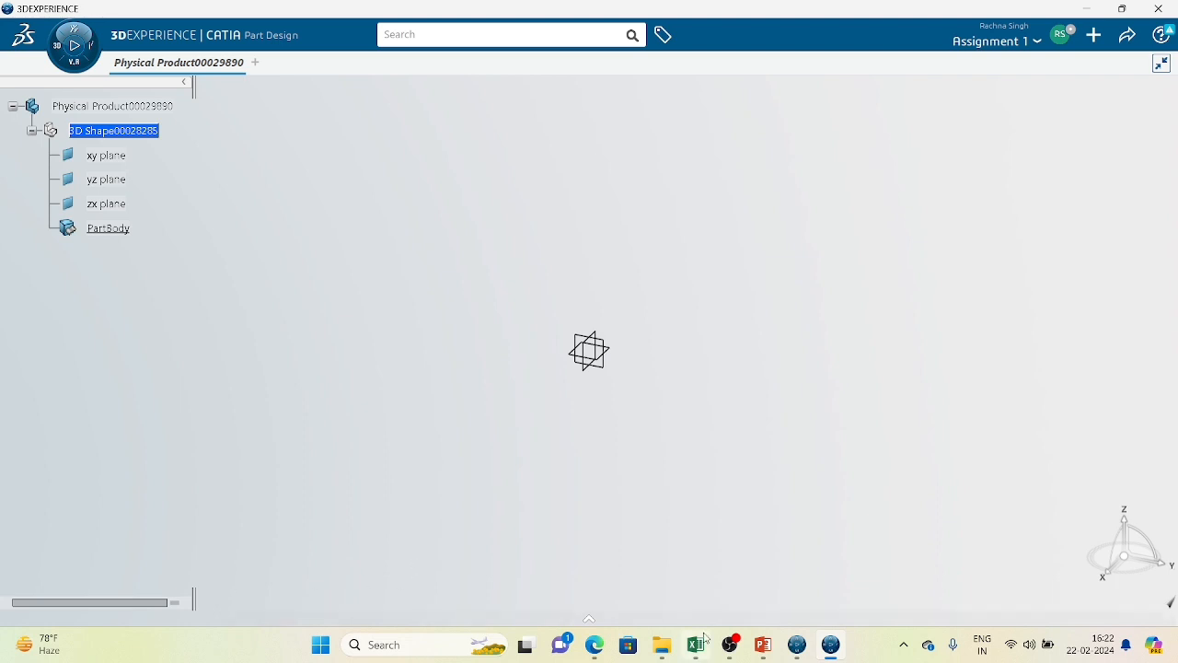
click(587, 619)
mouse_move(588, 624)
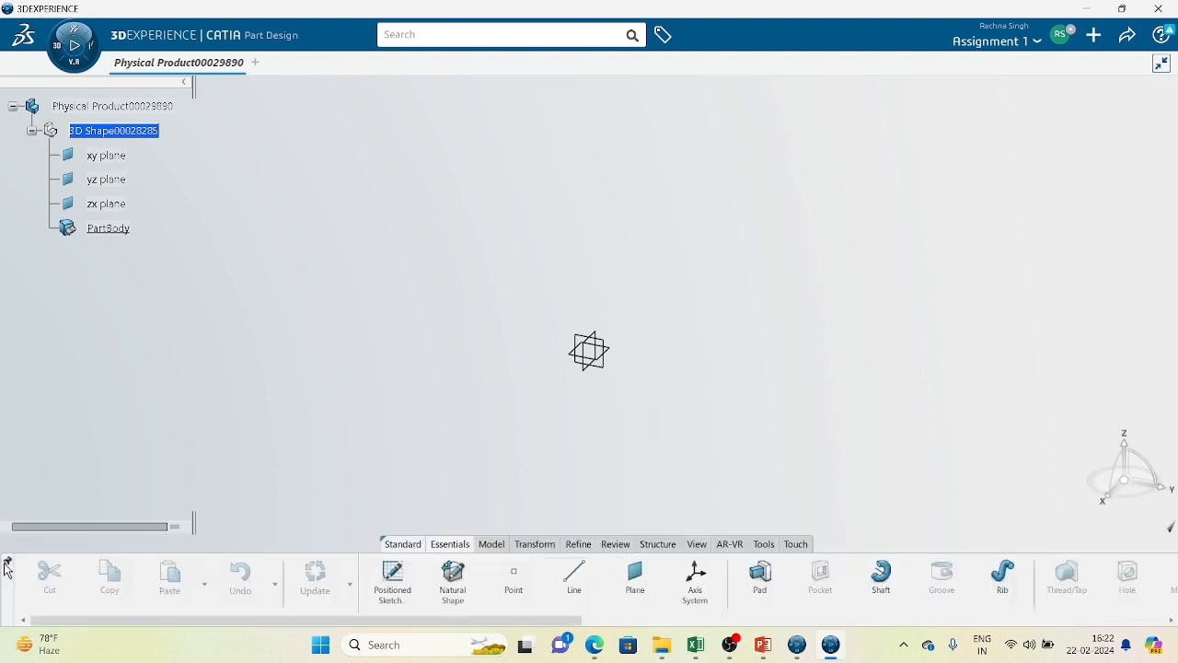
click(8, 564)
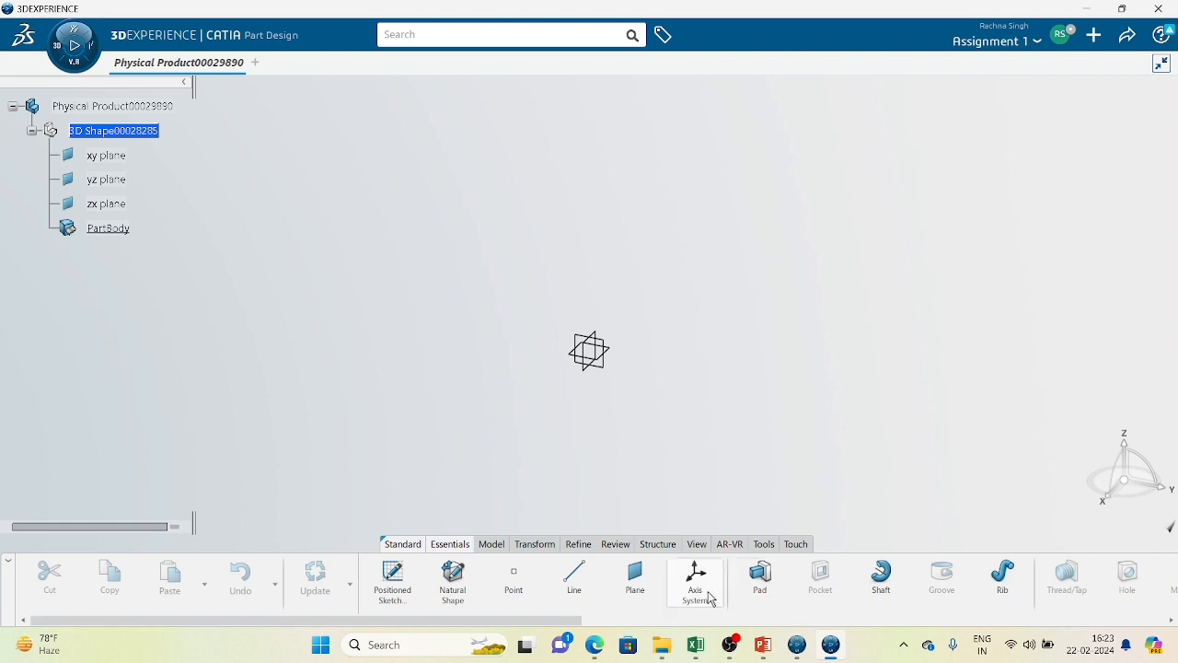
Step: Display the command bar as icons only, return it to icons and text, and look through its Essentials commands
right_click(799, 614)
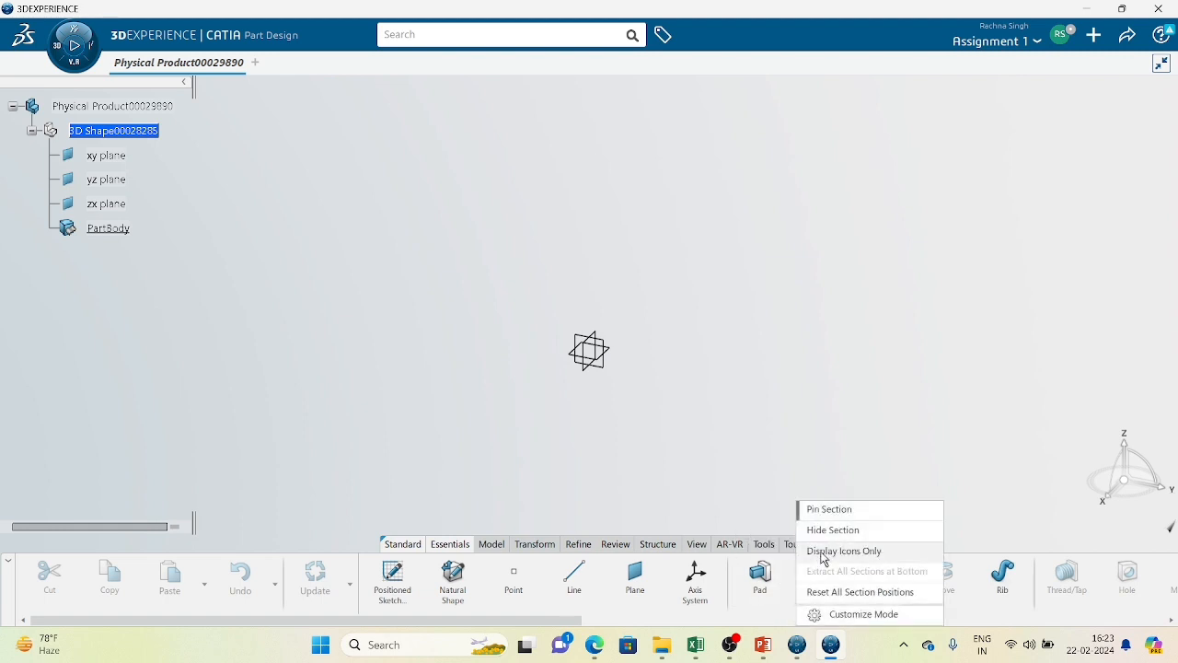
click(877, 553)
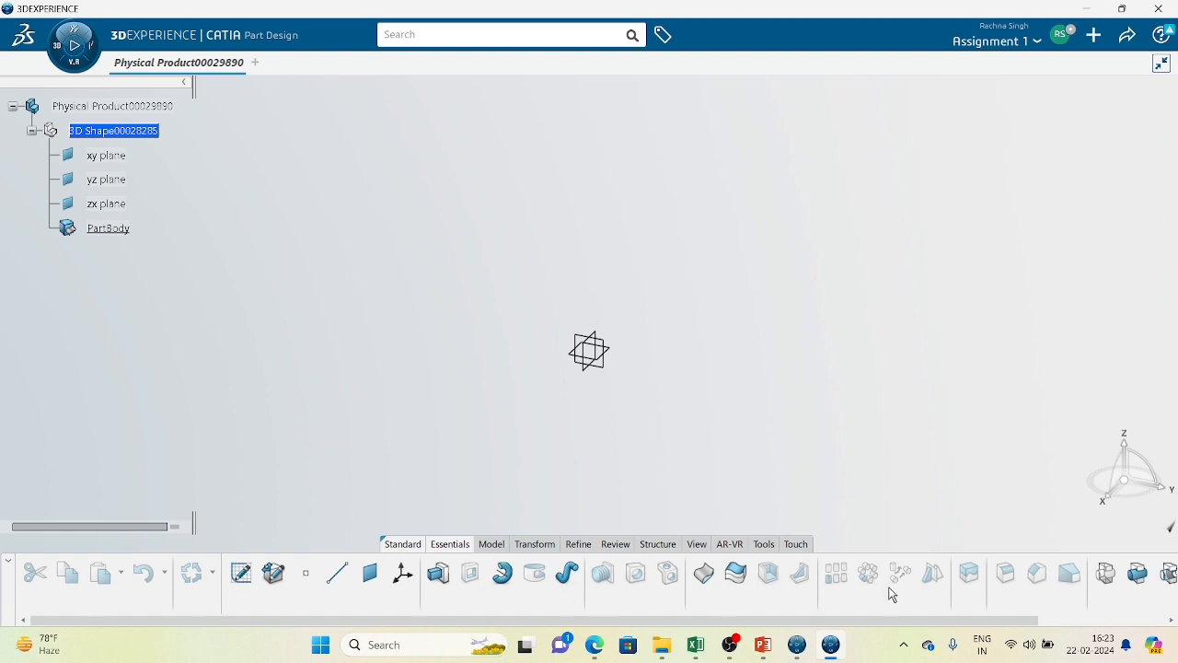
right_click(731, 611)
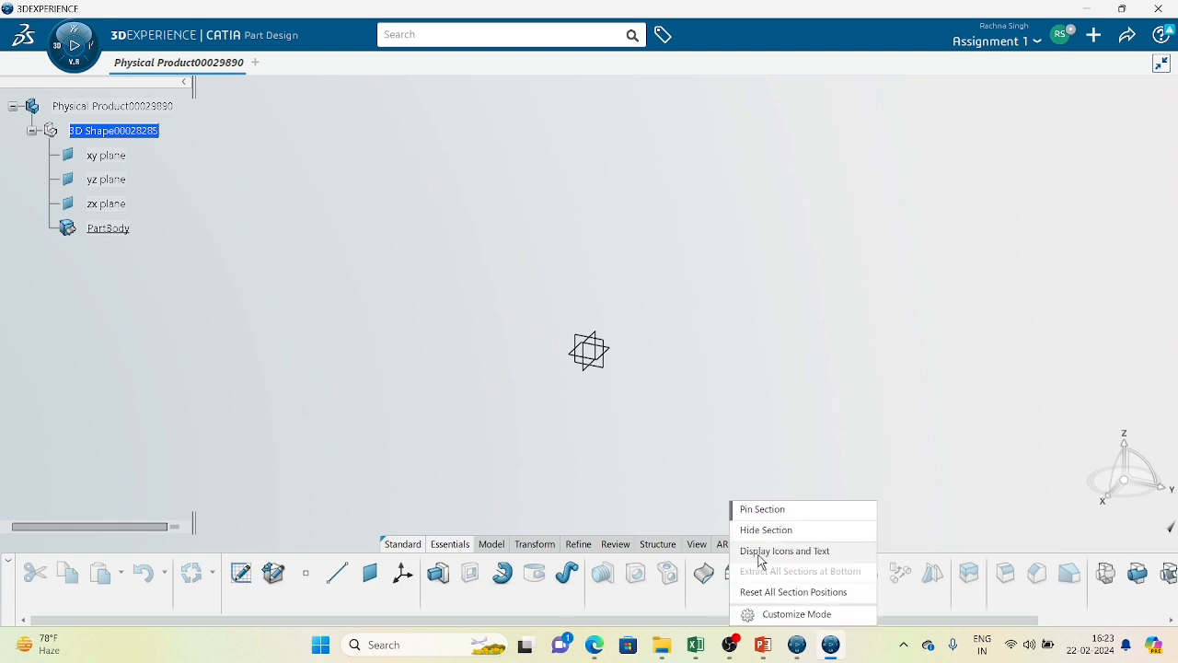
click(761, 553)
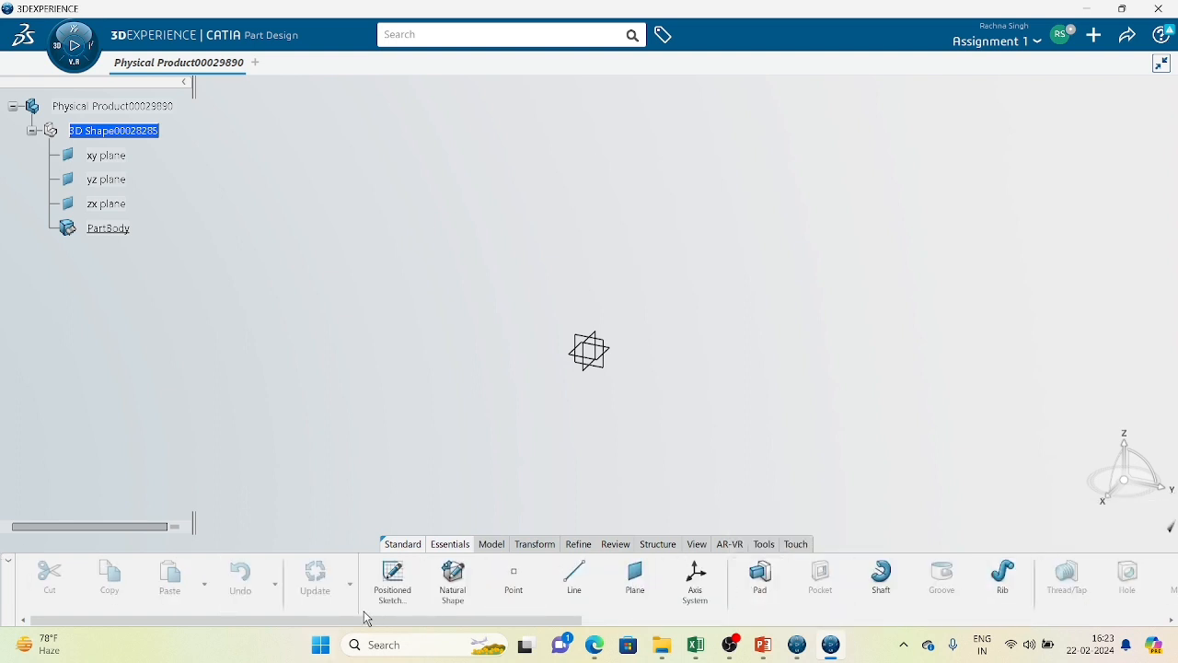
mouse_move(366, 619)
mouse_down()
mouse_move(946, 619)
mouse_move(323, 620)
mouse_up()
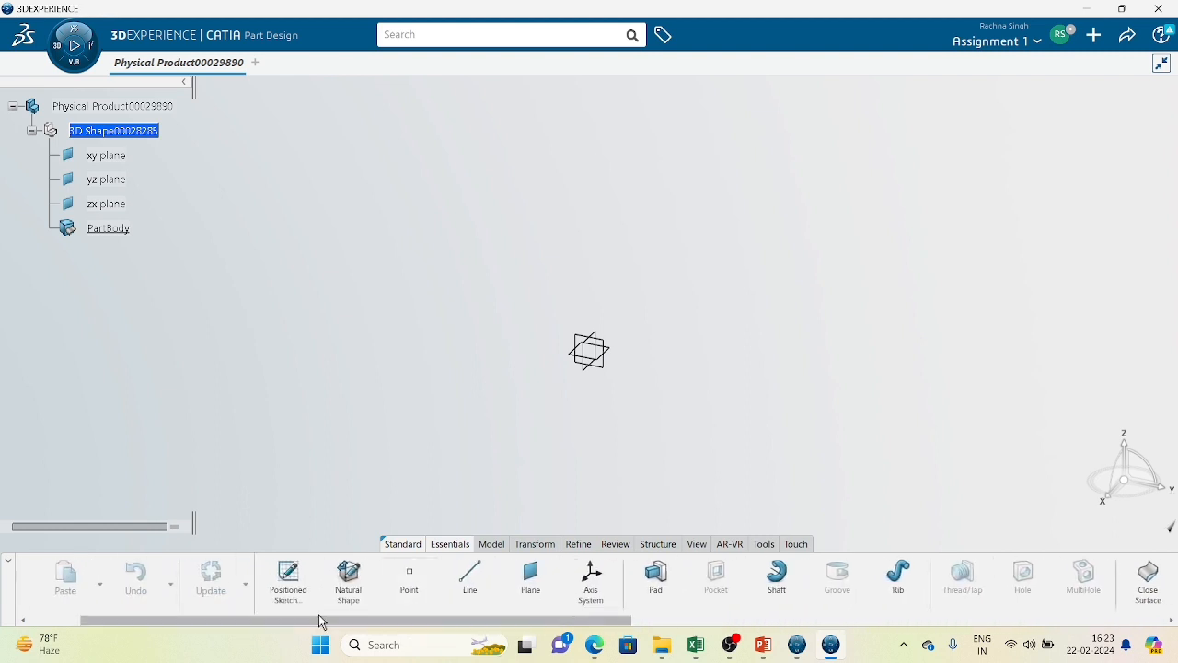
drag(608, 619, 909, 618)
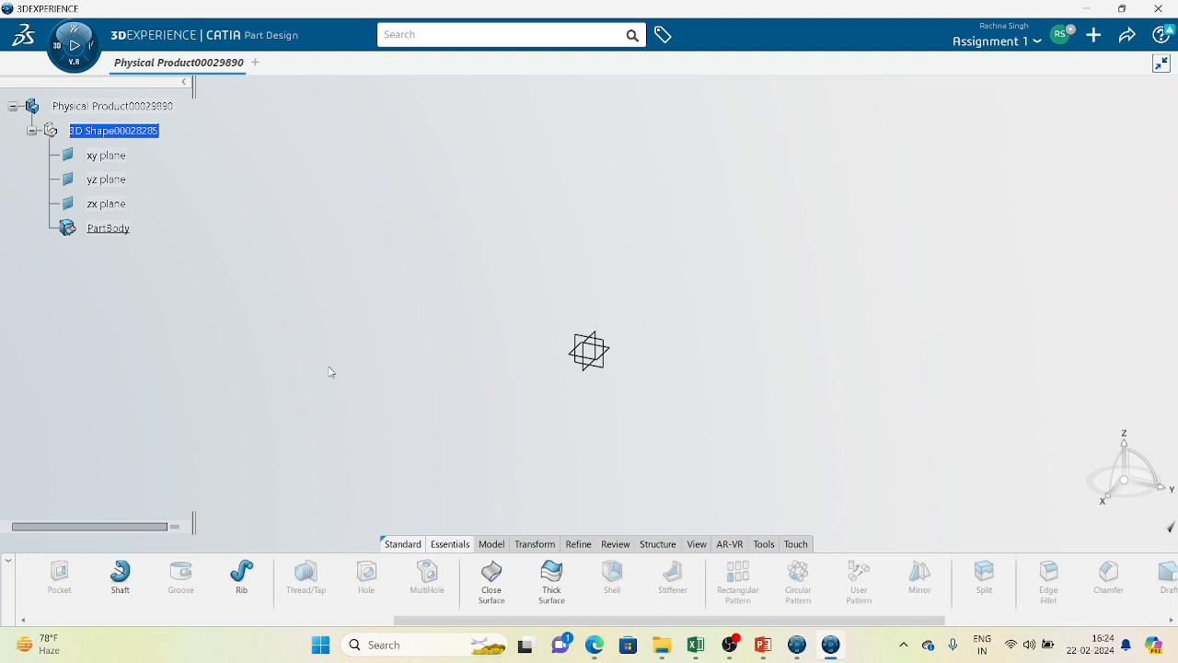
Step: Hide the specification tree and display it again
click(183, 83)
mouse_move(29, 322)
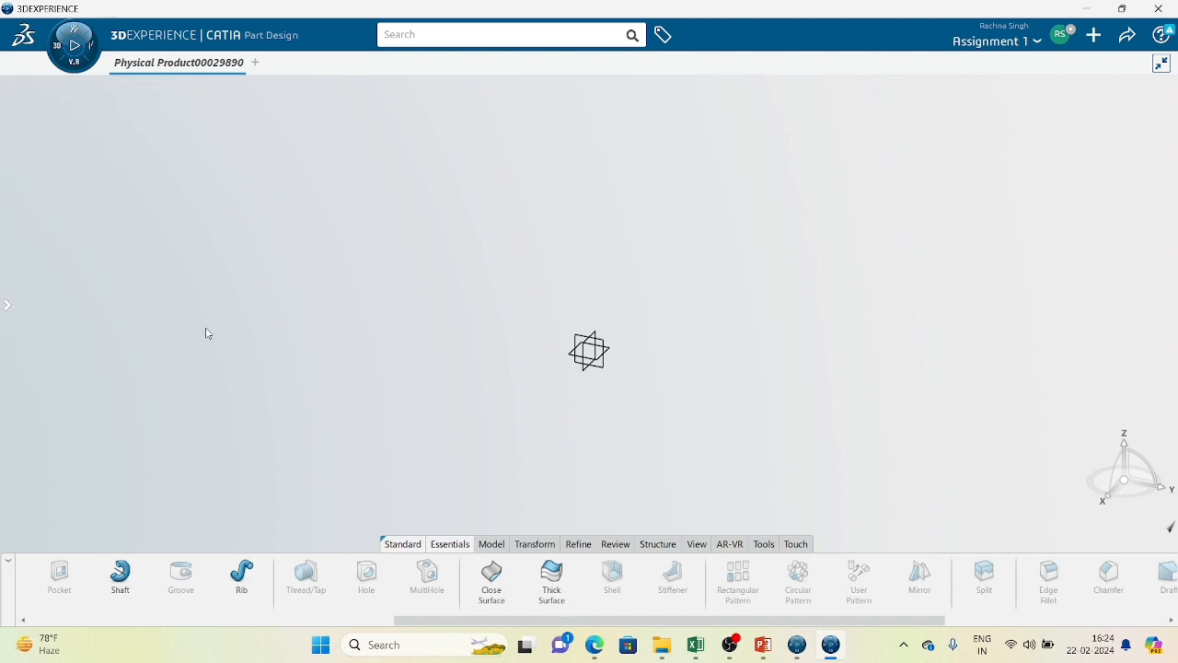
mouse_move(4, 307)
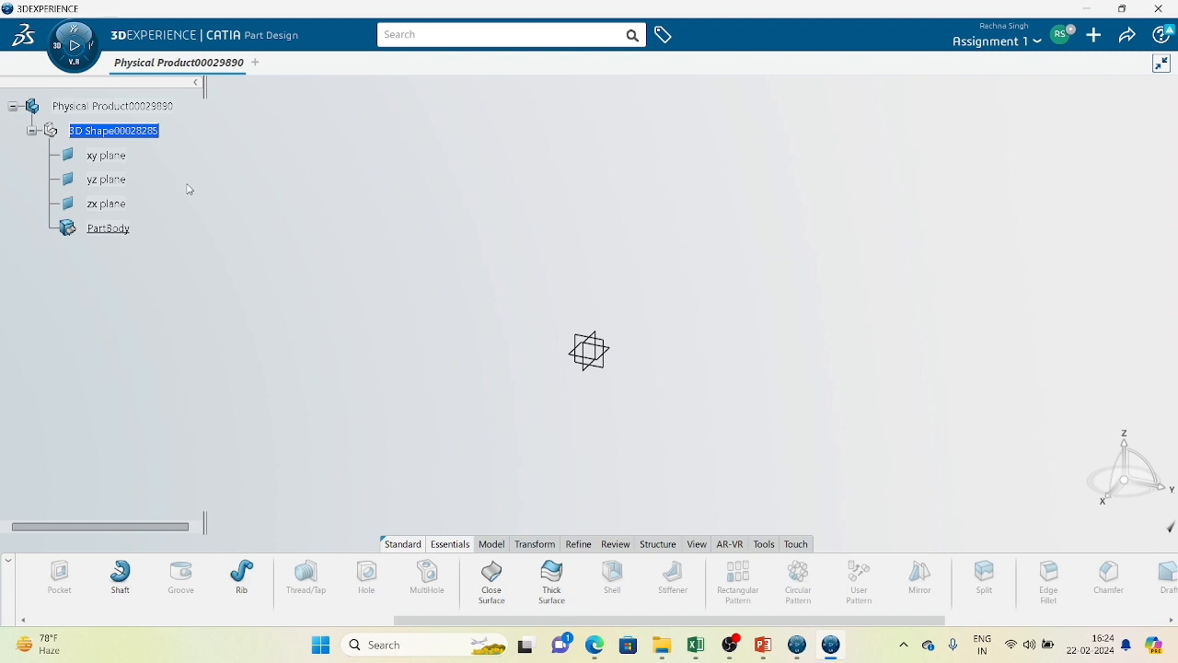
key(F3)
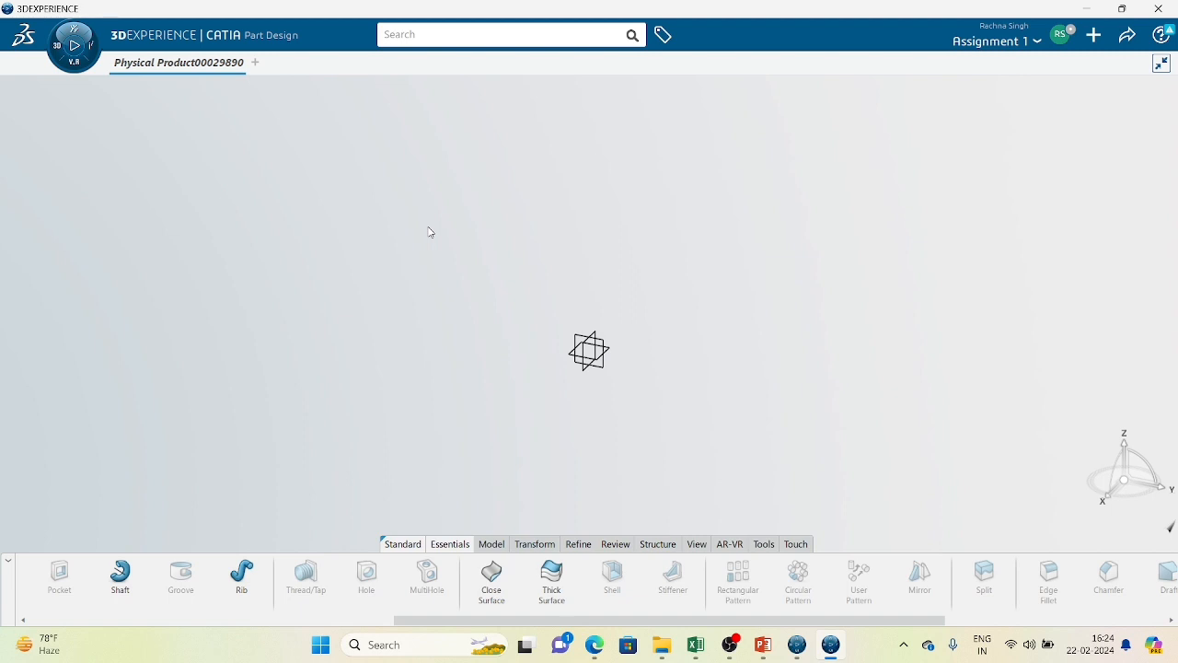
key(F3)
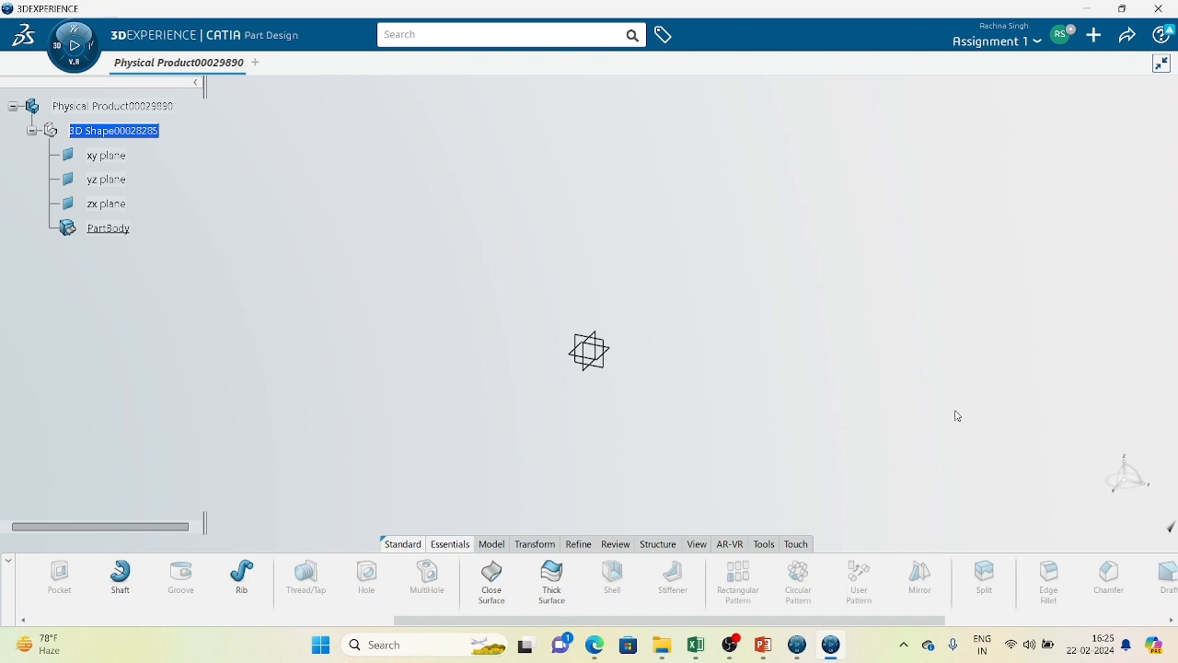
Step: Switch to the Introduction to CATIA slide show in PowerPoint and return to the 3DEXPERIENCE Part Design window
drag(792, 622, 816, 622)
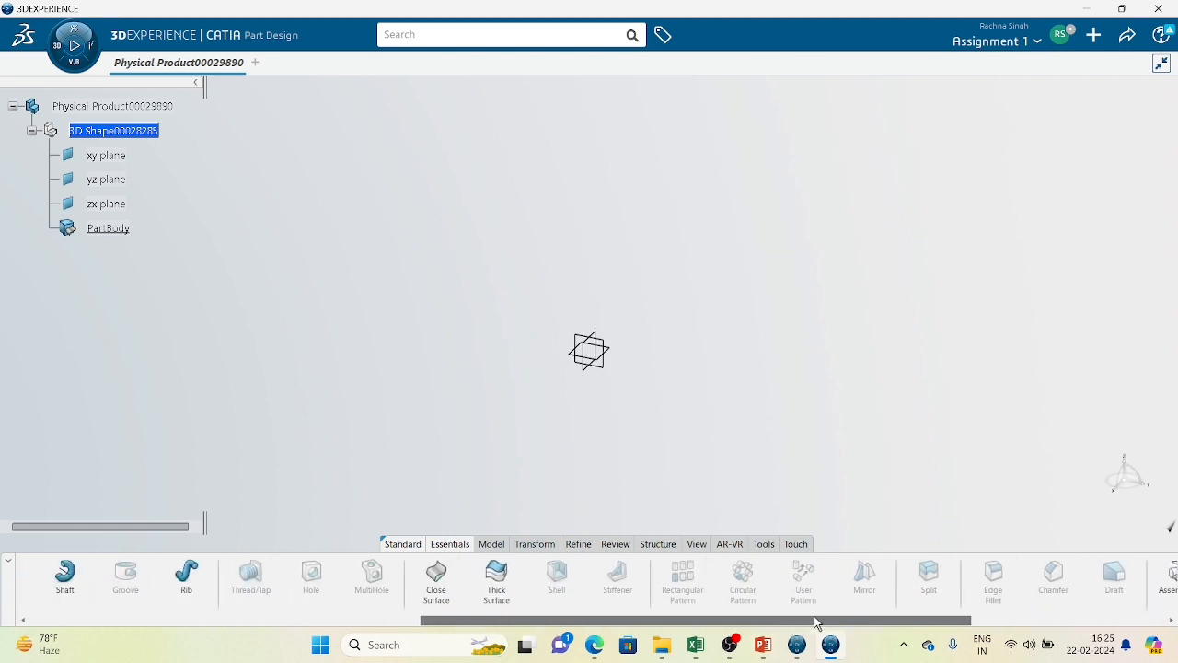
click(760, 647)
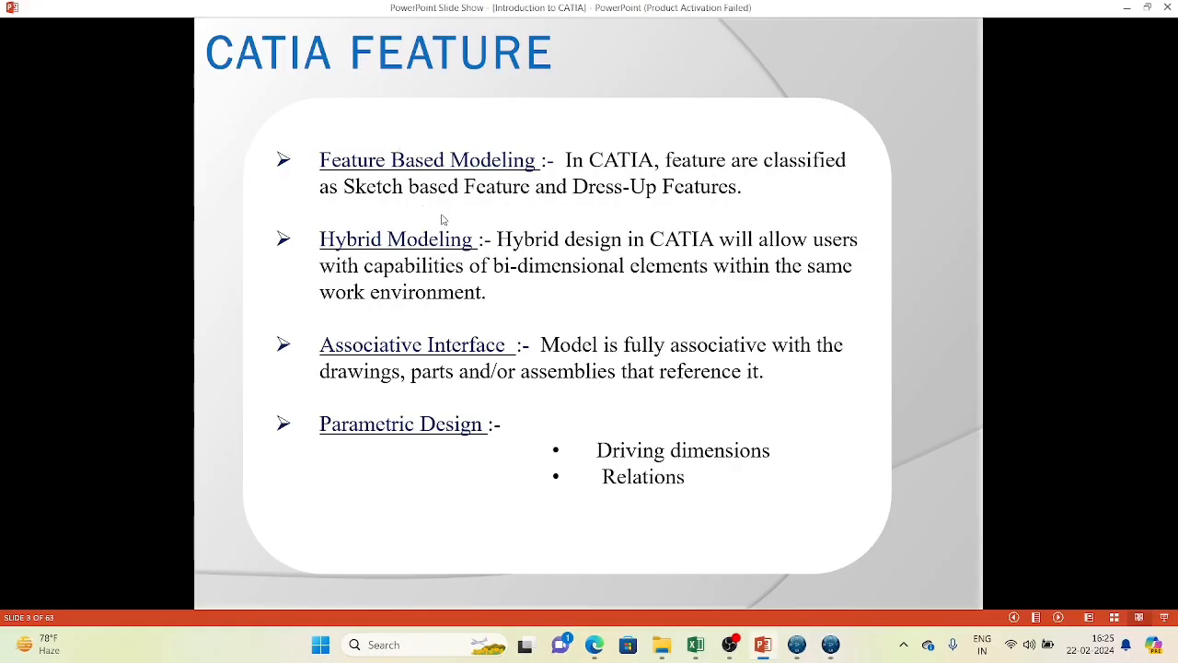
mouse_move(831, 650)
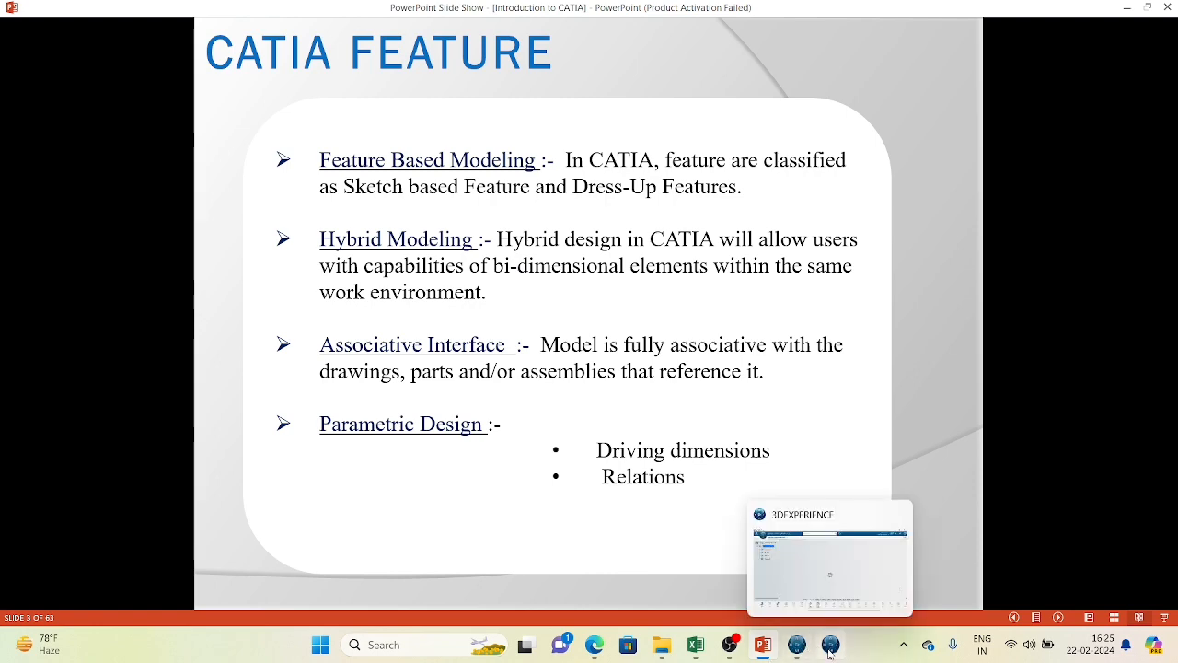
click(831, 650)
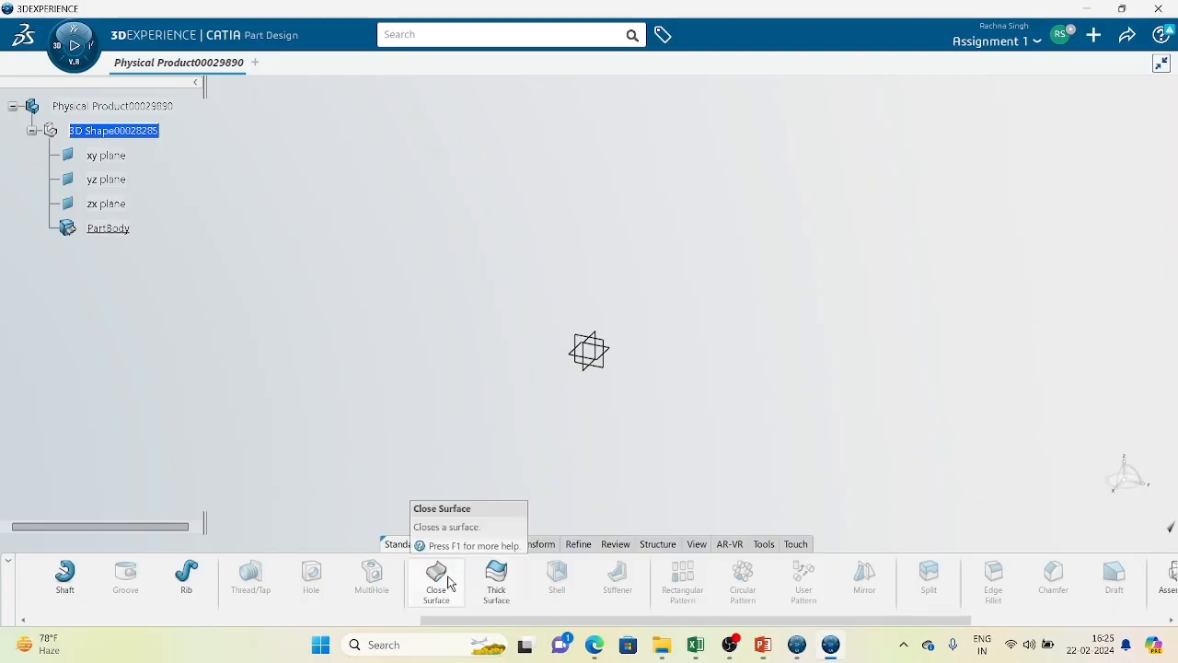
Step: Create a positioned sketch on the xy plane and enter the Sketcher
click(491, 544)
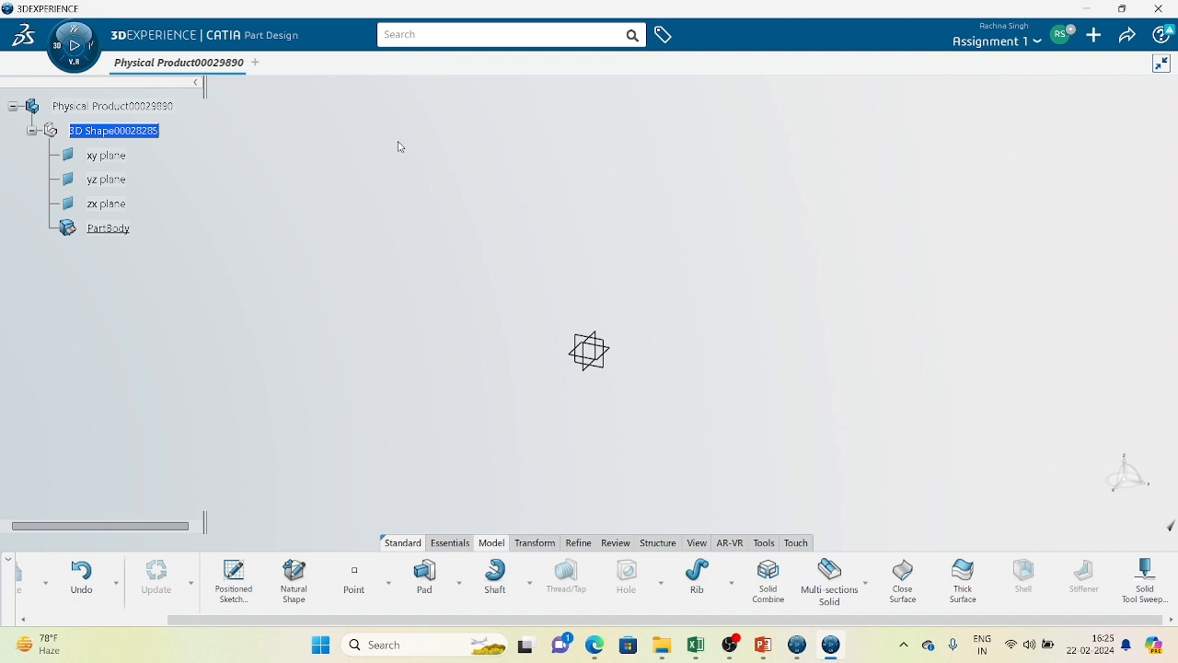
click(234, 580)
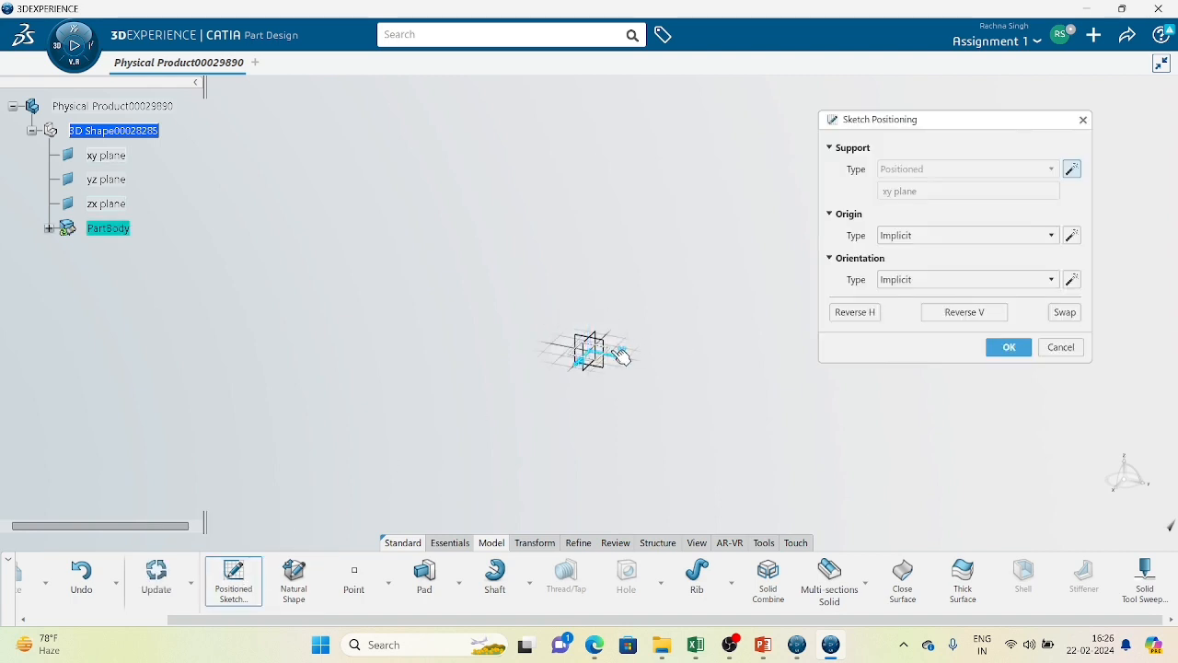
click(1005, 347)
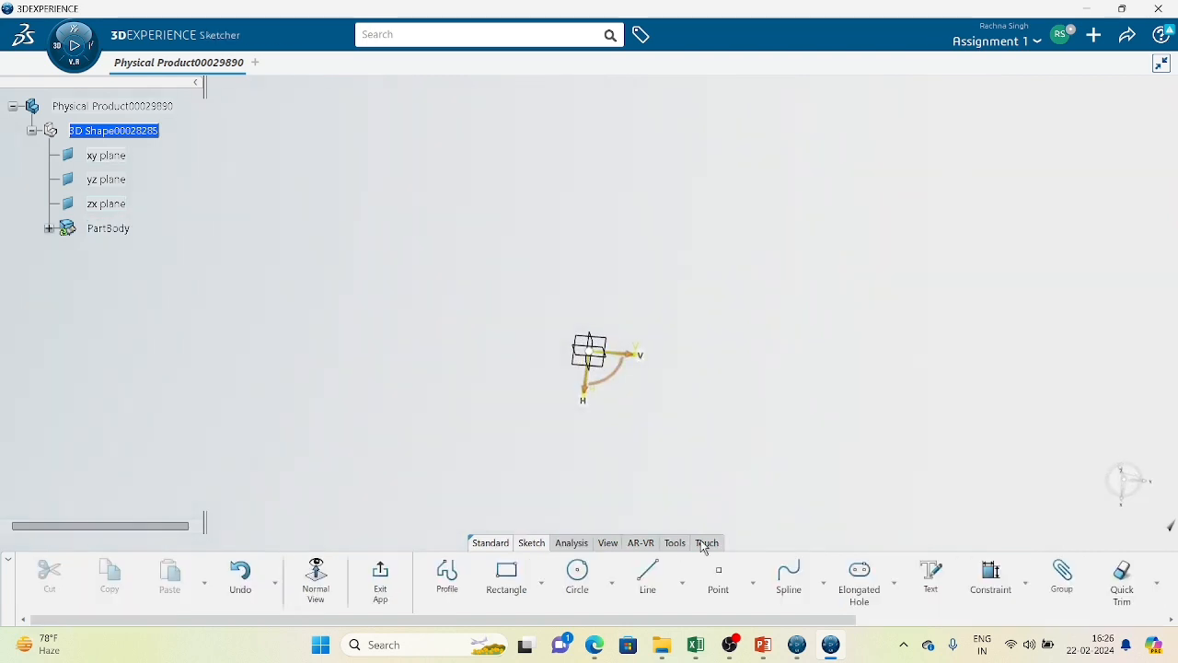
Step: Draw a circle around the origin in the sketch on the xy plane
click(601, 577)
click(589, 349)
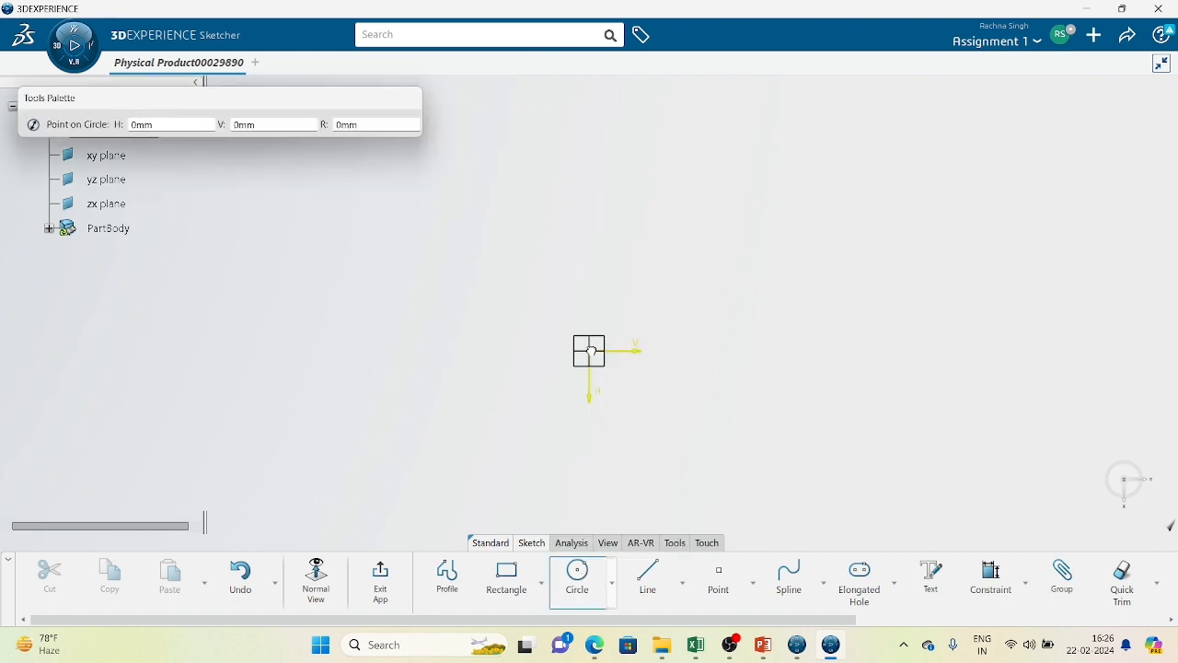
click(669, 403)
click(765, 437)
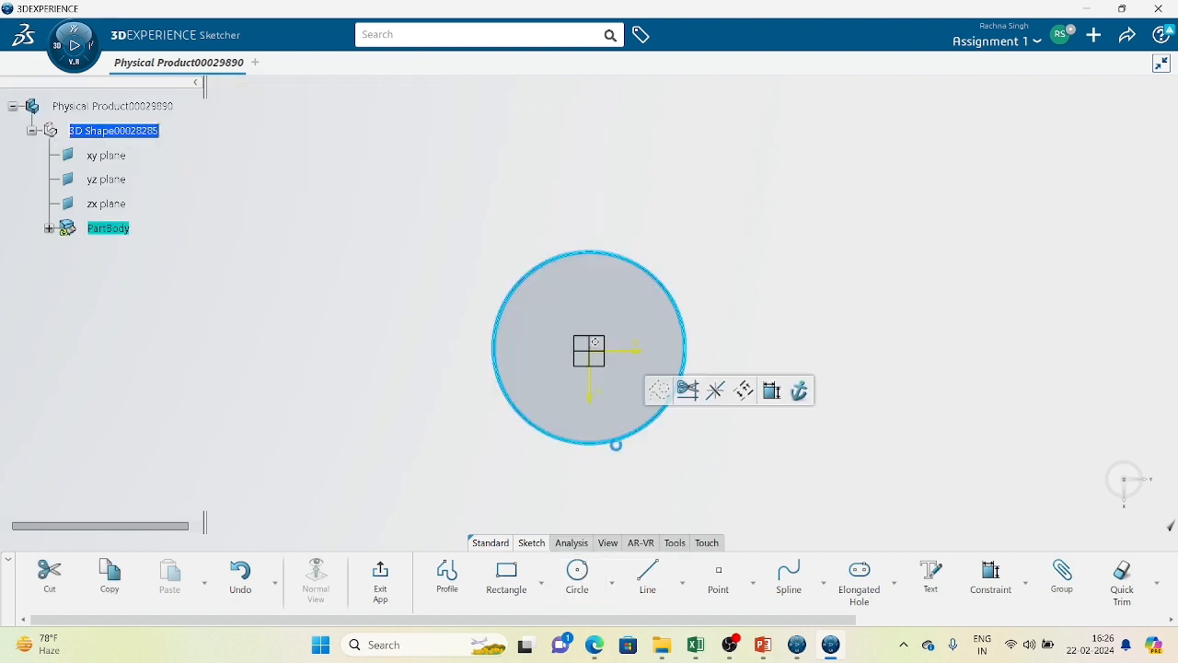
Step: Constrain the circle's centre to coincide with the sketch origin
click(599, 357)
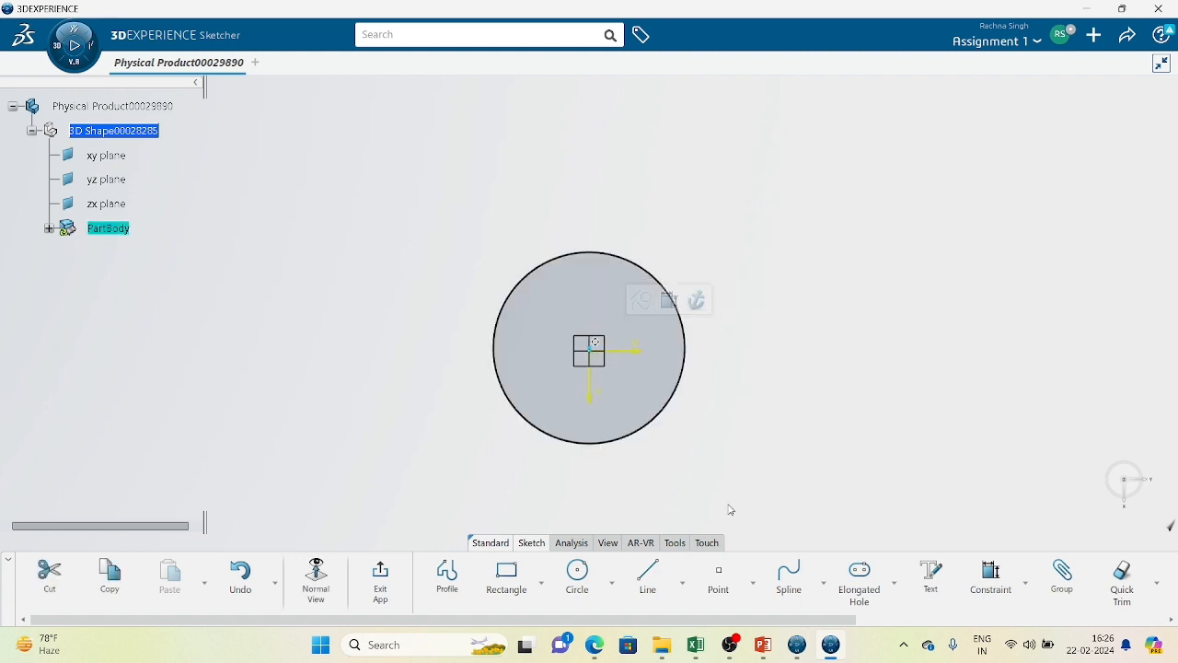
click(991, 575)
right_click(954, 446)
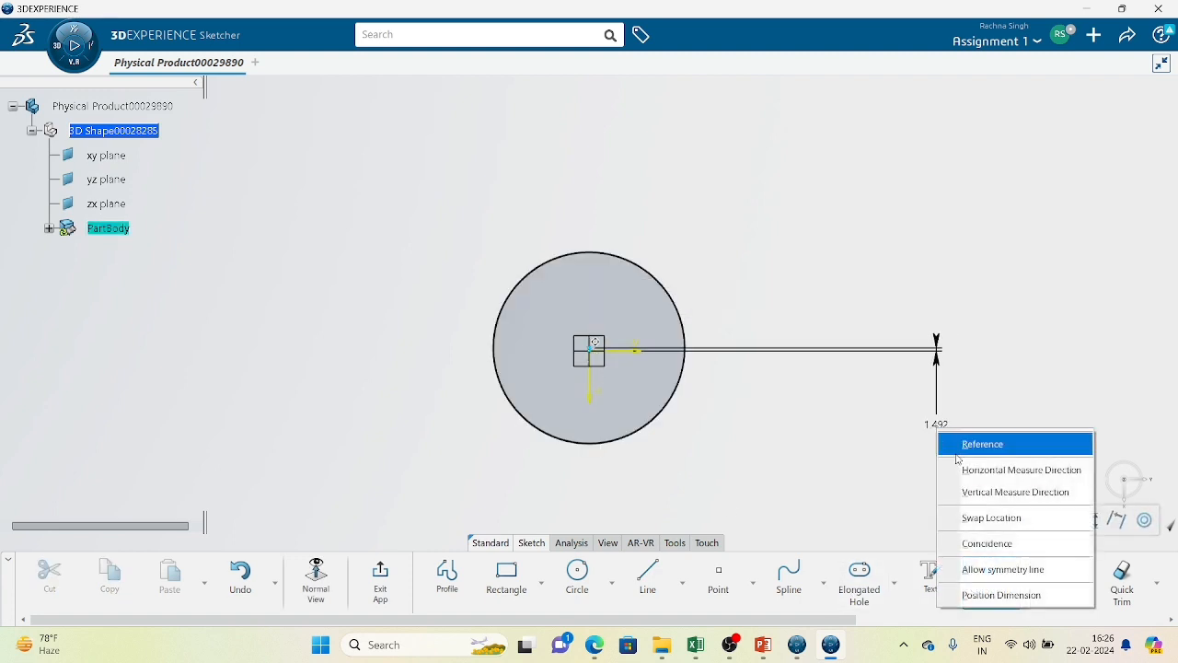
key(Escape)
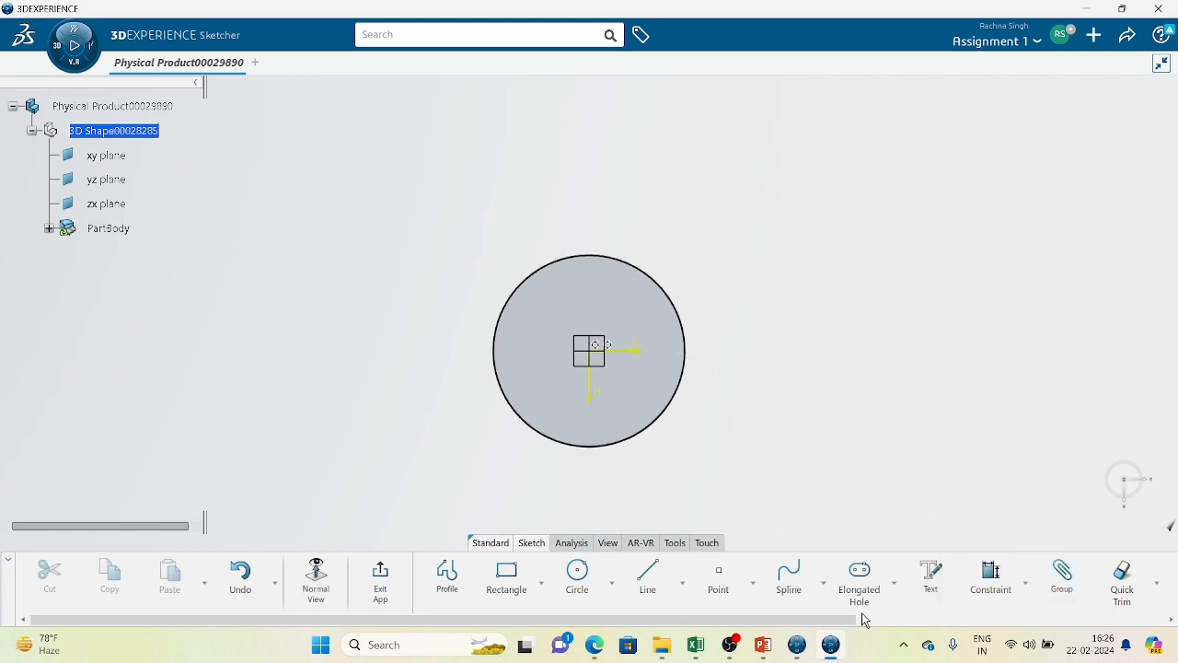
click(990, 575)
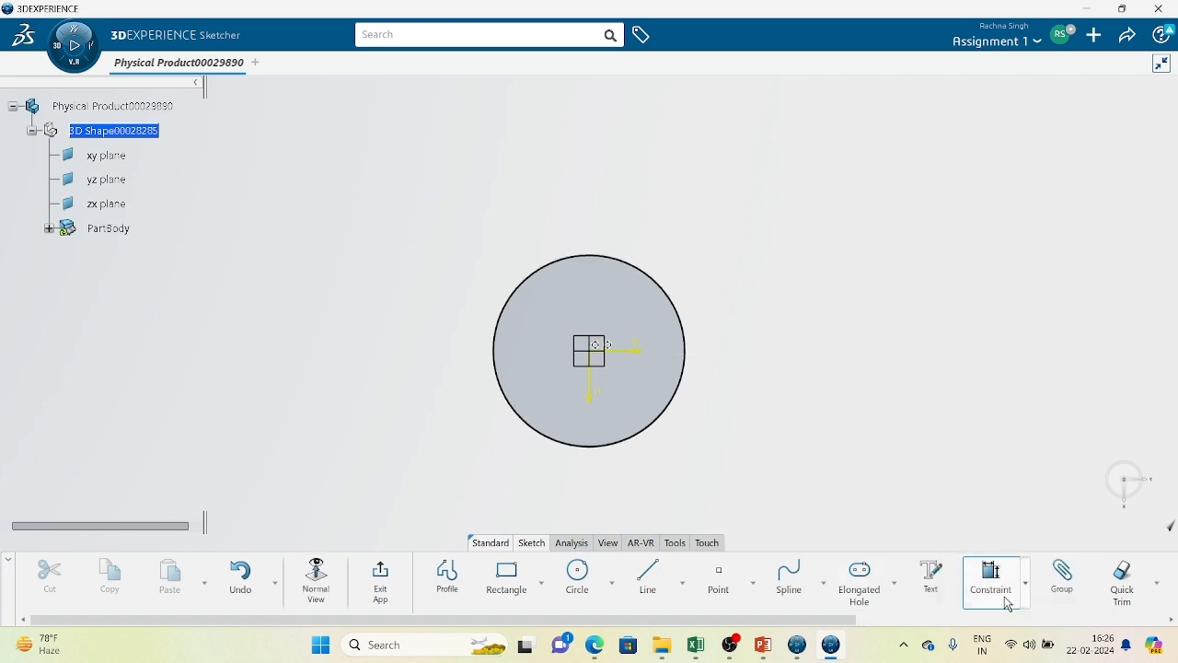
Step: Exit the sketch and pad the circle 20 mm, expanding PartBody in the tree down to the pad's sketch
click(391, 560)
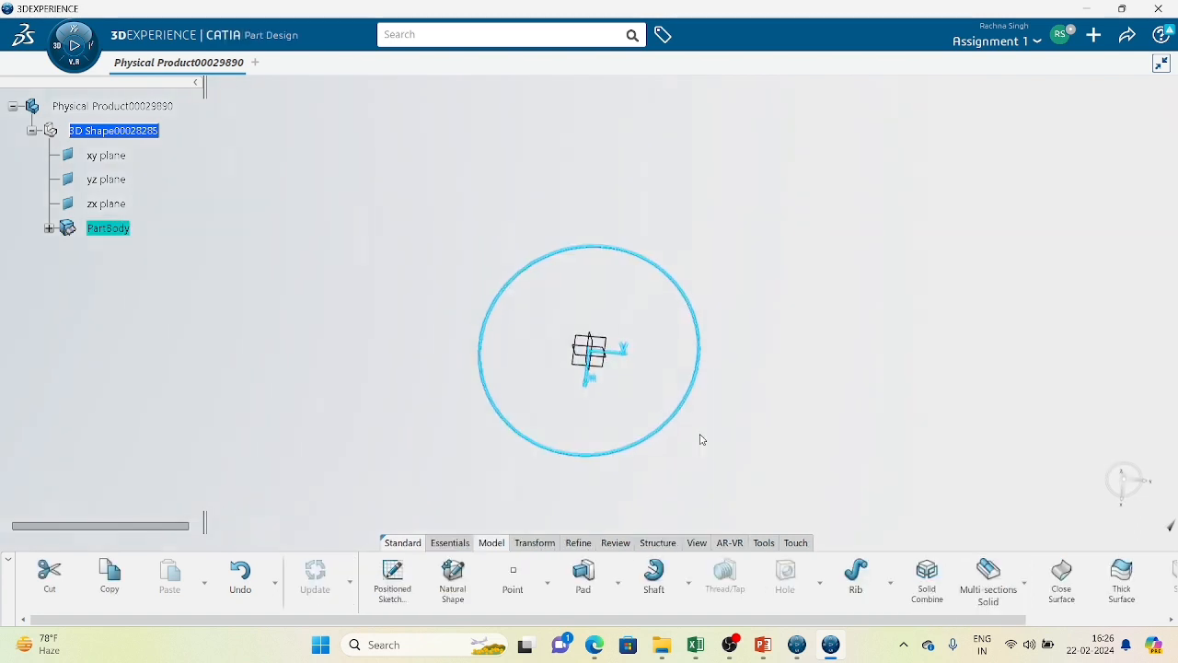
click(583, 576)
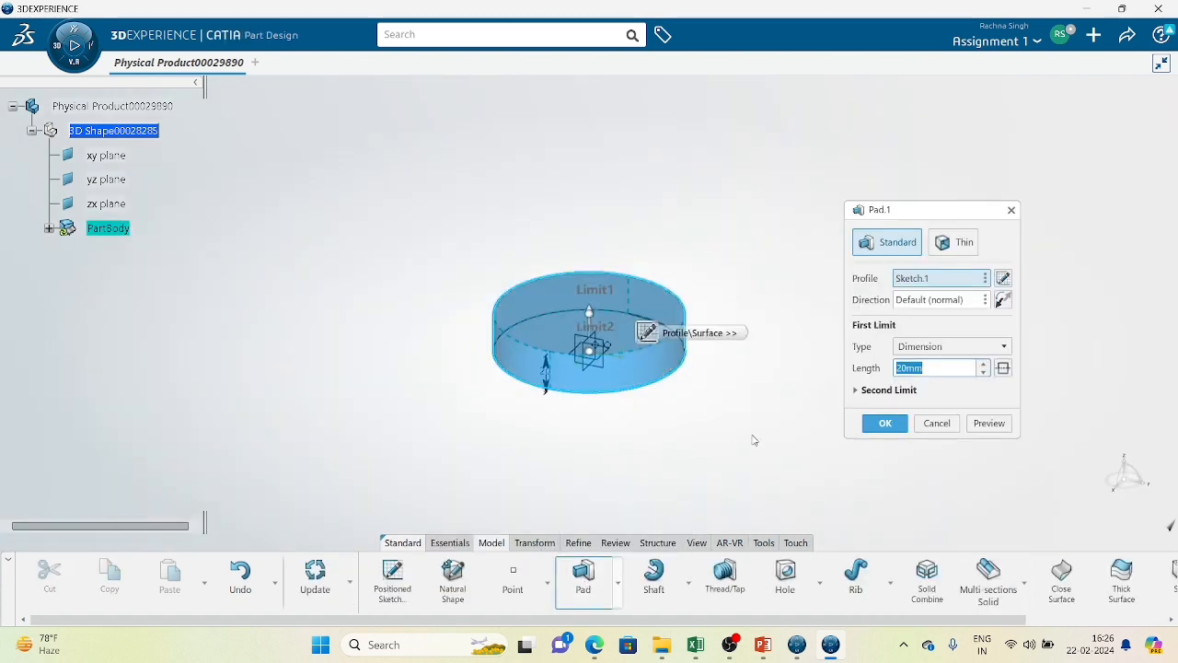
click(884, 424)
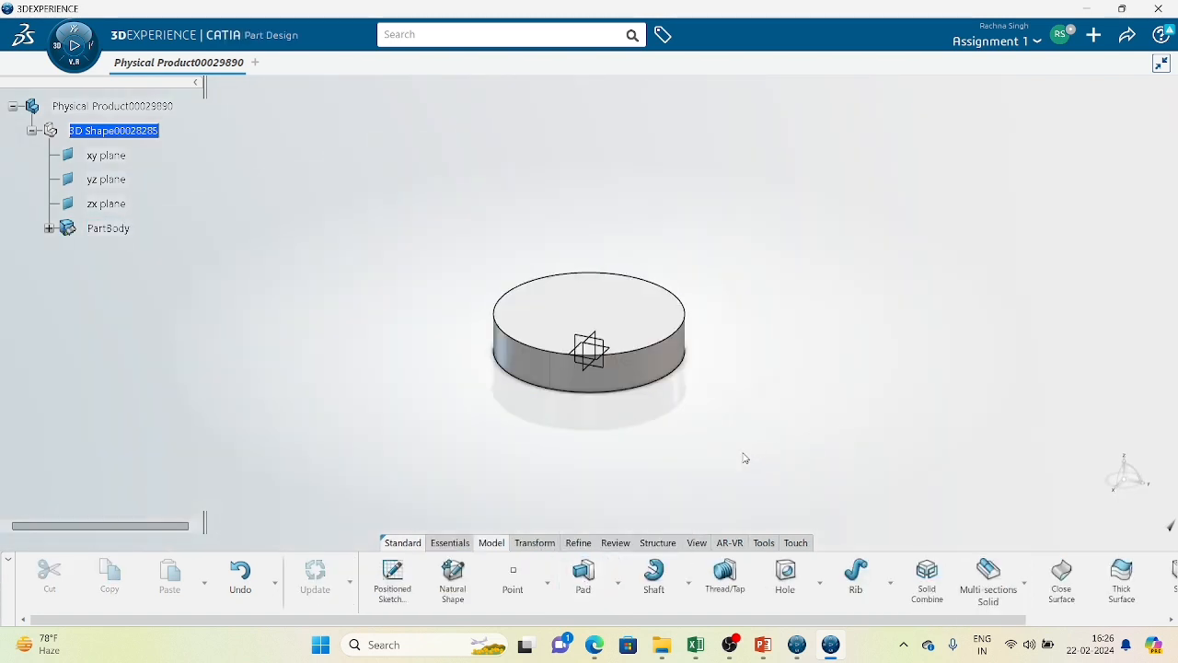
click(50, 229)
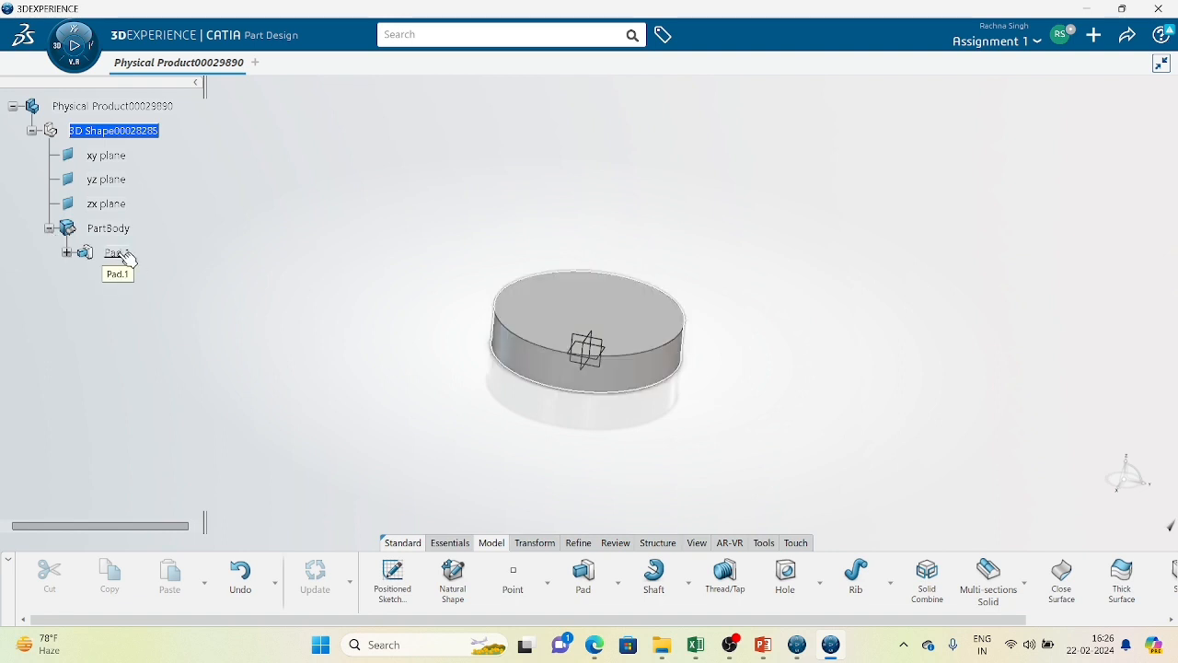
click(66, 252)
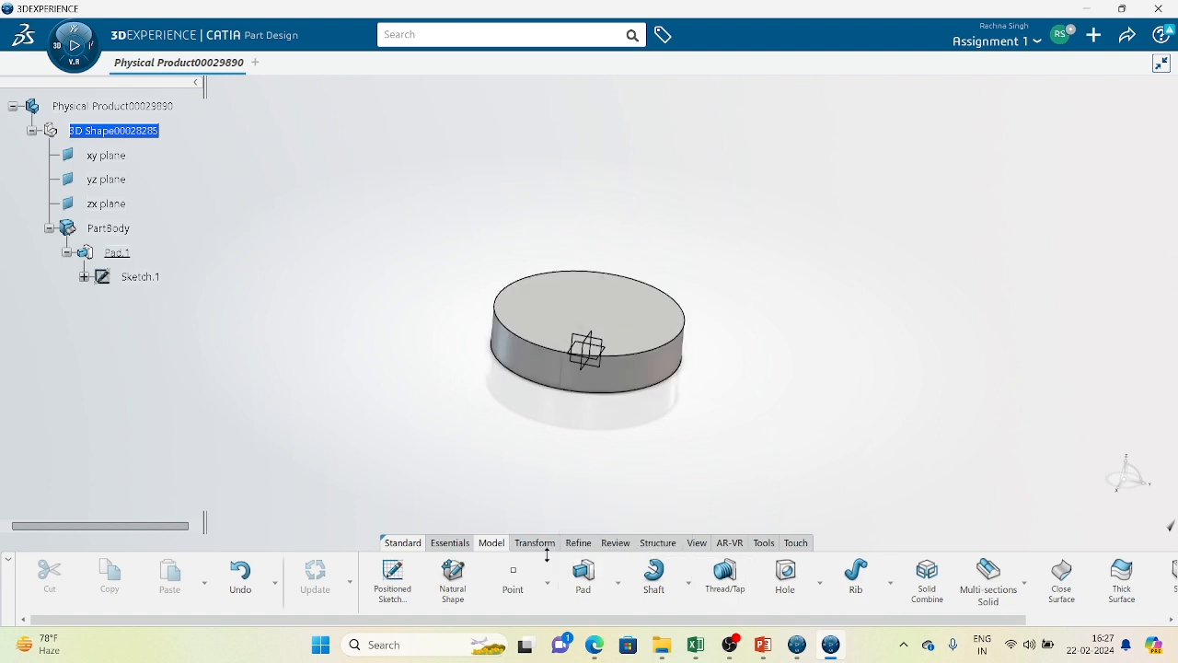
Step: Create a positioned sketch on the disc's top face and draw a smaller circle centred on the origin
click(390, 578)
click(580, 293)
click(1009, 347)
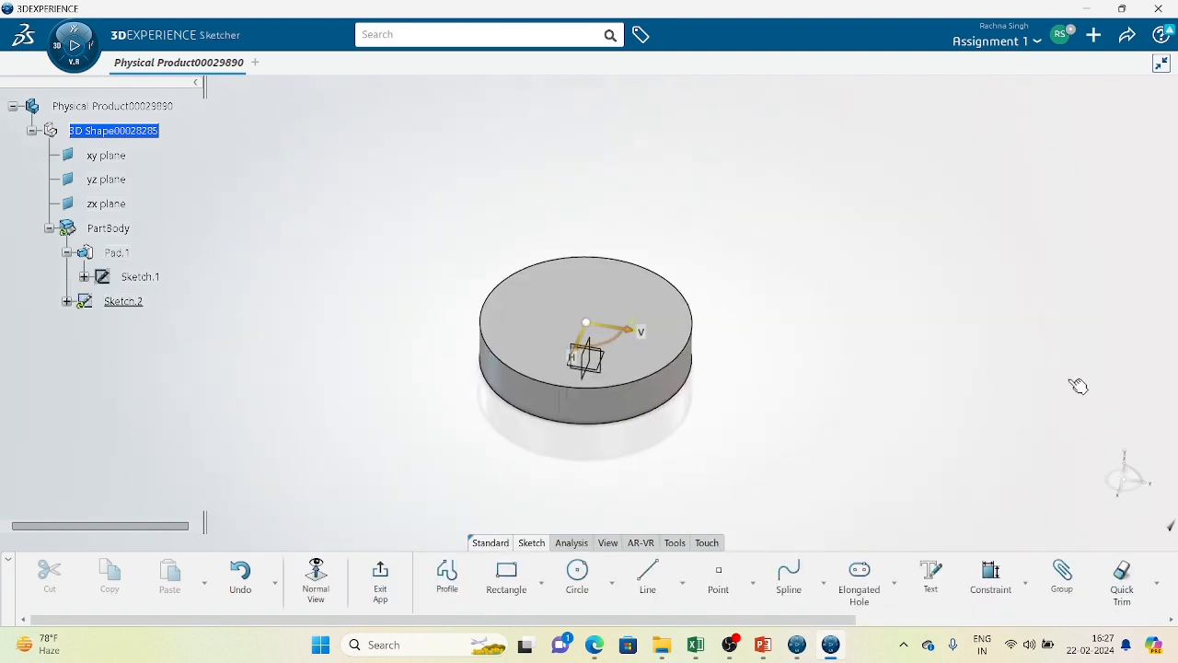
click(574, 576)
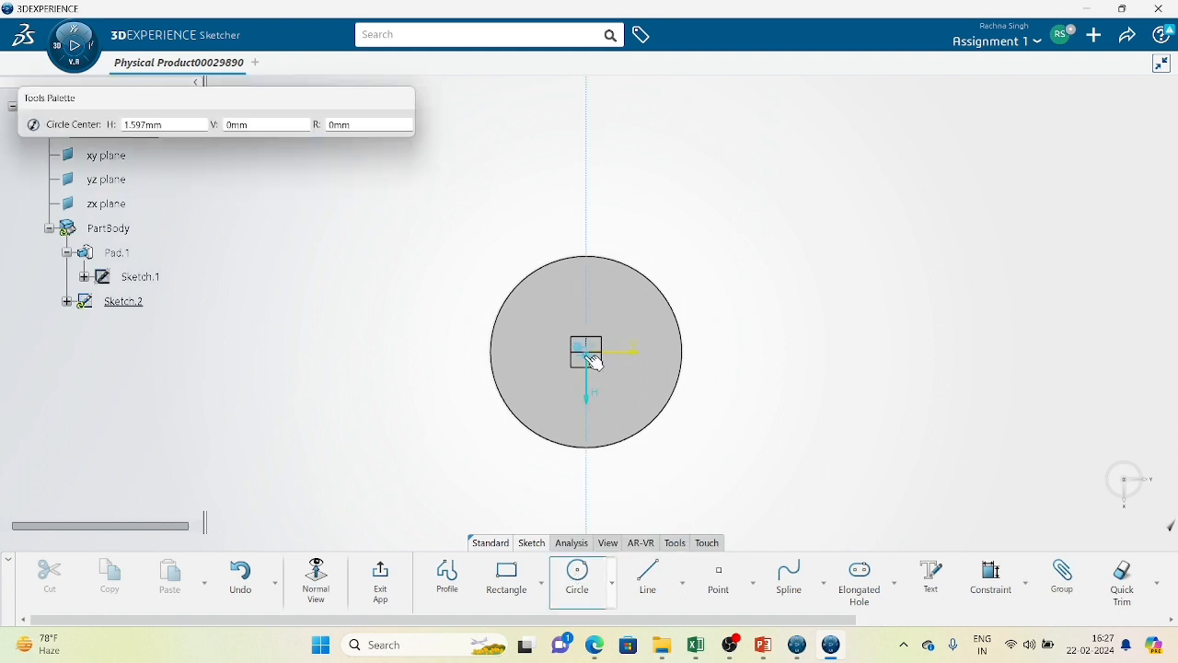
click(587, 352)
click(612, 291)
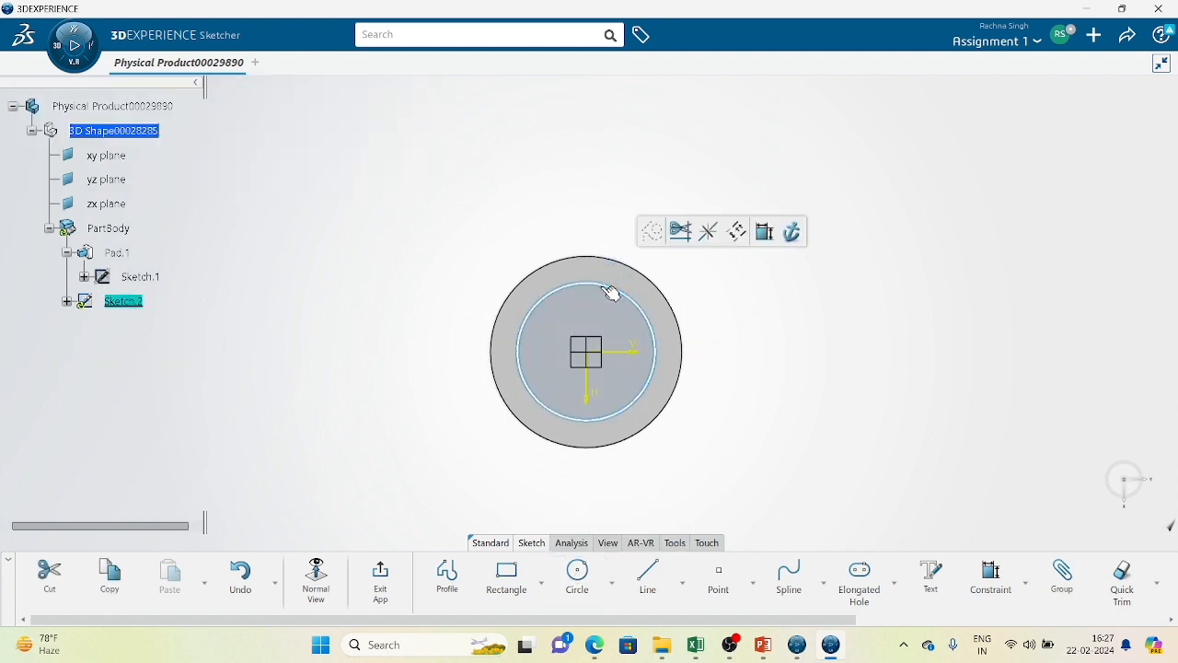
Step: Exit the sketch and pad the smaller circle 20 mm on top of the disc
click(380, 581)
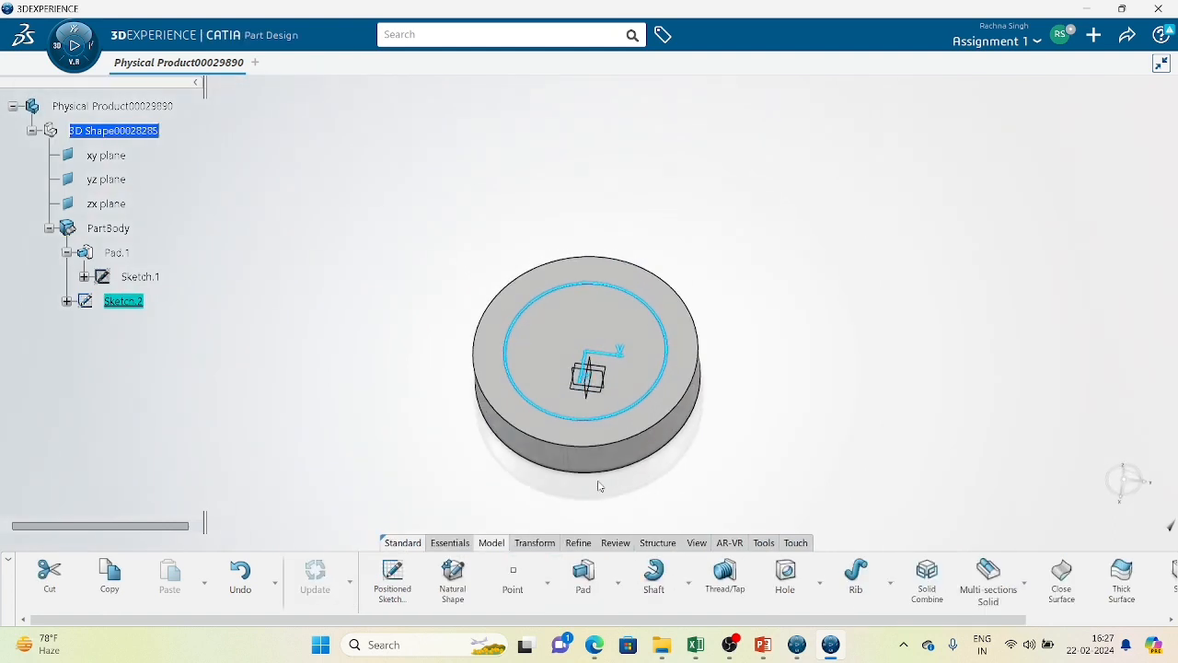
click(603, 590)
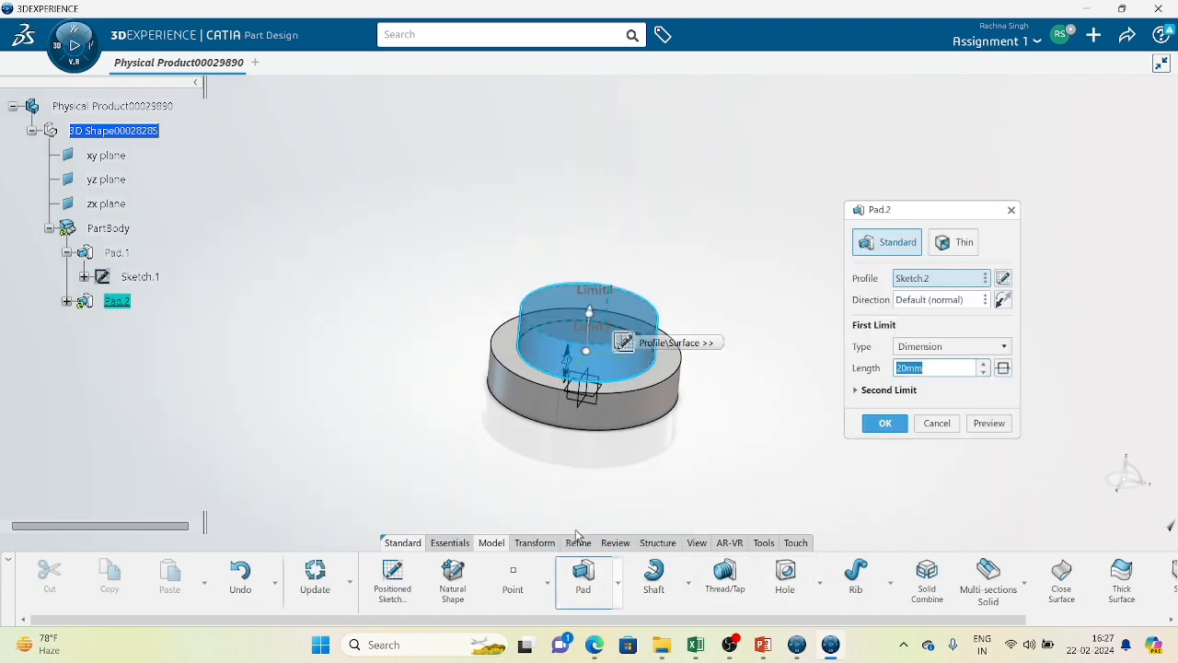
click(884, 422)
middle_drag(809, 464, 728, 394)
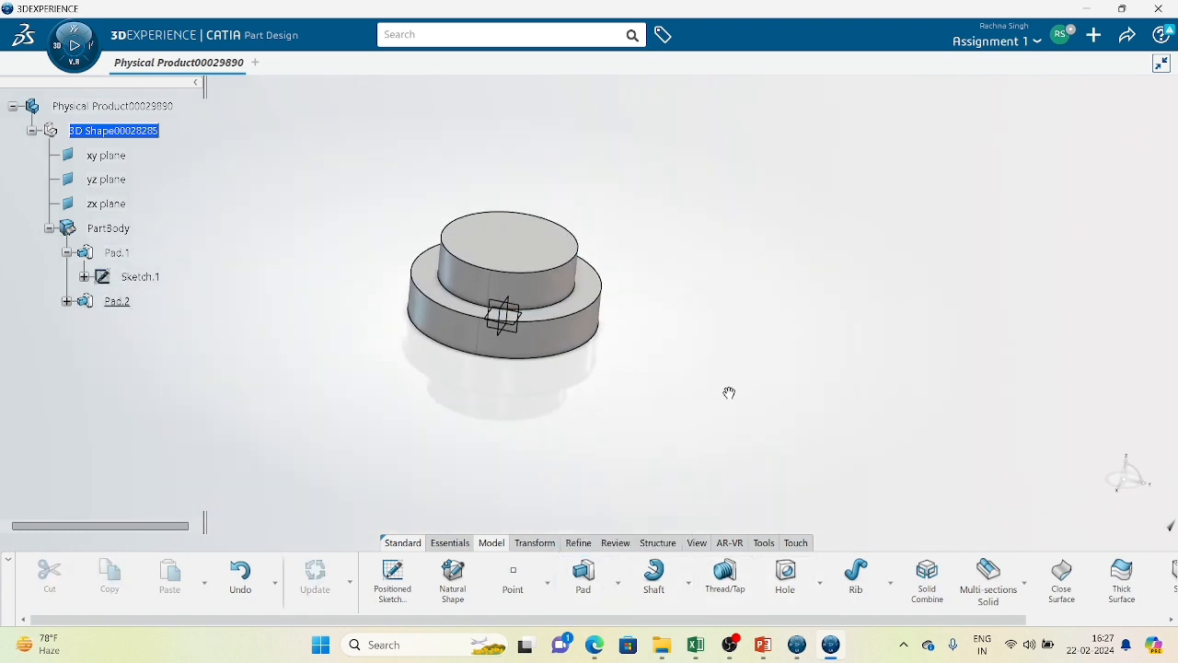
Step: In a positioned sketch on the yz plane, draw a closed L-shaped profile beside the stepped solid, its inner vertical edge about 37 mm long
click(527, 340)
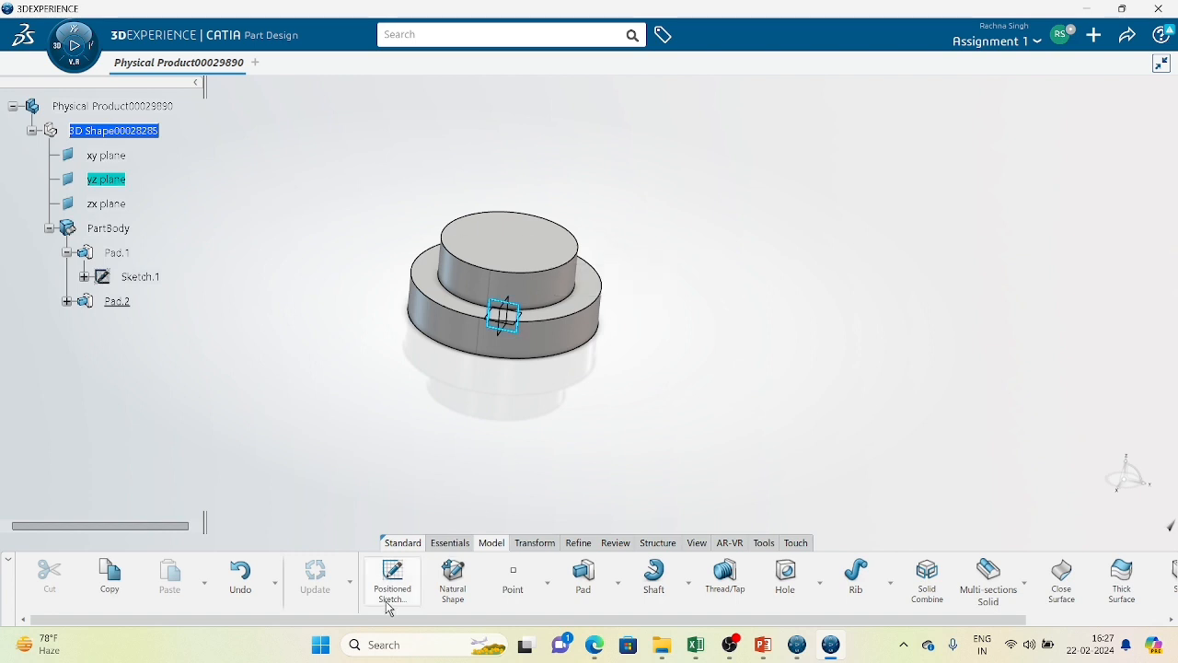
click(392, 578)
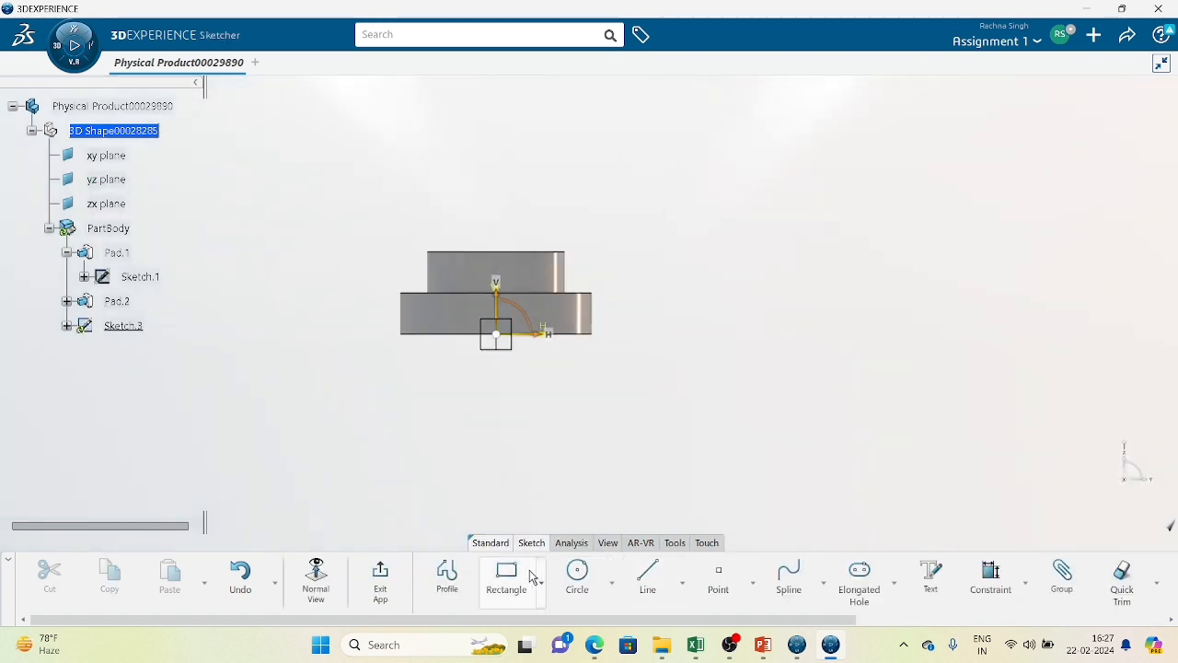
click(447, 577)
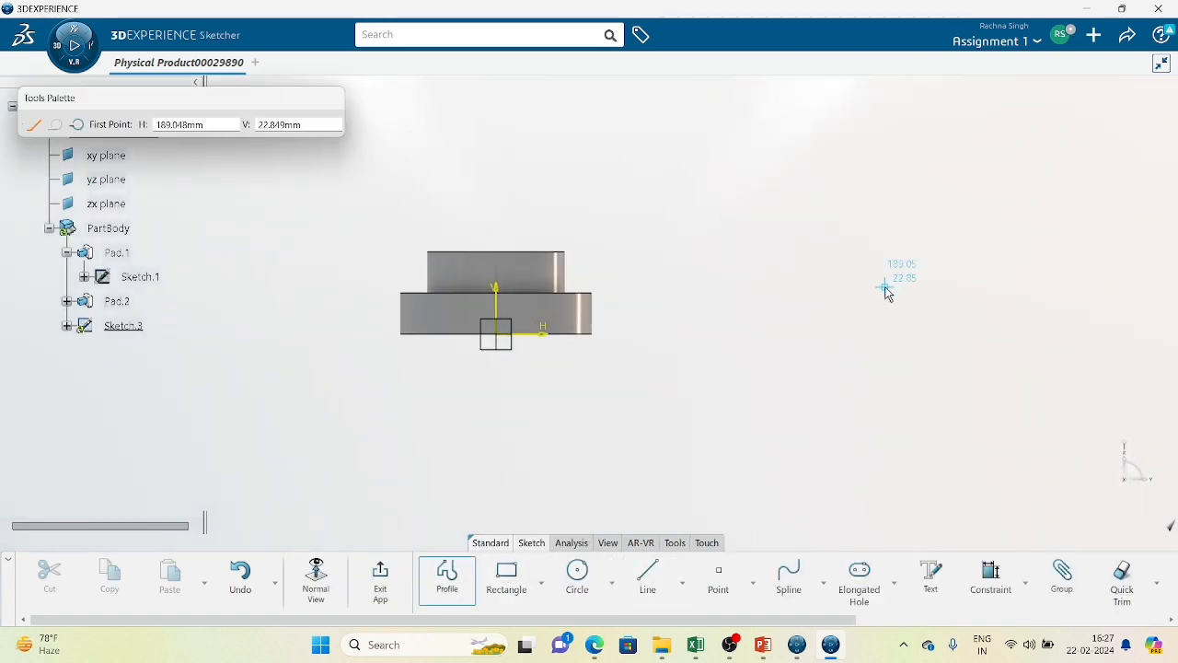
click(786, 332)
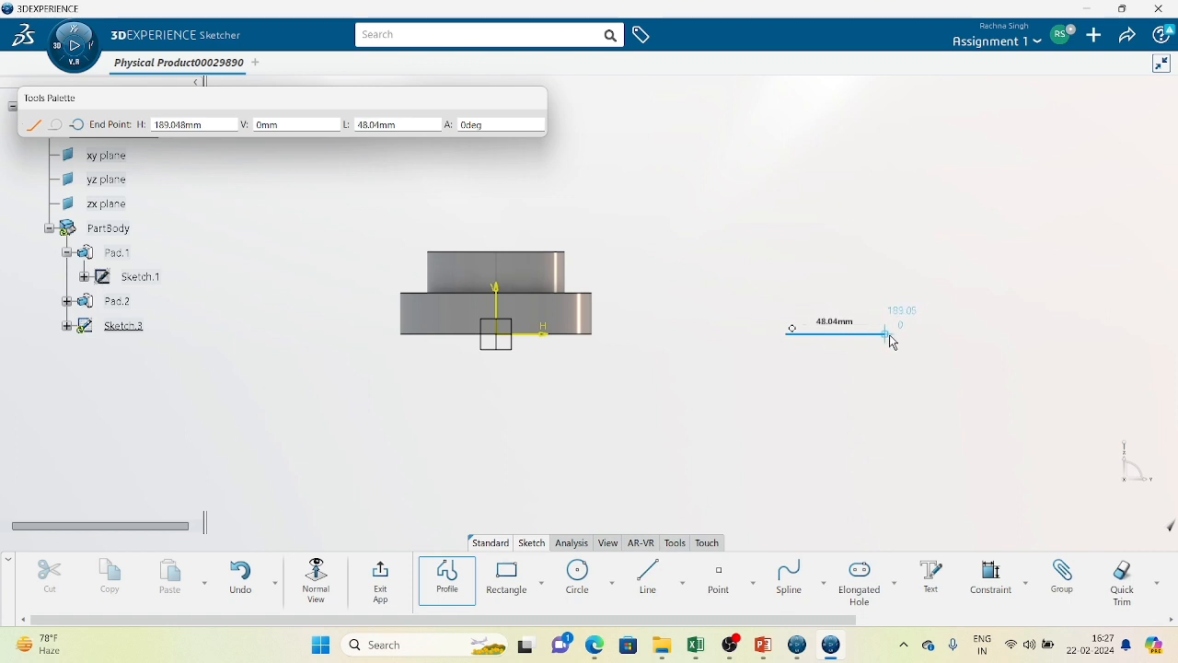
click(889, 333)
click(890, 210)
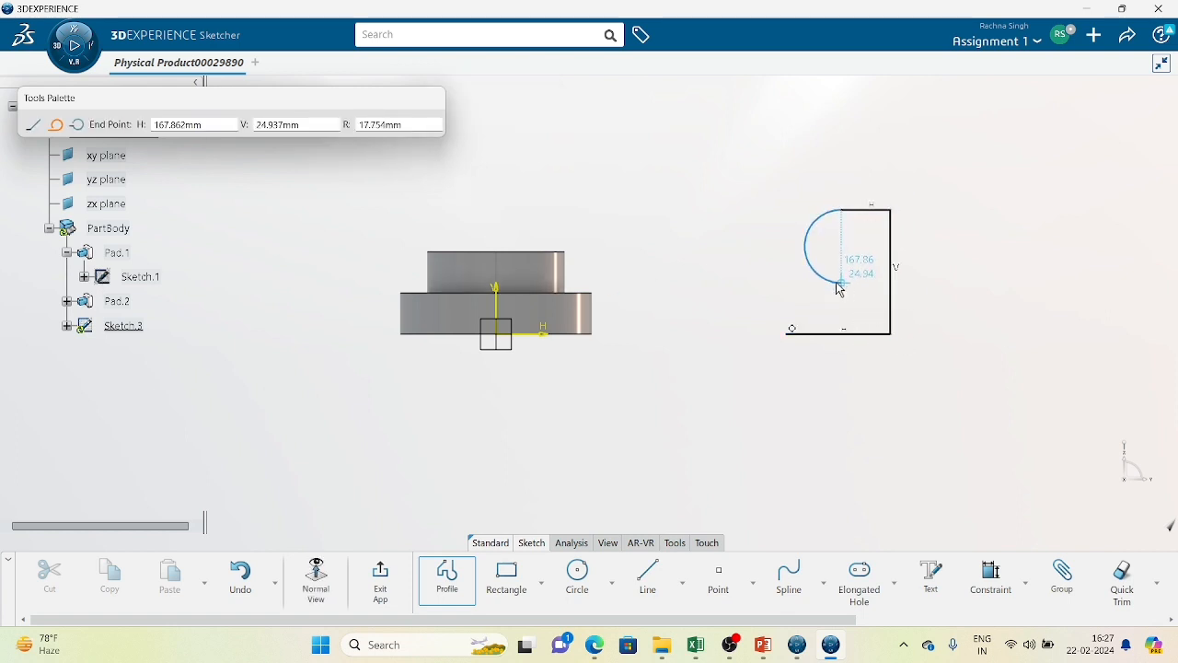
click(33, 125)
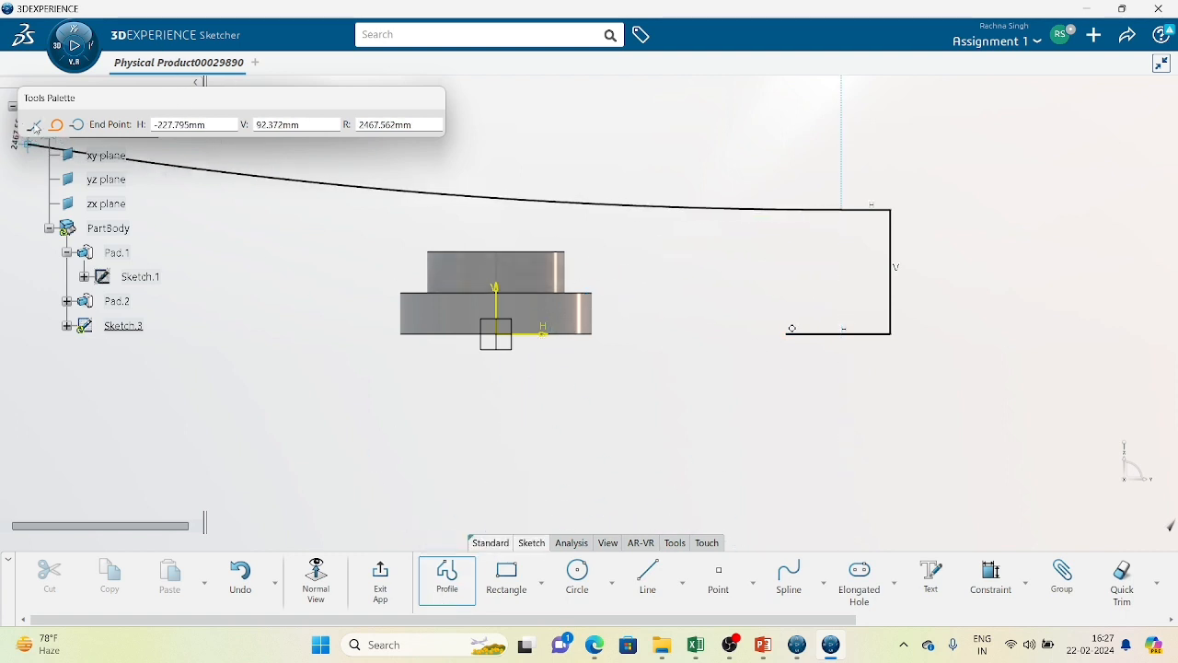
click(840, 210)
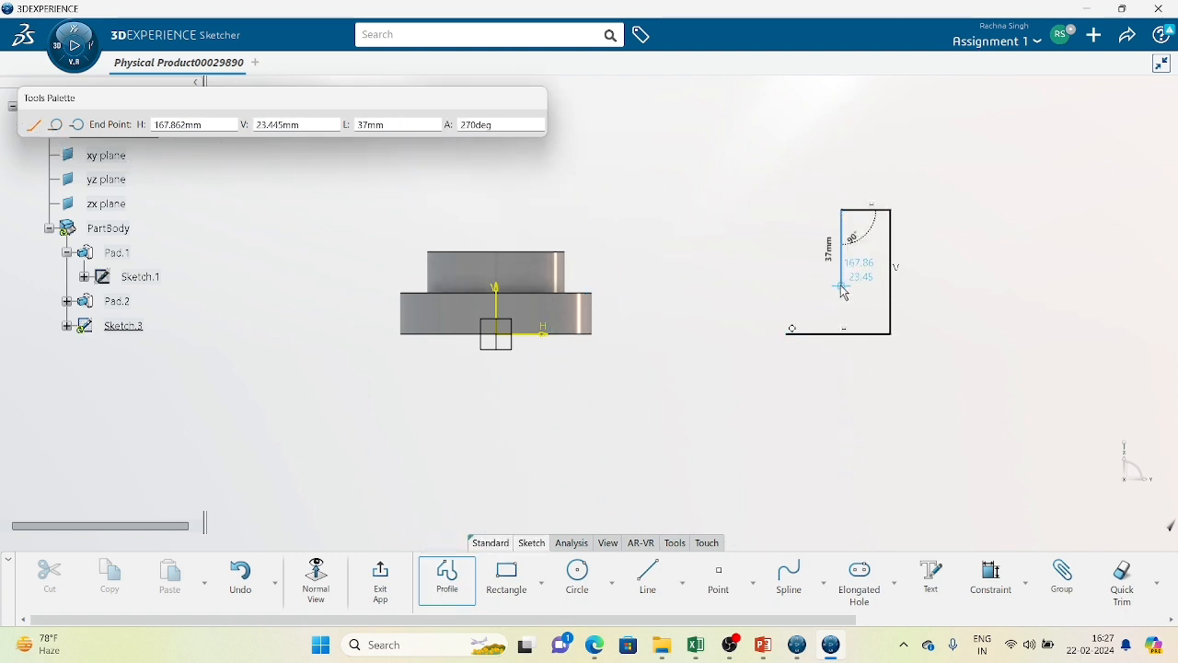
click(841, 285)
click(785, 285)
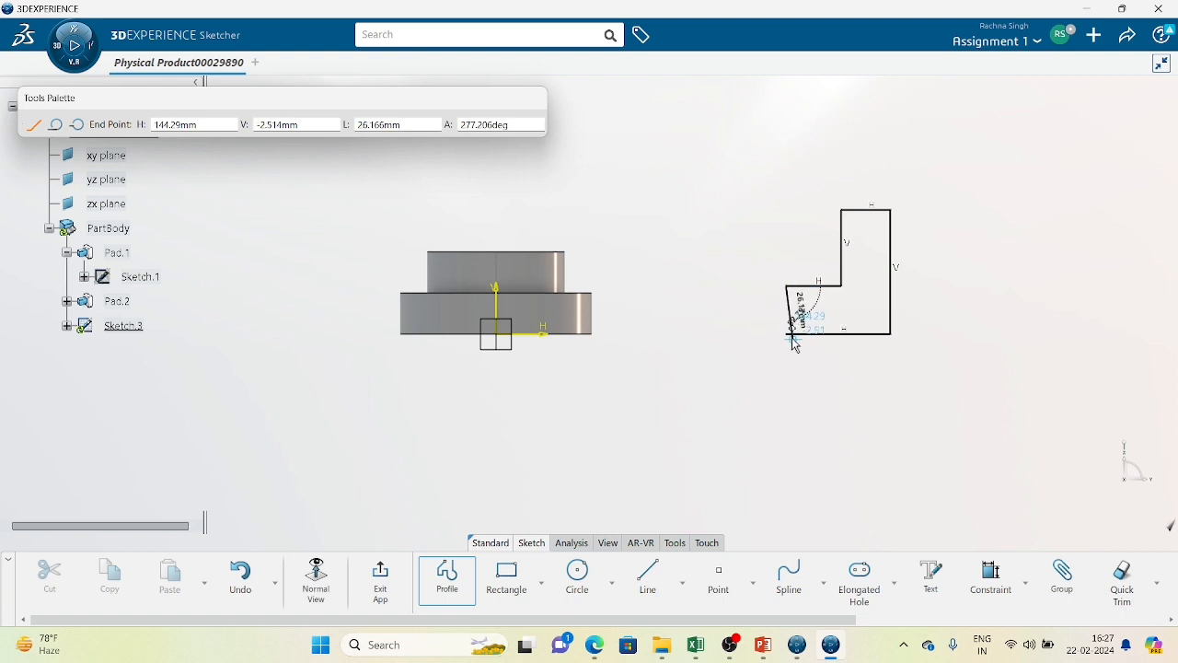
click(787, 331)
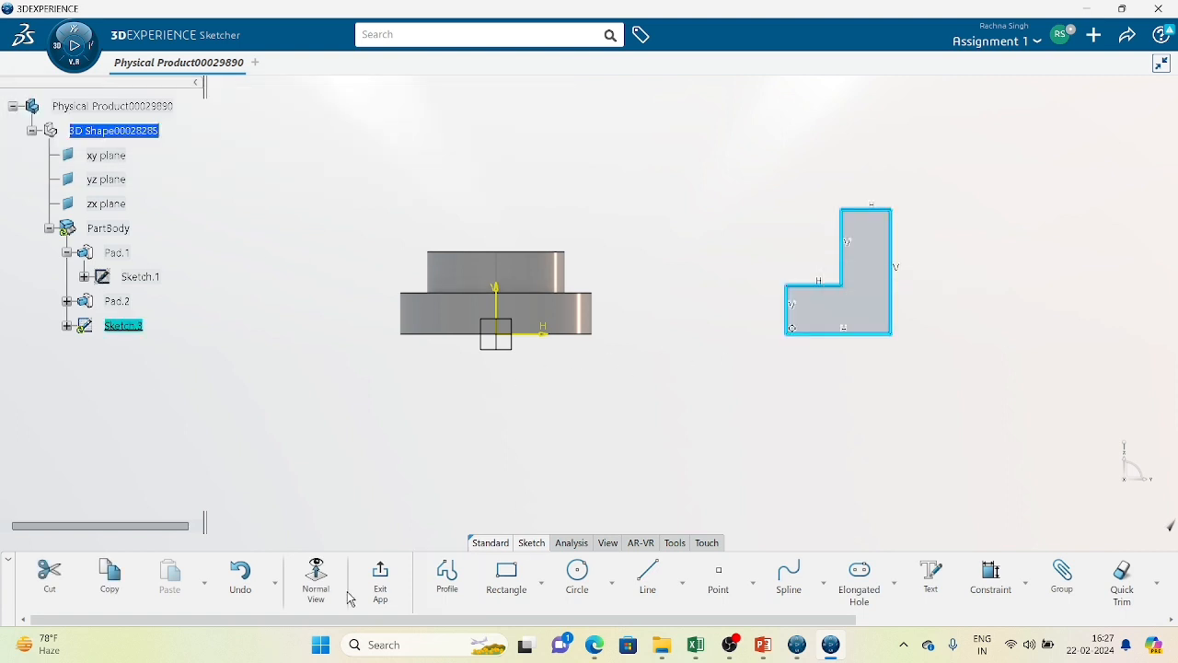
Step: Exit the sketch and revolve the L-shaped profile 360 degrees about its long outer vertical edge with Shaft
click(381, 580)
click(653, 580)
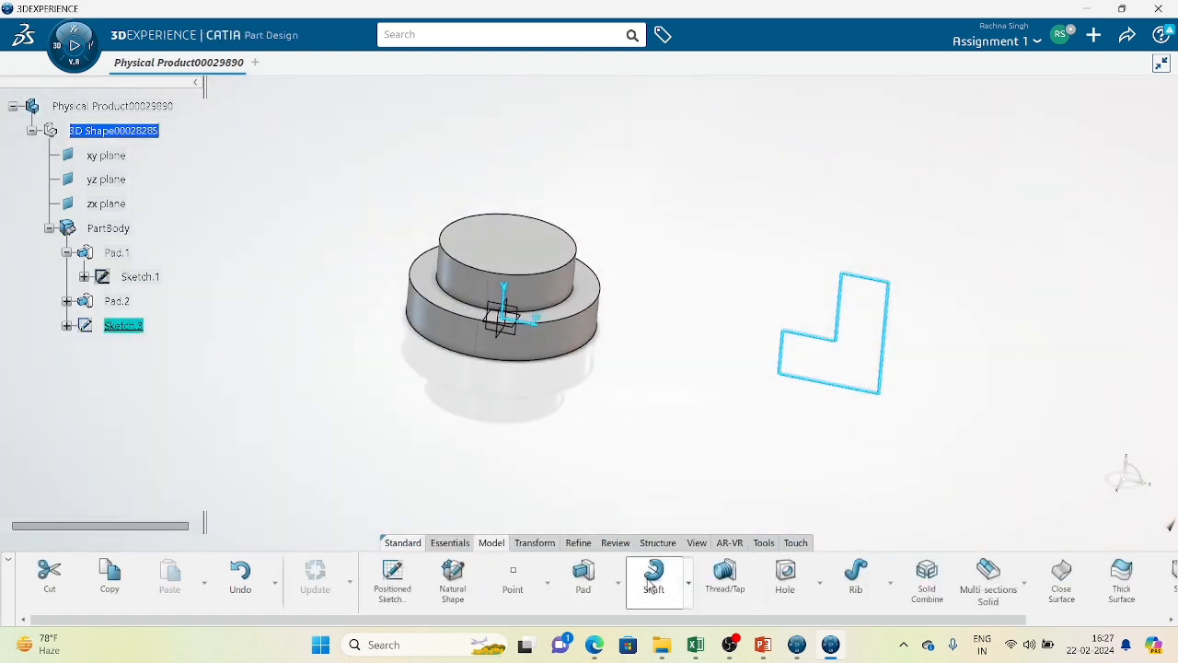
click(891, 384)
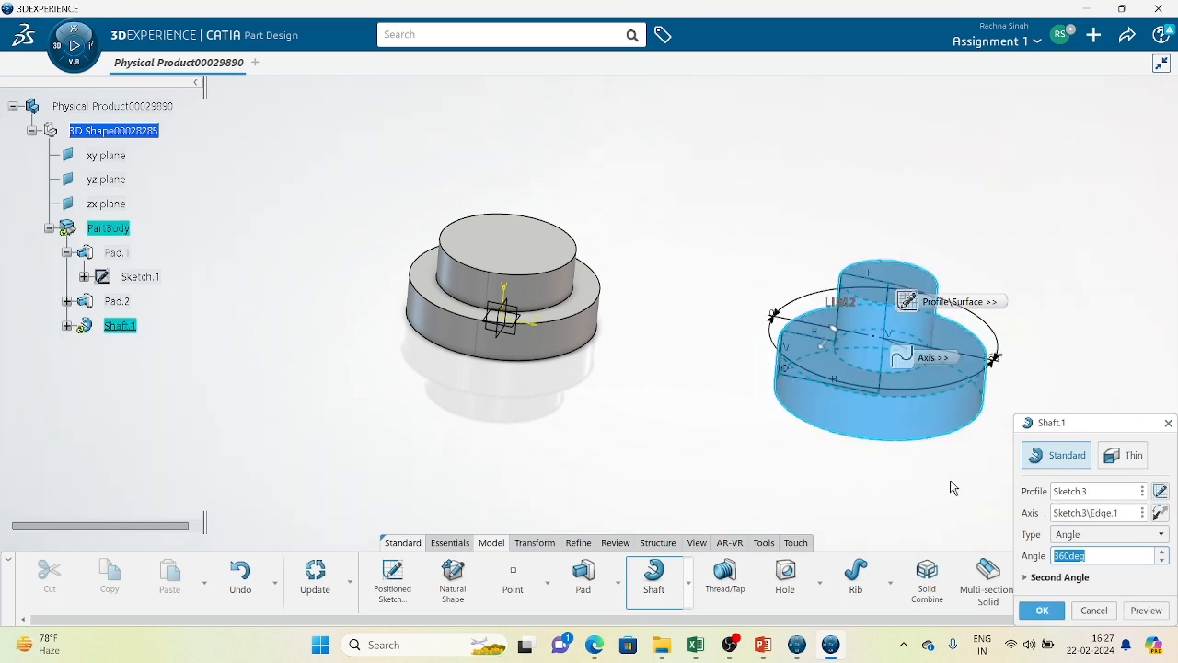
click(1042, 611)
middle_drag(727, 499, 680, 435)
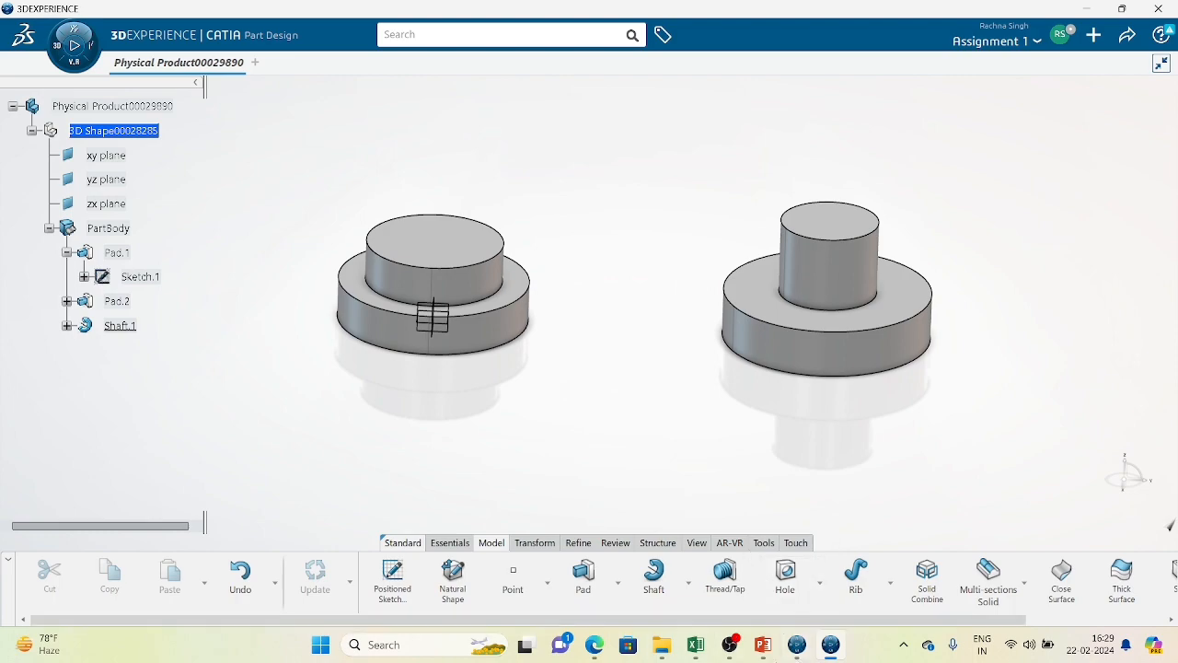
Step: Switch to the CATIA Feature slide in PowerPoint and return to the 3DEXPERIENCE Part Design window
click(764, 645)
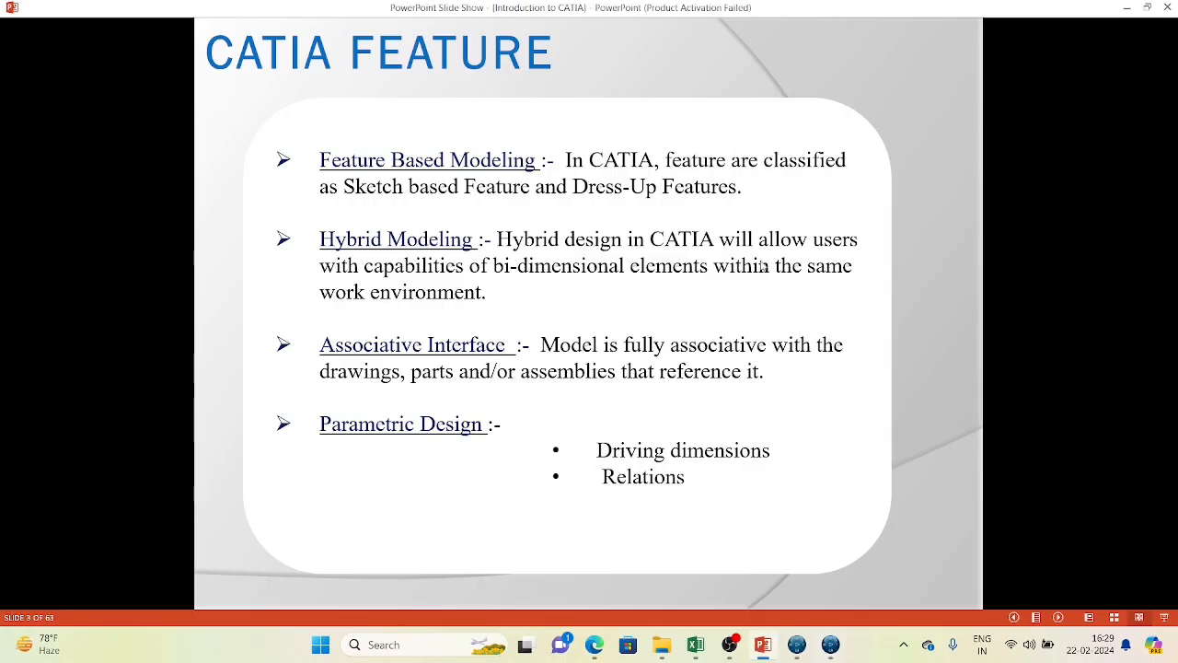
mouse_move(831, 649)
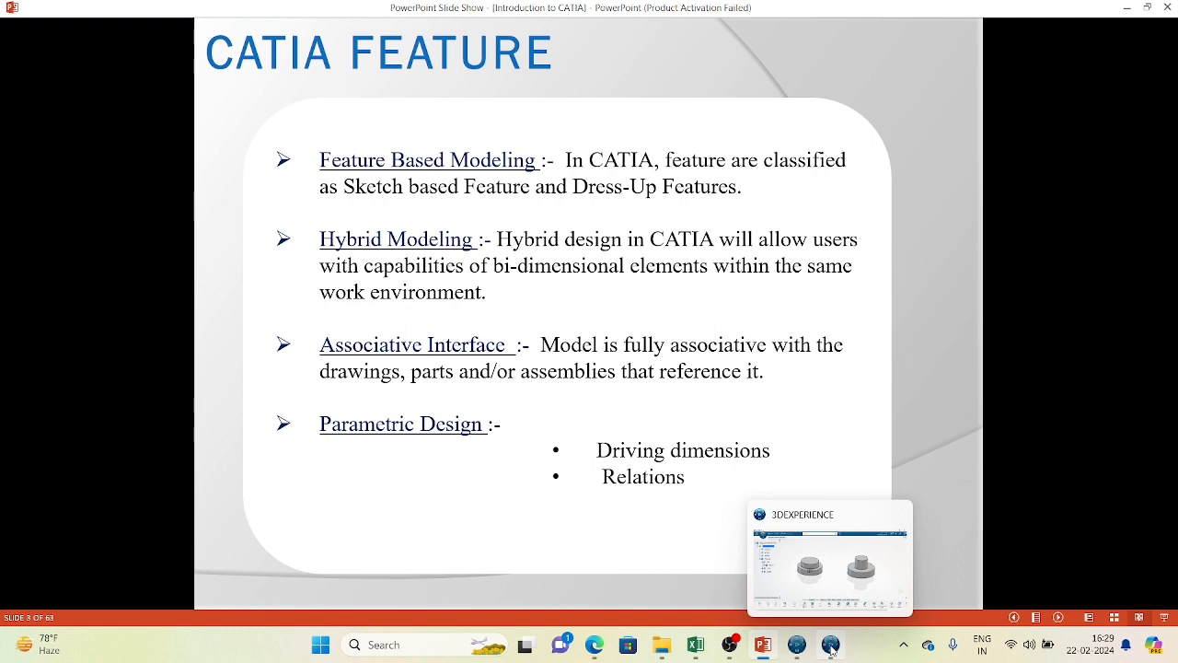
click(831, 649)
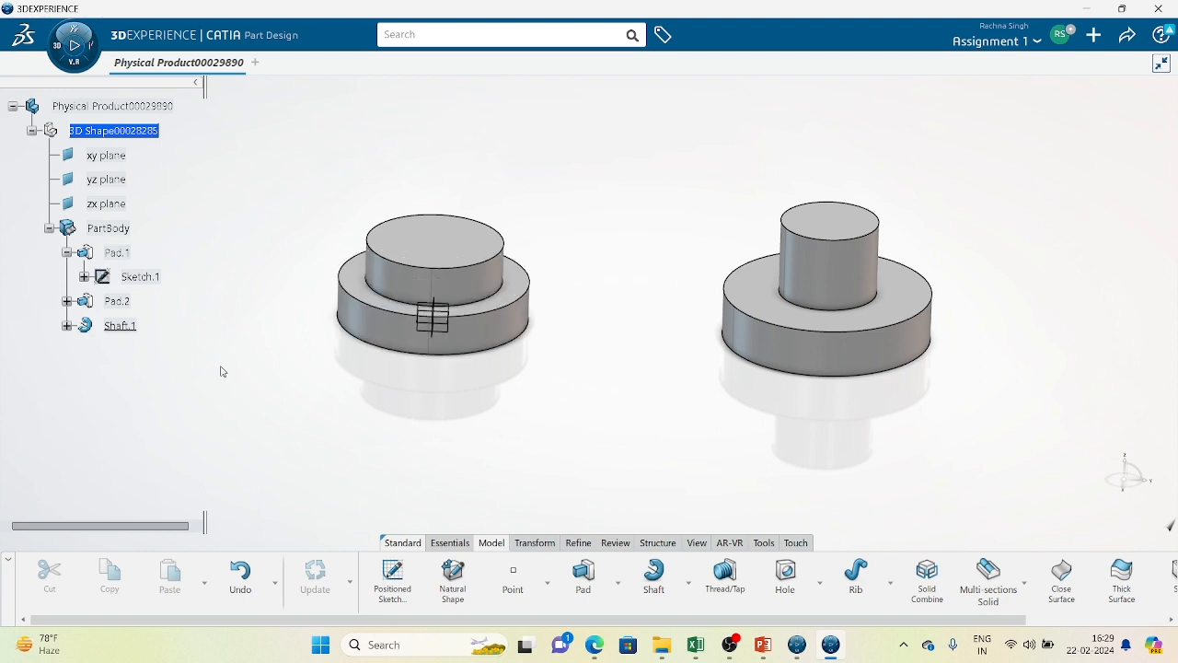
Step: Search the apps for Drafting and start it in support mode with a new drawing
click(53, 58)
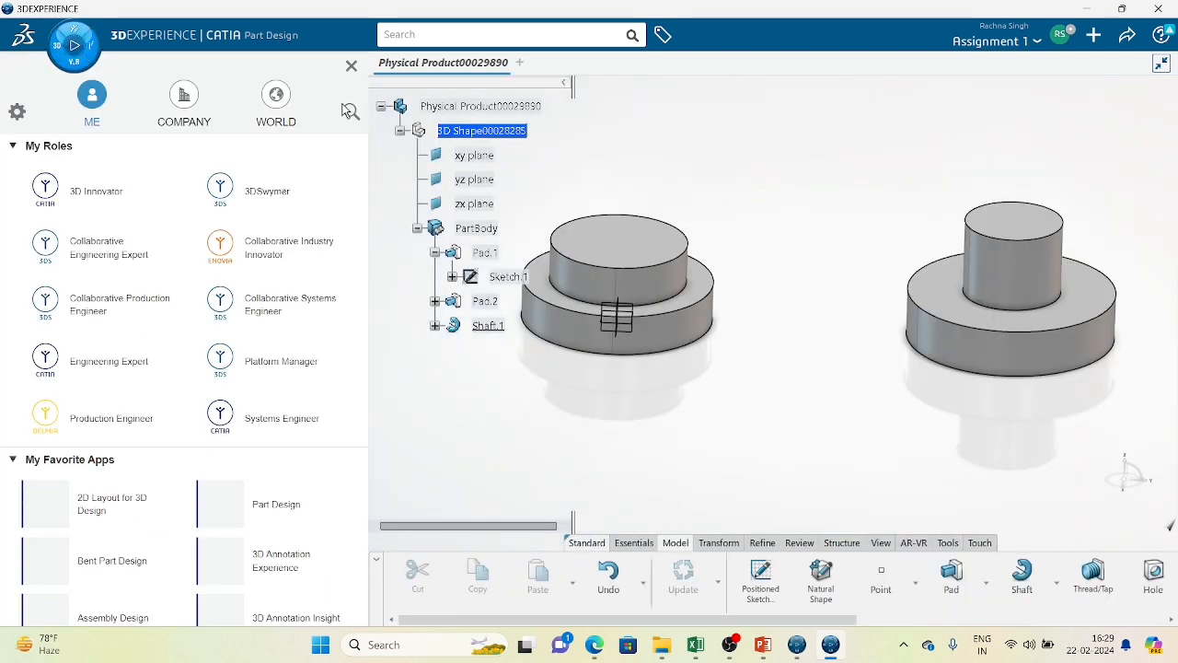
click(349, 111)
text(dr)
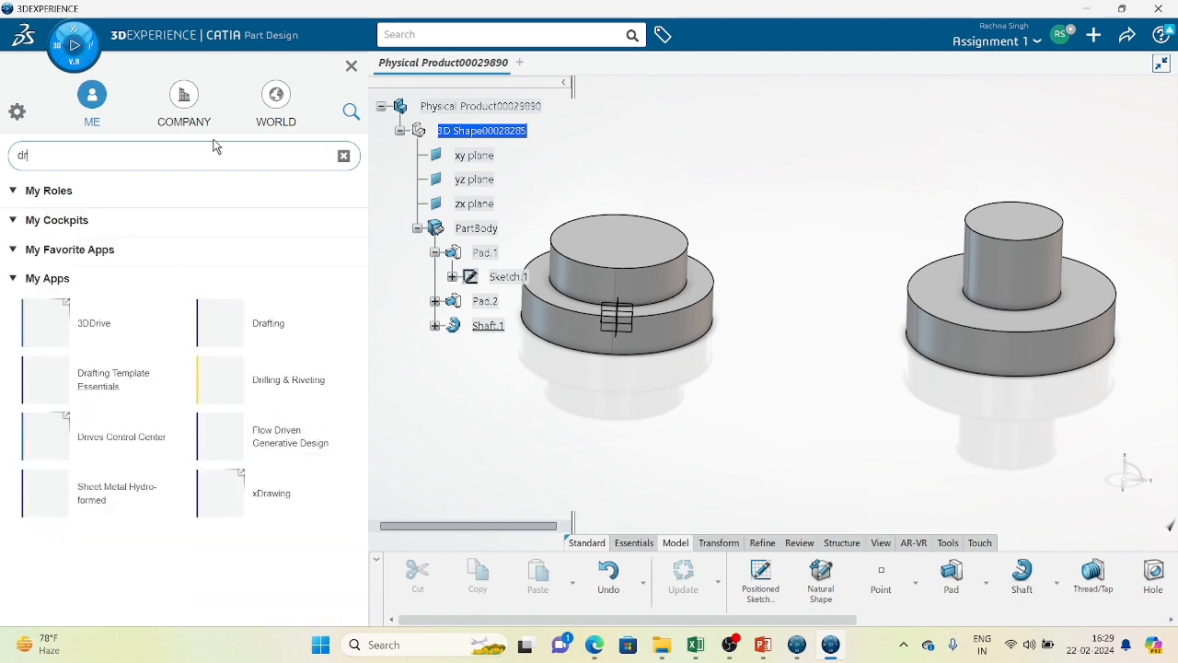
text(aft)
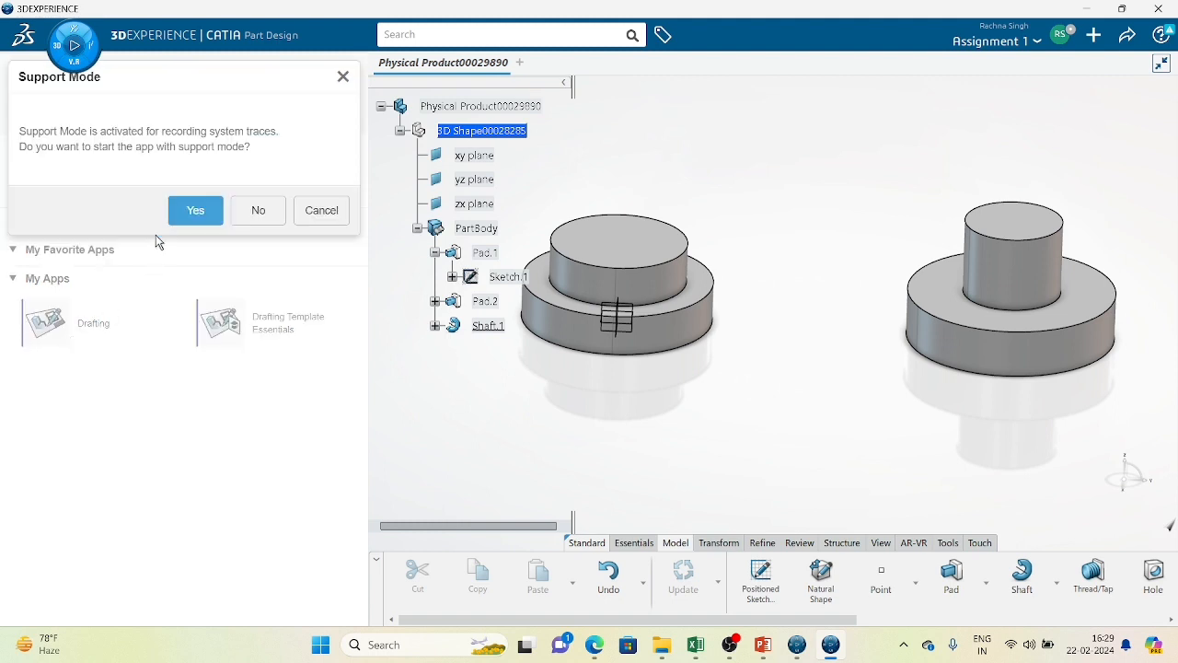
click(196, 211)
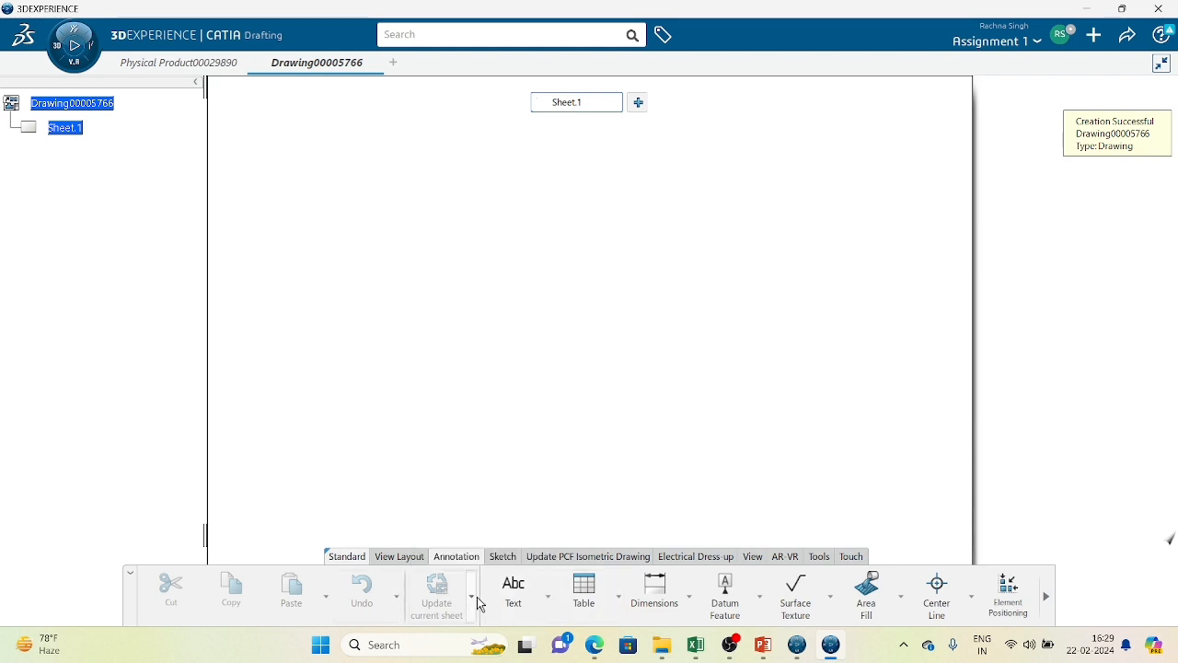
Step: Create a front view on Sheet.1, taking a flat horizontal face of the padded stepped solid as the projection reference
click(399, 556)
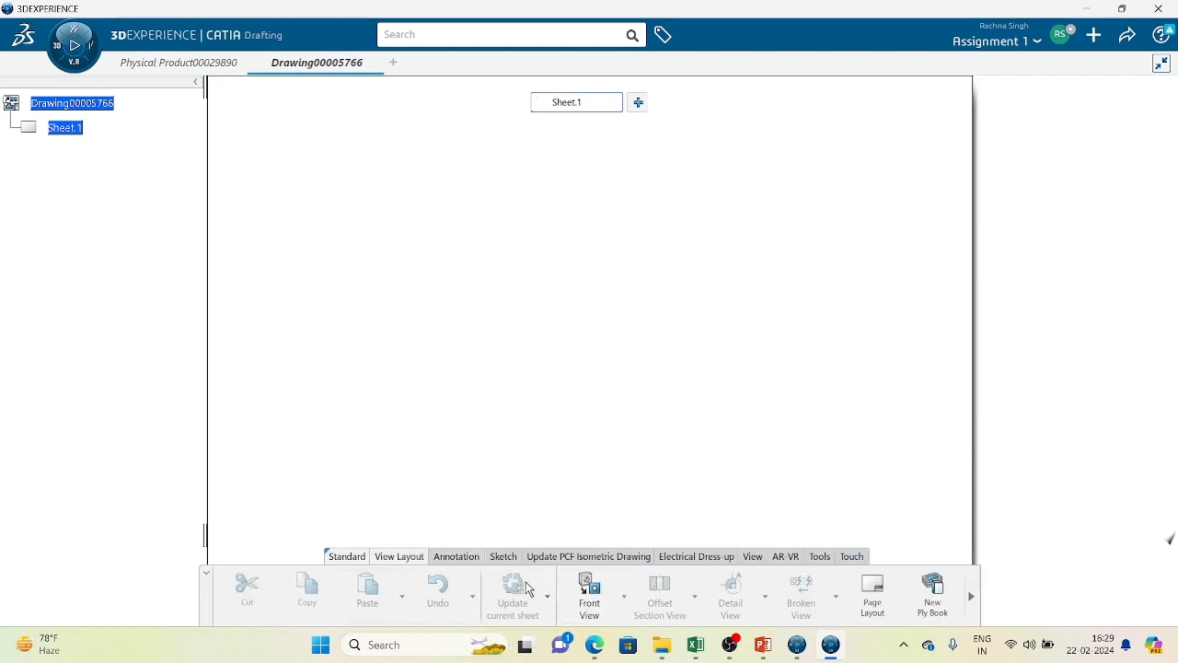
key(ctrl+Tab)
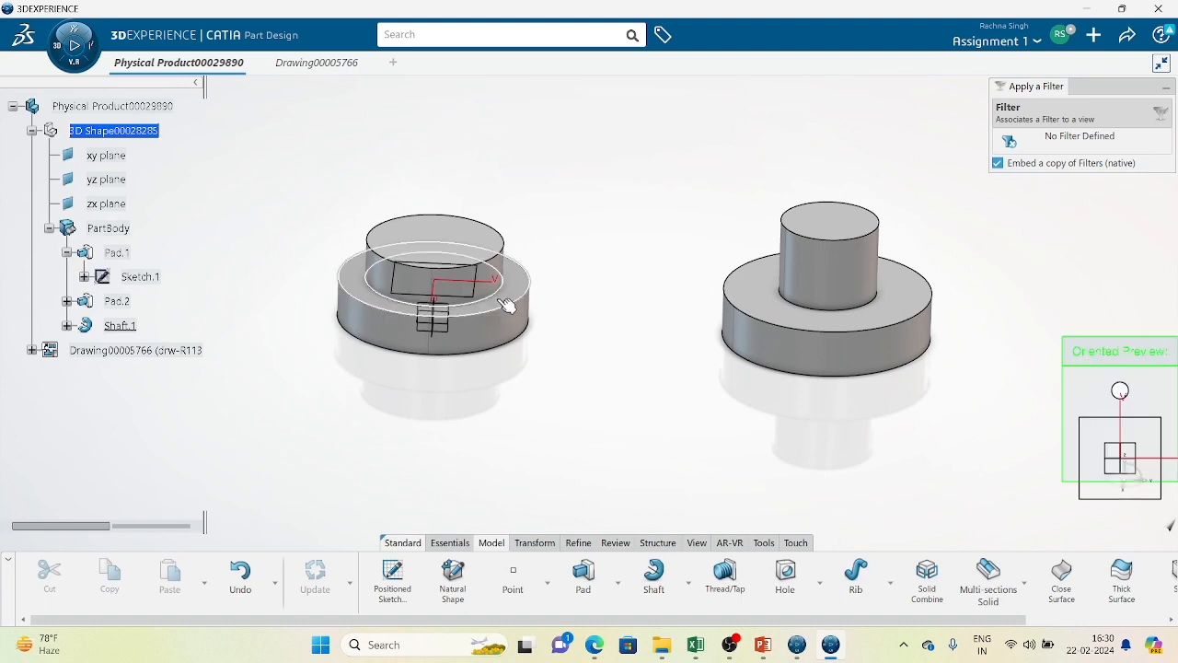
click(479, 254)
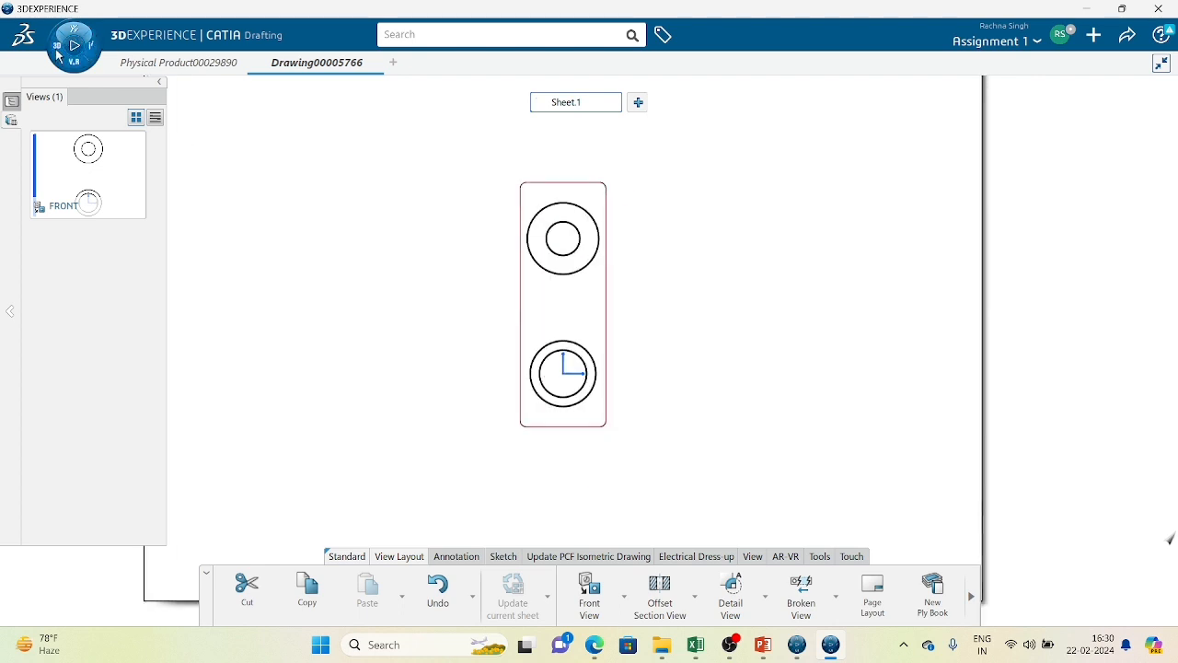
Step: Return to the part, start the Generative Shape Design app in support mode and look through its wireframe and surface commands
click(188, 64)
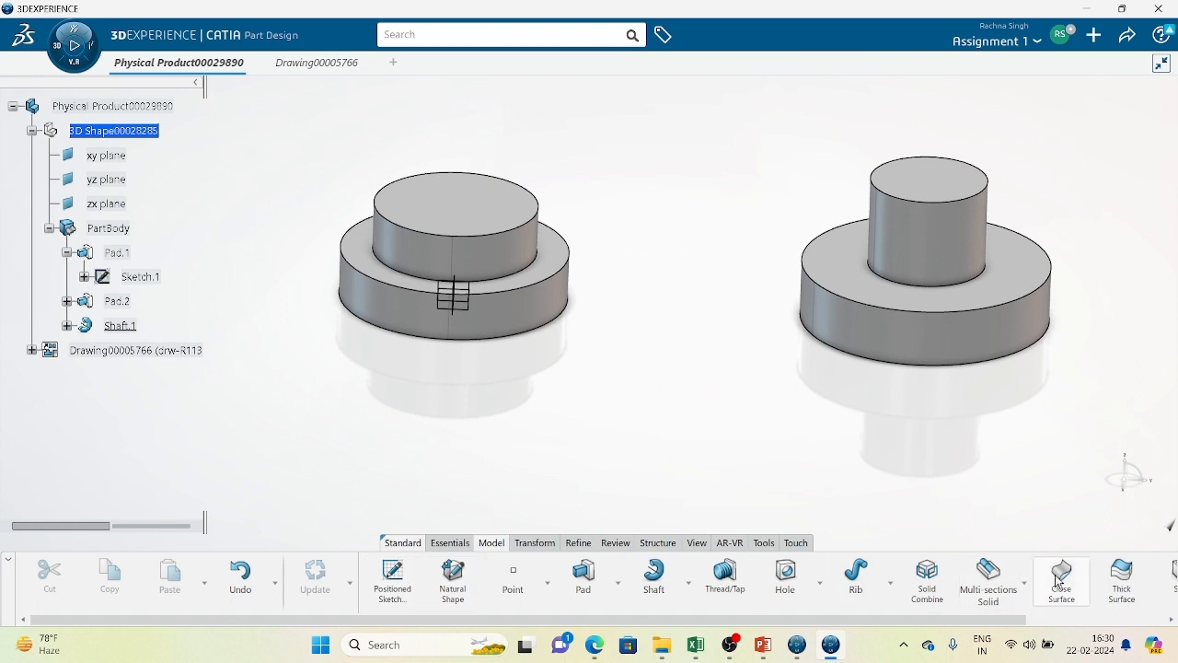
click(52, 61)
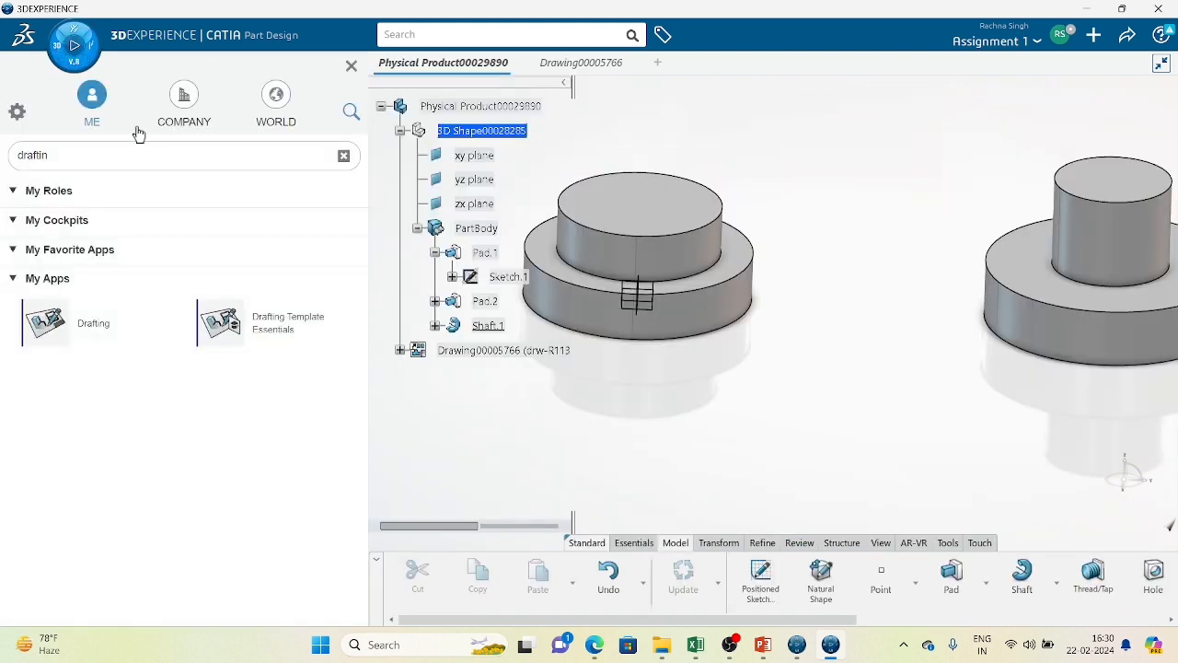
drag(249, 155, 4, 155)
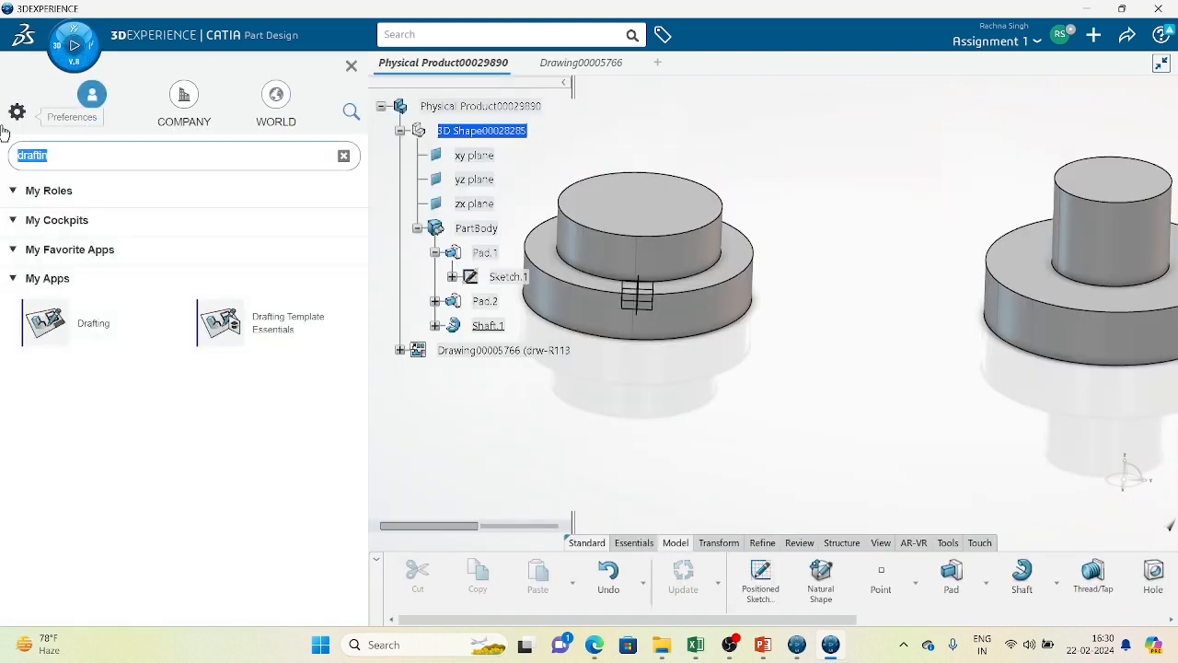
text(s)
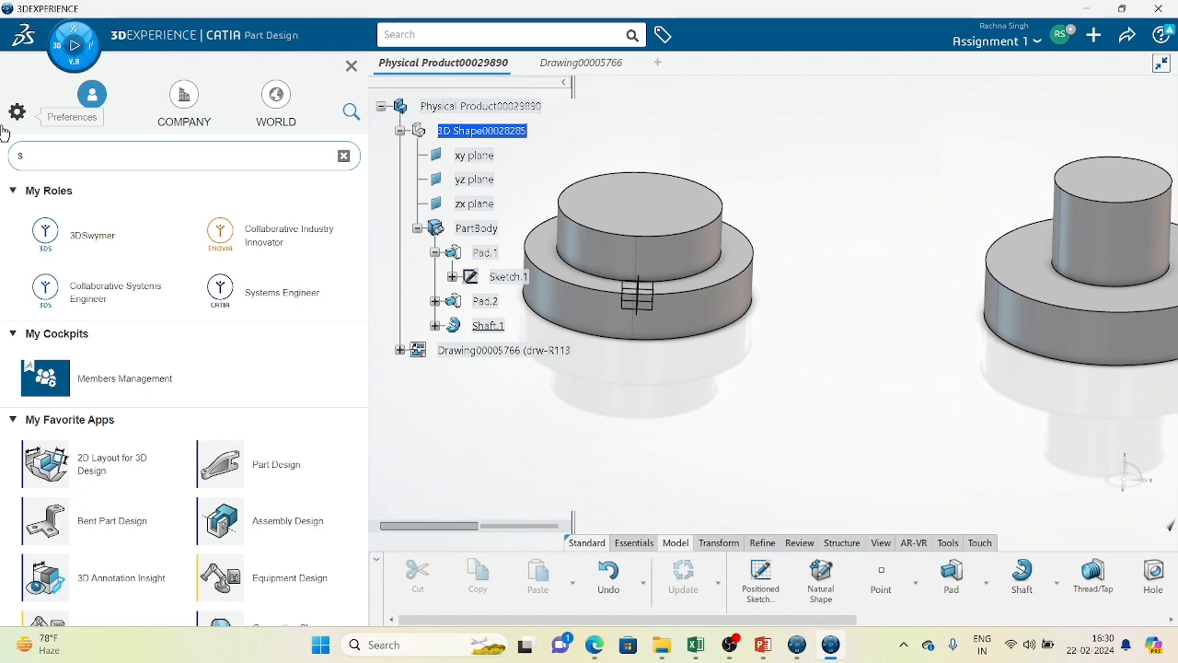
key(BackSpace)
text(generative)
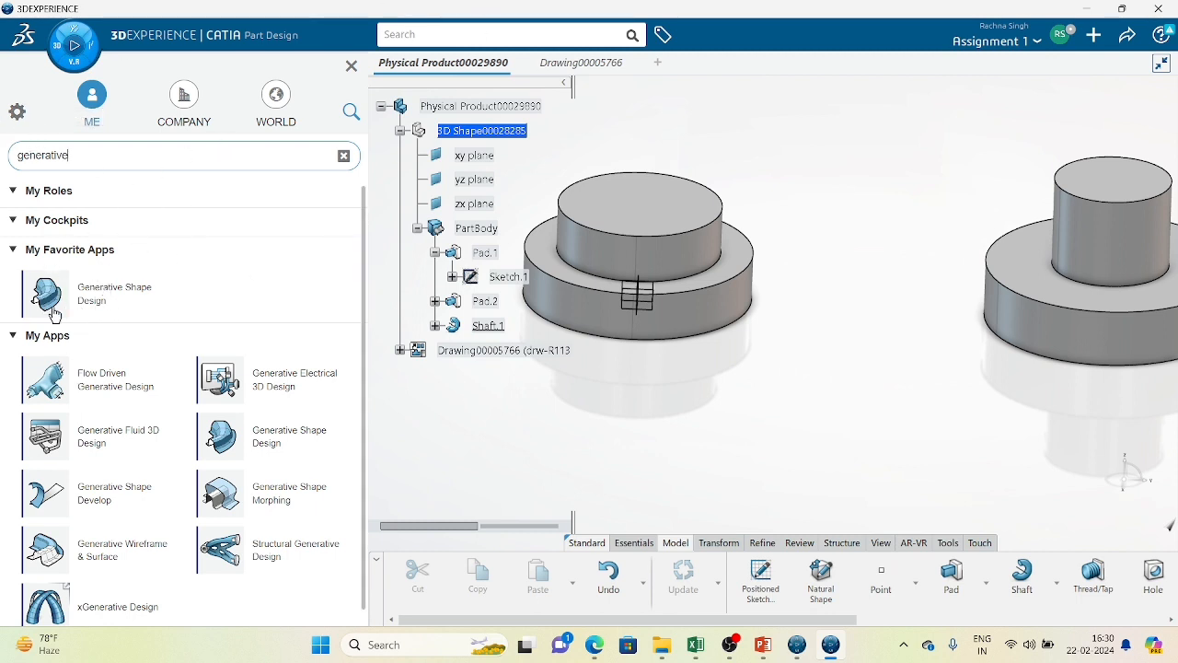
click(97, 302)
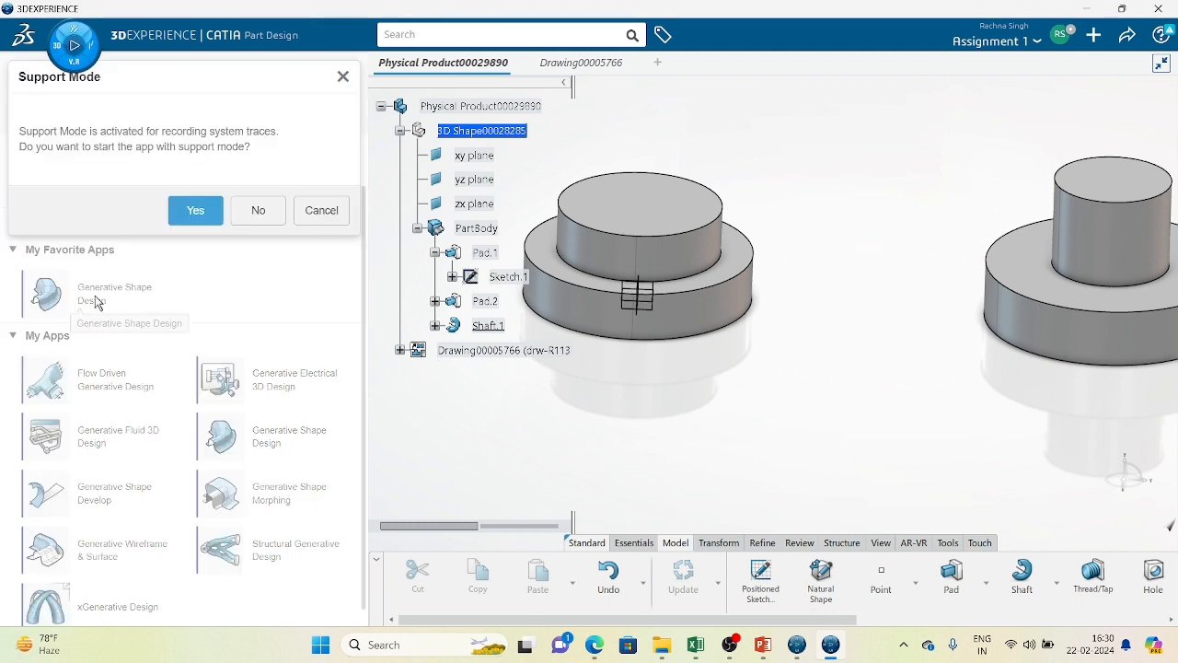
click(195, 212)
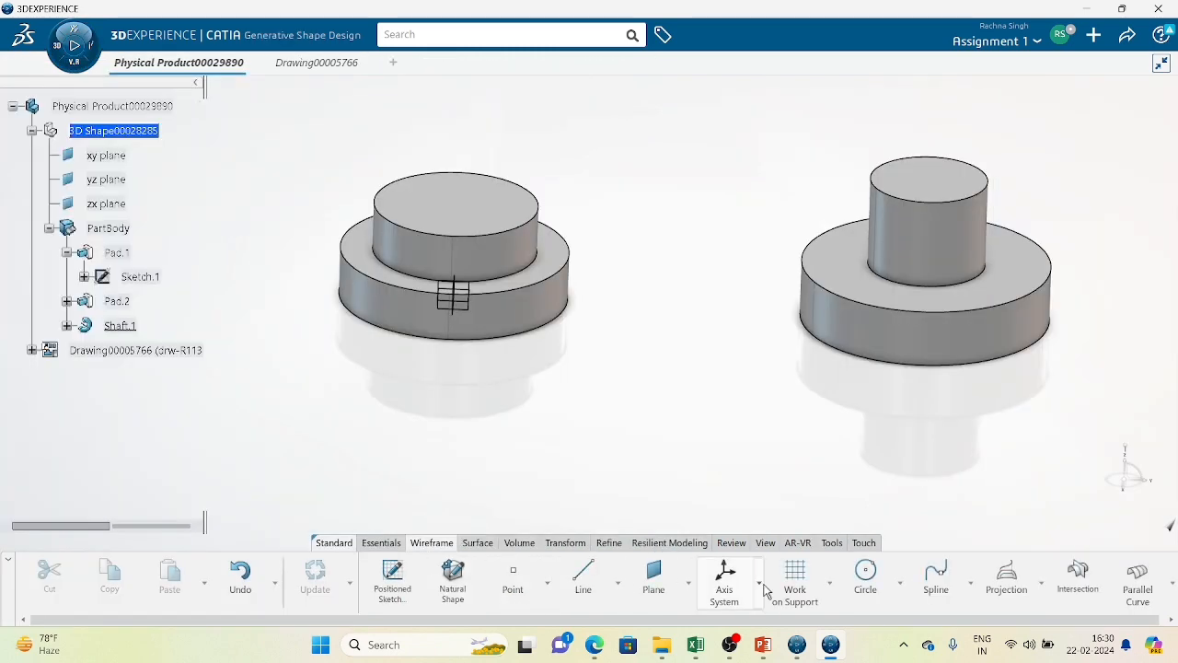
click(478, 543)
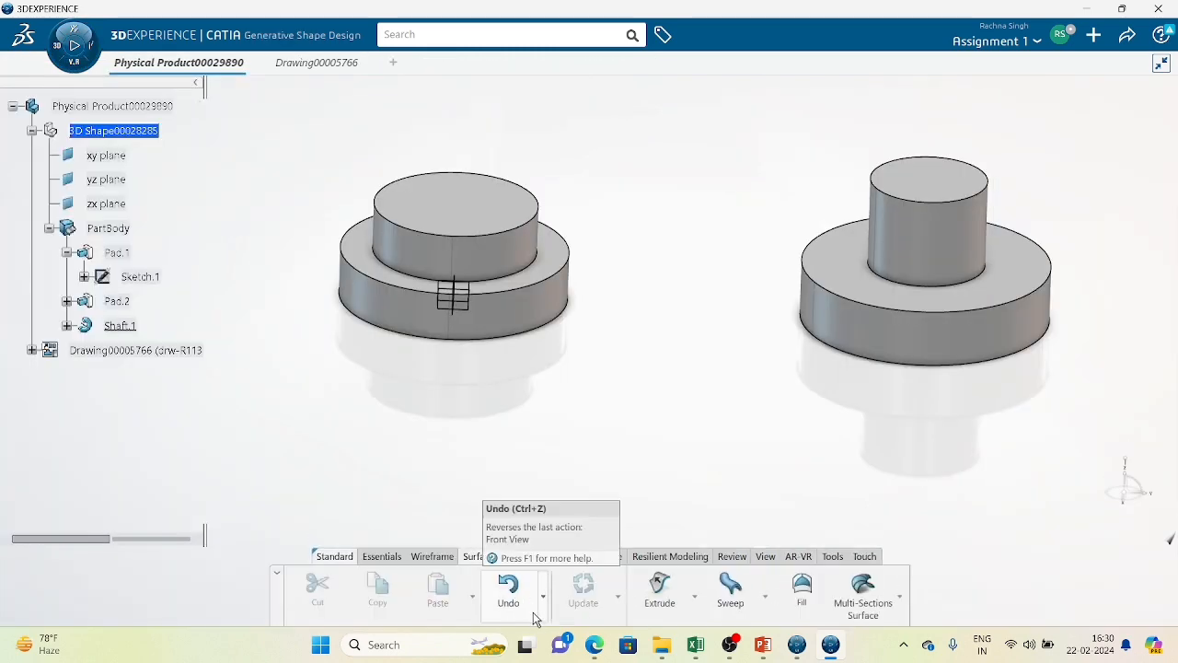
click(364, 554)
click(440, 545)
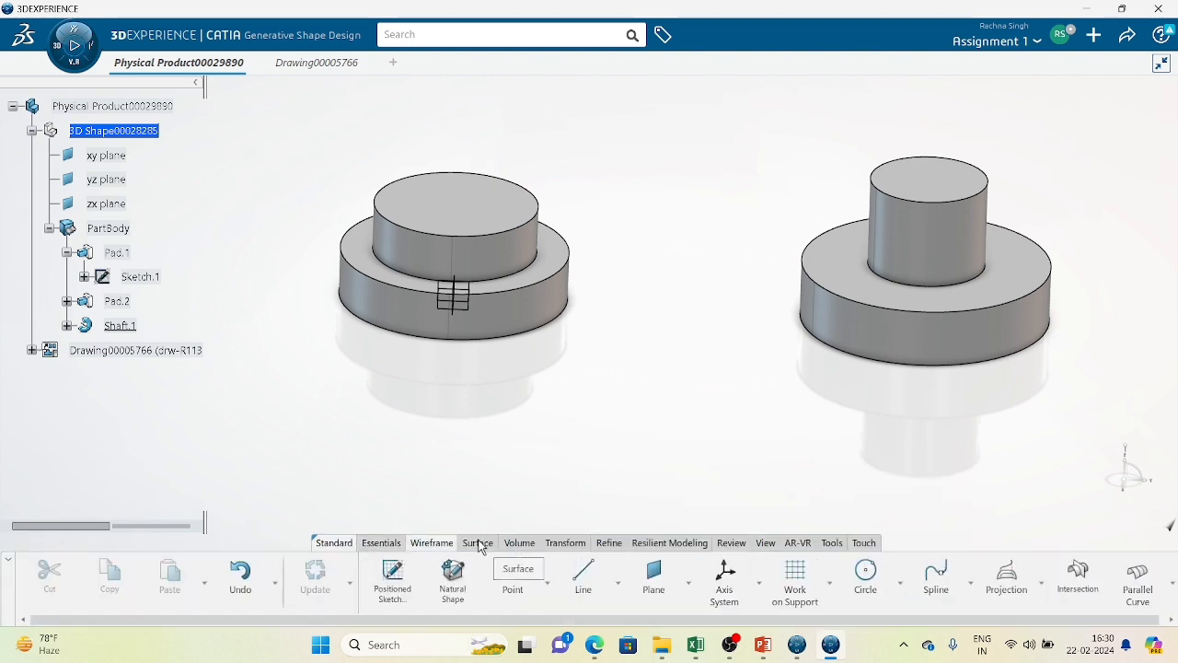
click(478, 544)
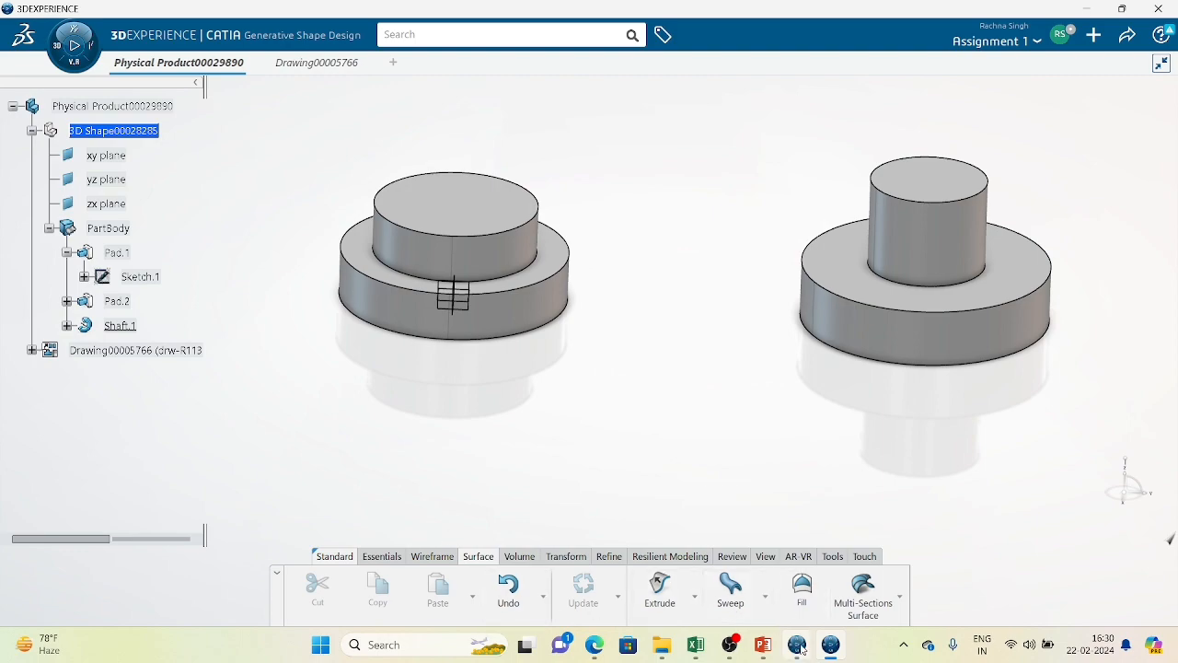
Step: Check the CATIA Feature slide in PowerPoint, then return to 3DEXPERIENCE and view the drawing and the part in turn
click(763, 645)
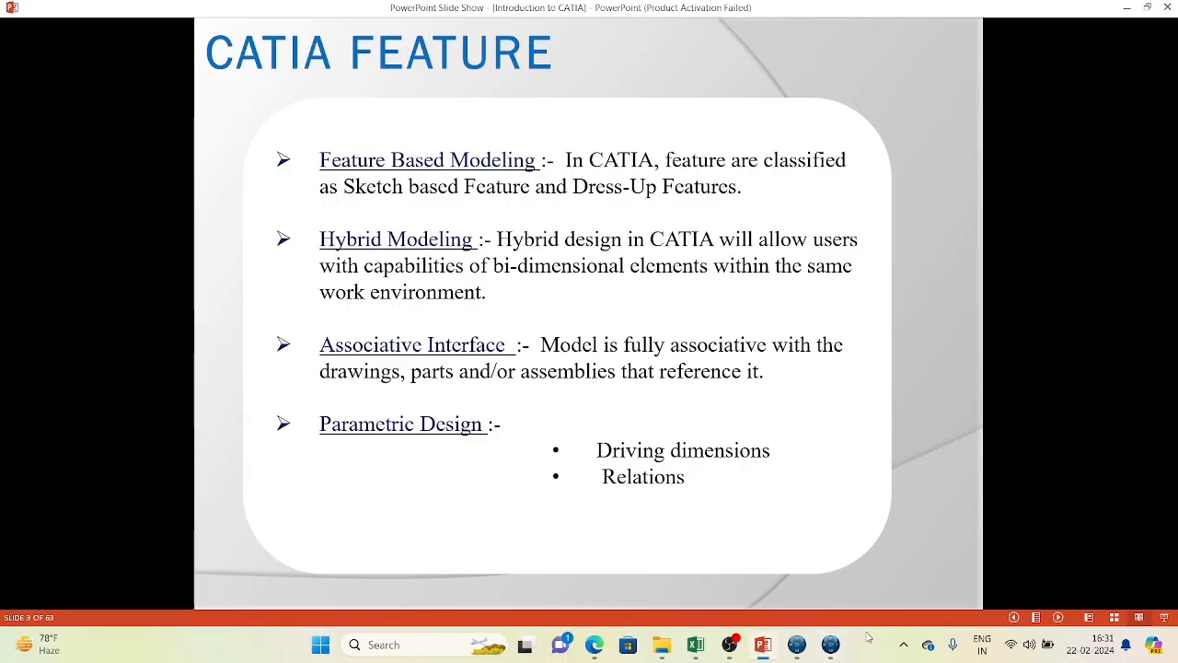
click(830, 645)
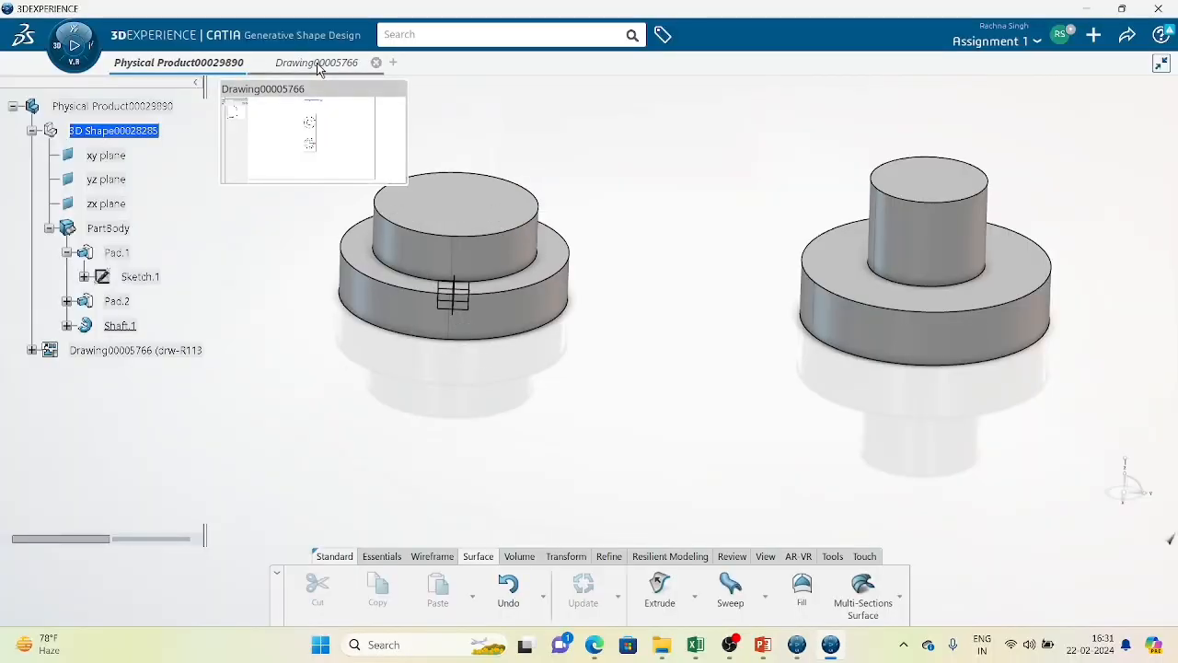
click(304, 120)
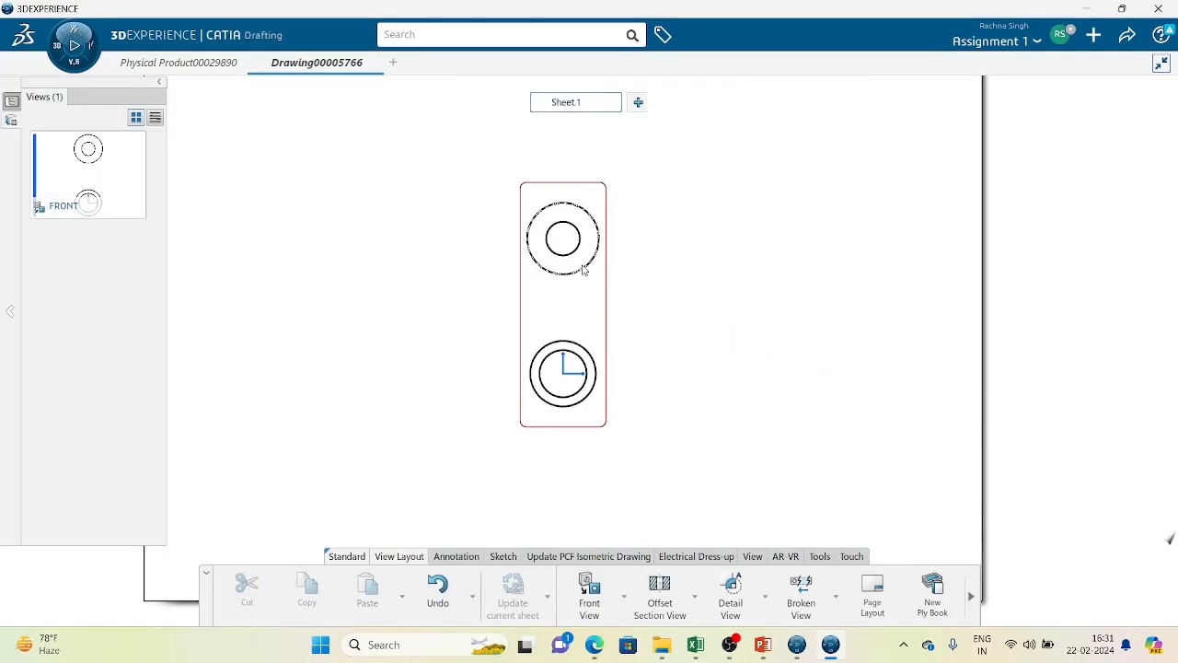
click(160, 61)
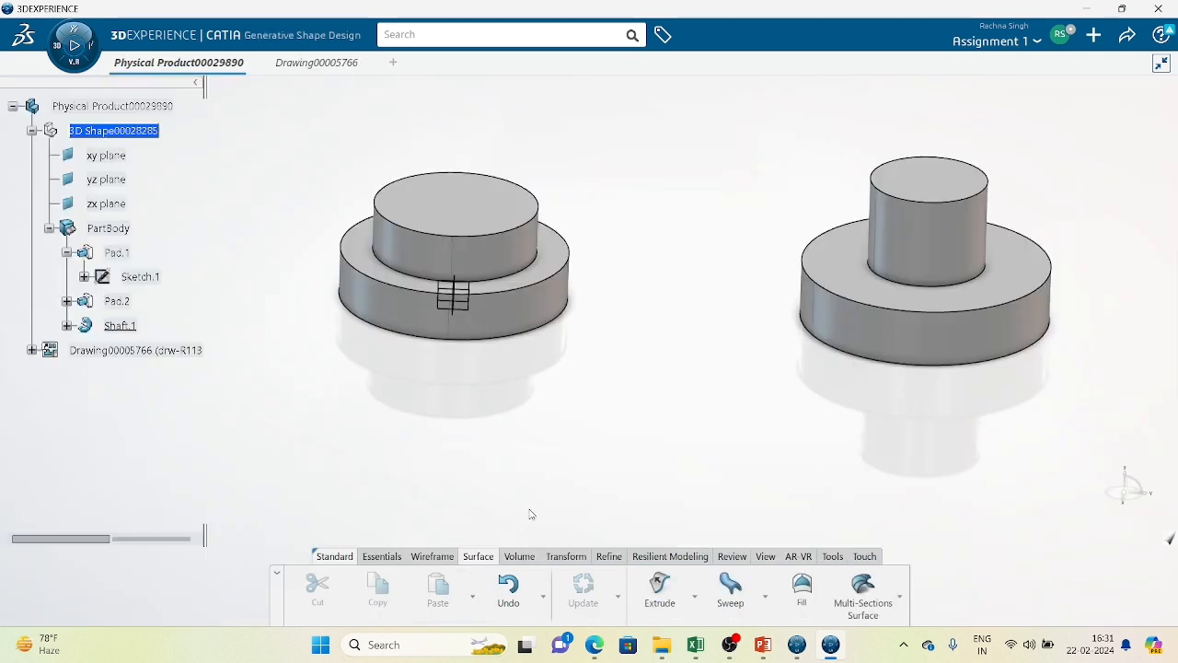
middle_drag(429, 367, 486, 397)
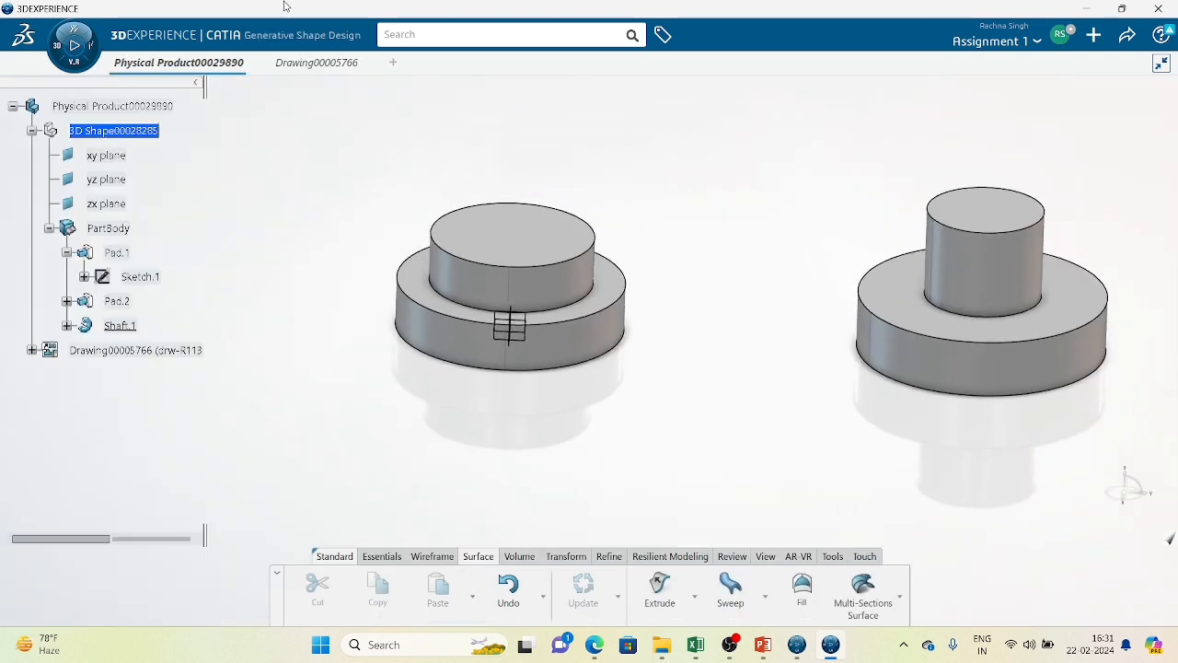
Step: In the drawing's front view, dimension the radius of the upper part's inner circle and place the text just outside the outer circle
click(313, 63)
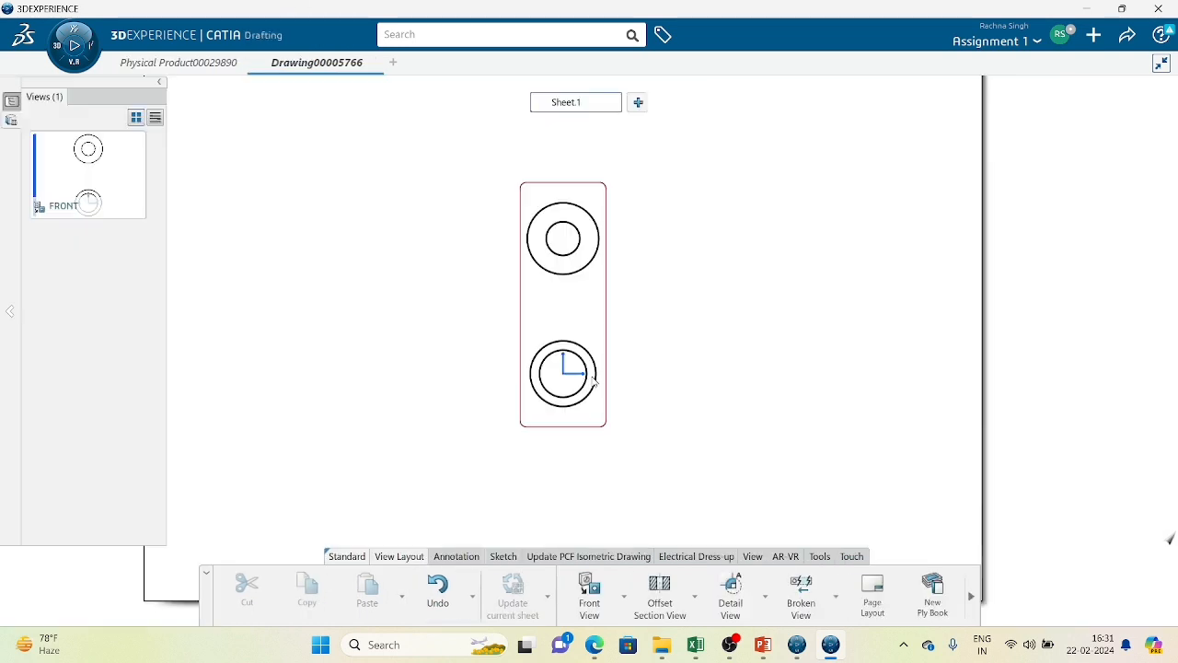
click(456, 557)
click(655, 591)
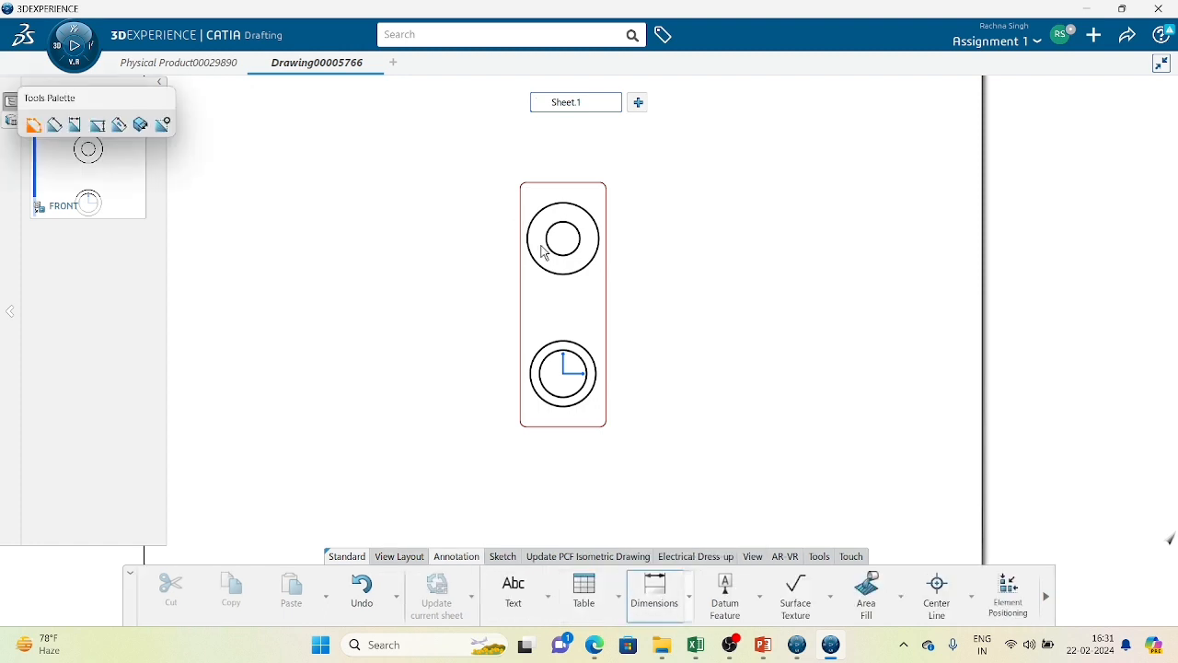
click(591, 262)
click(672, 273)
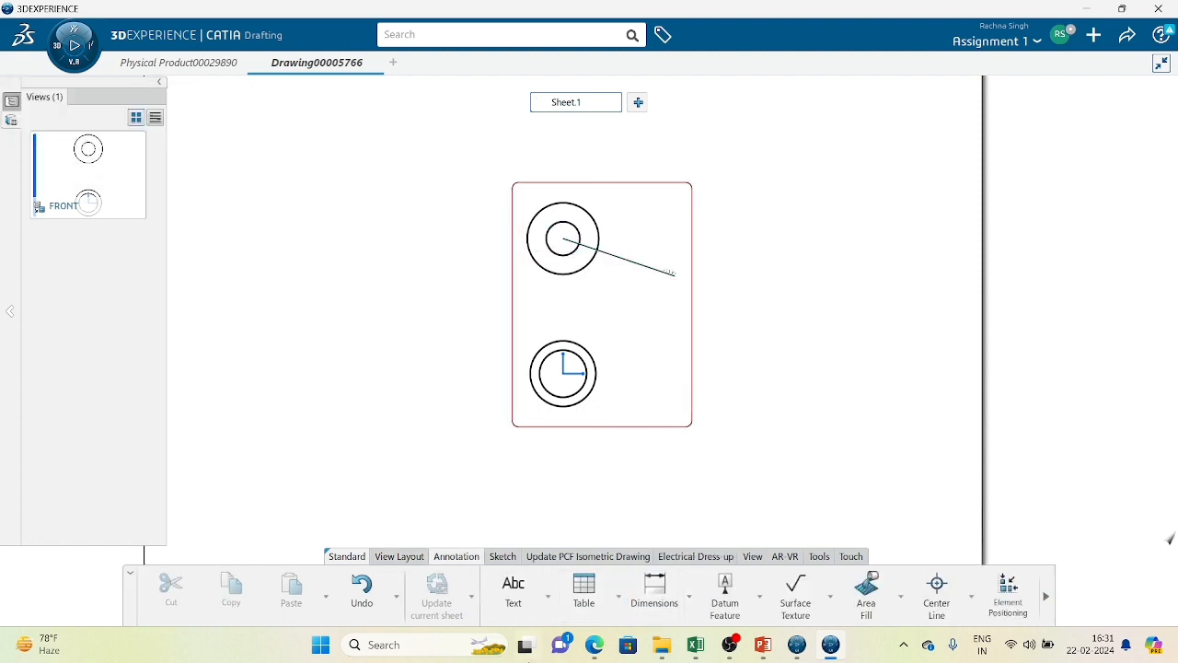
drag(669, 273, 618, 249)
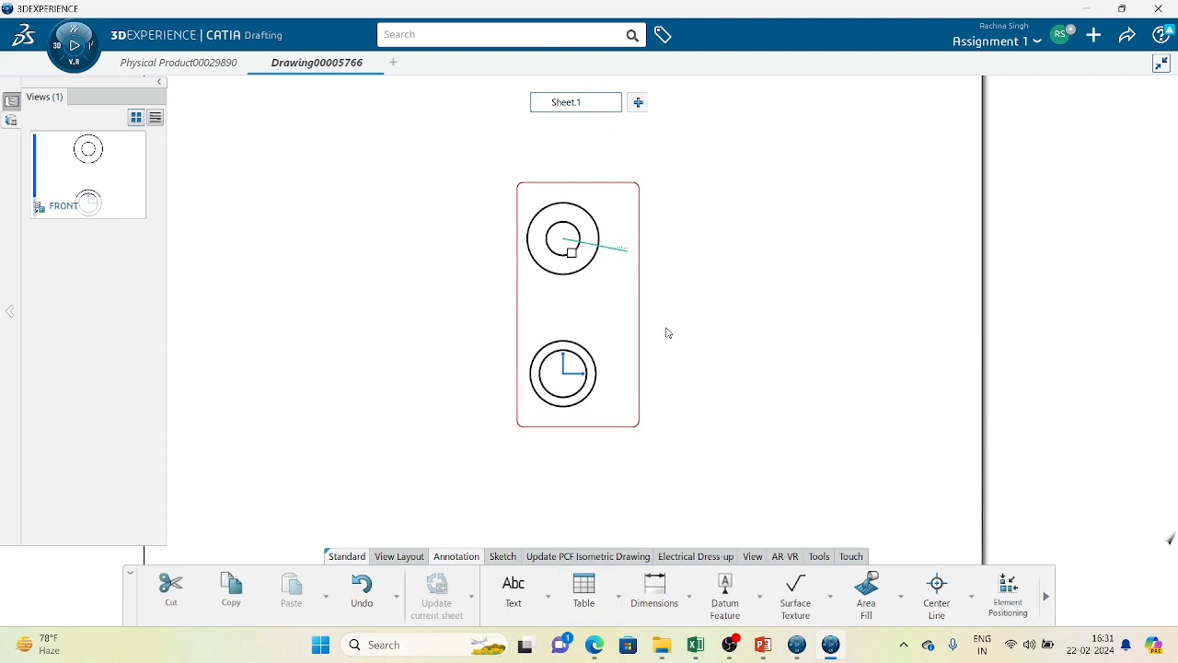
mouse_move(663, 338)
middle_down()
mouse_move(635, 373)
mouse_move(613, 213)
middle_up()
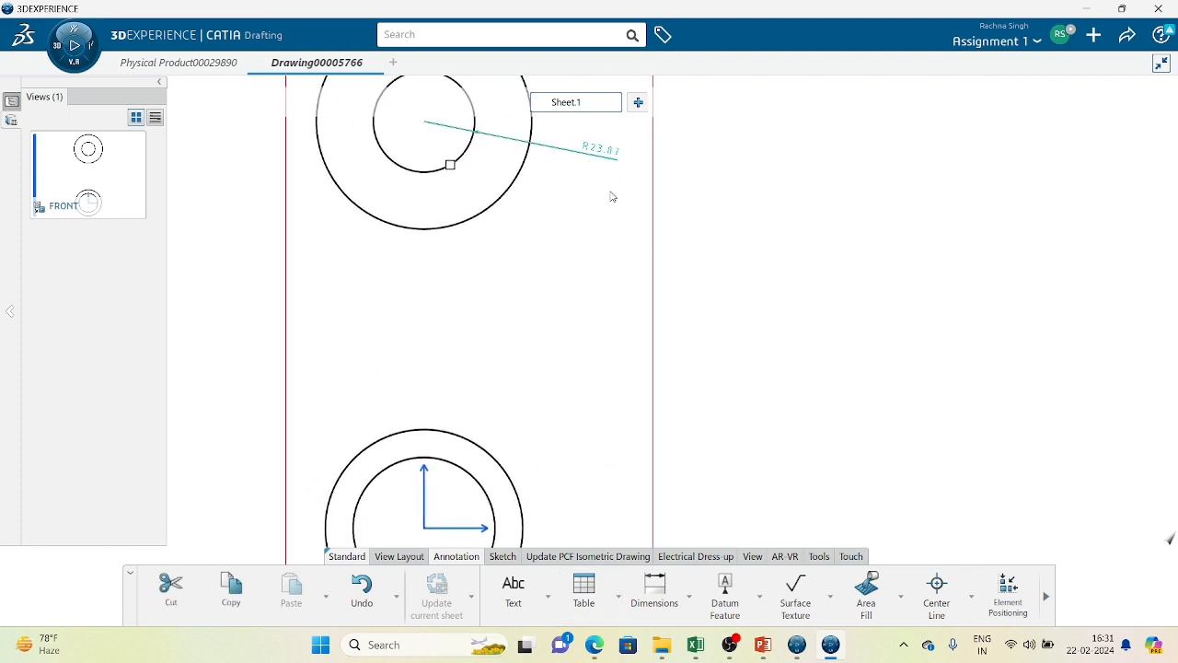
click(607, 279)
middle_drag(607, 279, 660, 368)
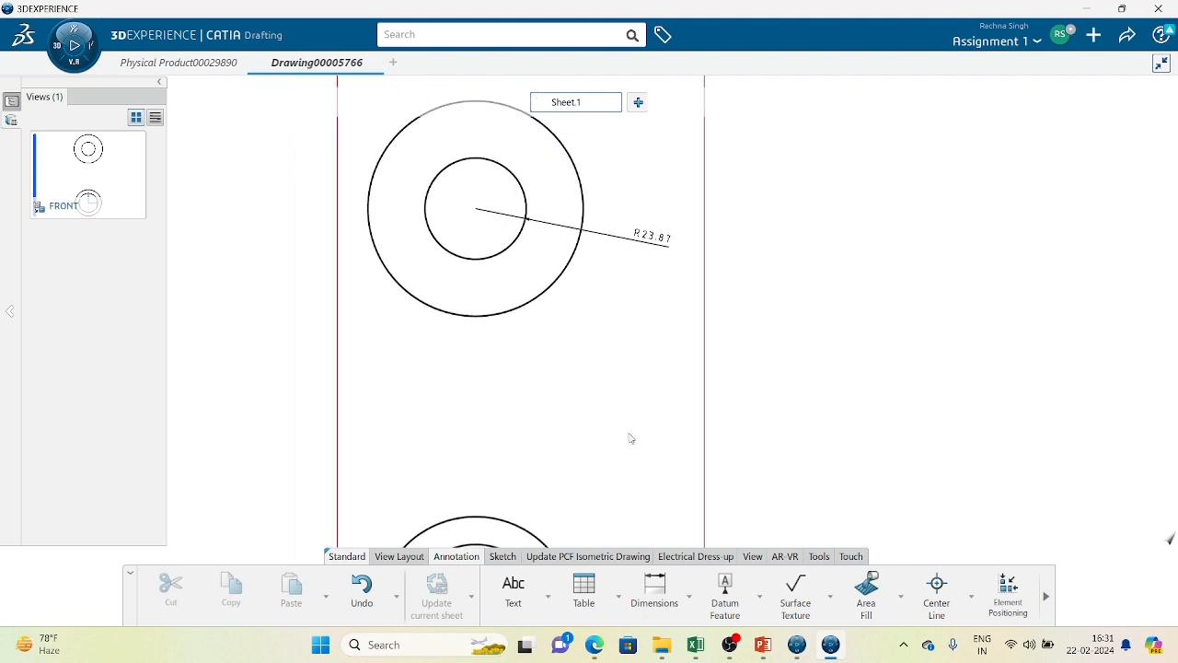
Step: Dimension the radius of the upper part's outer circle, placing the text outside the circle below the inner circle's radius dimension
click(650, 589)
click(544, 296)
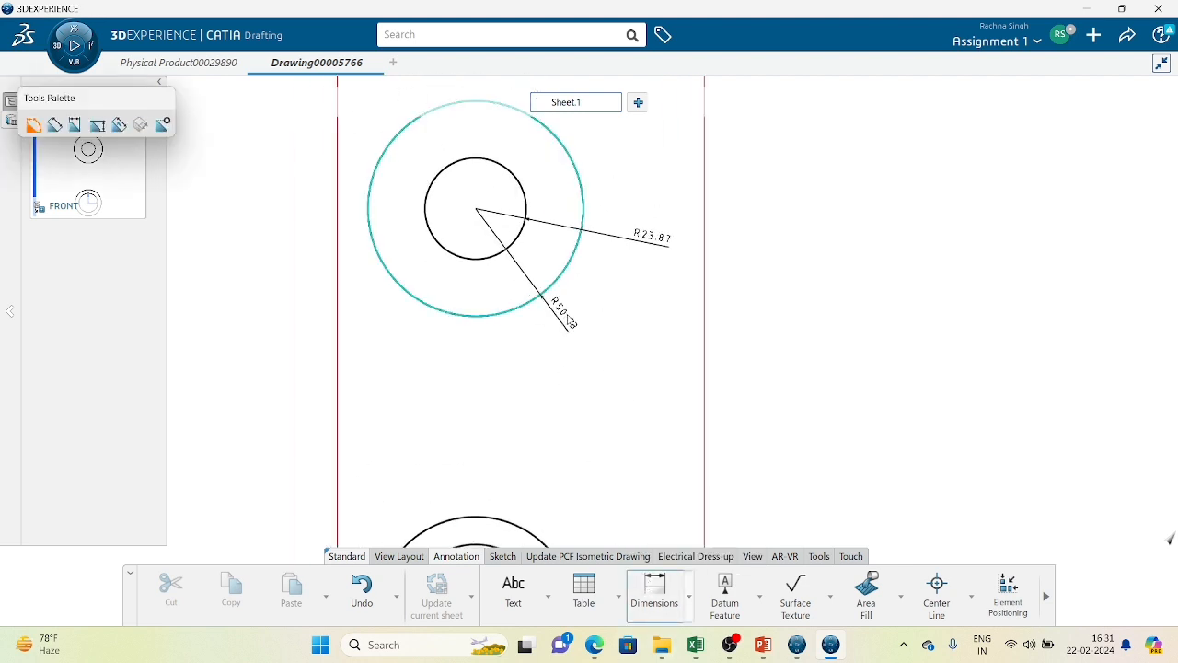
click(622, 336)
middle_drag(778, 372, 797, 361)
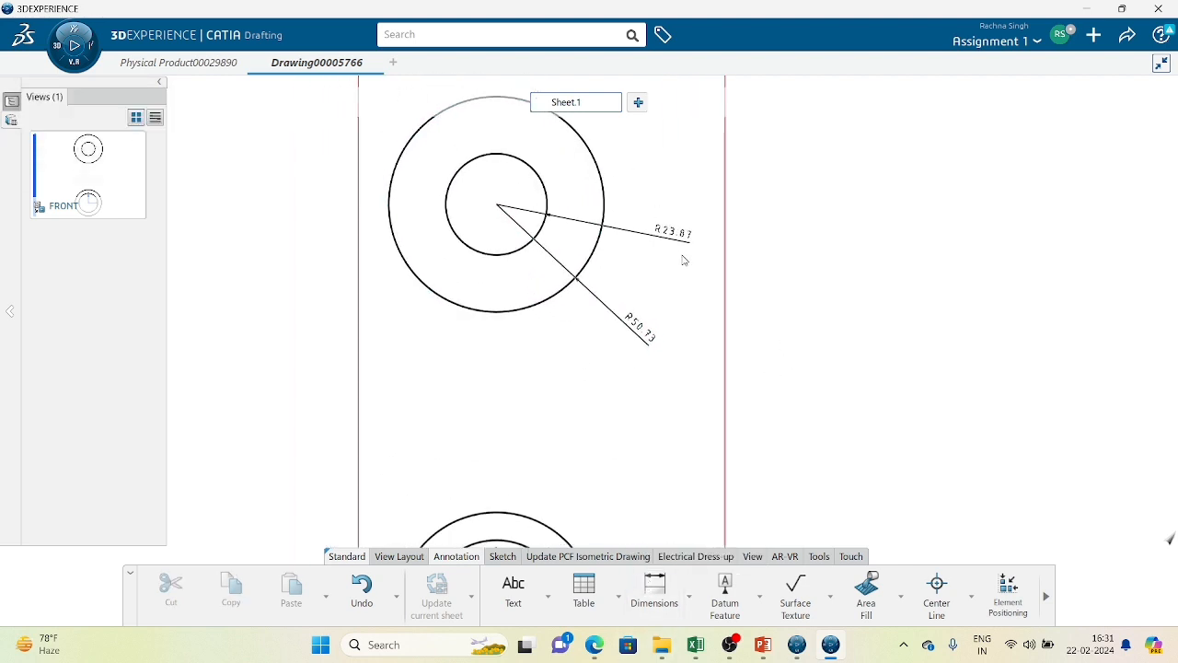
scroll(675, 363, up, 3)
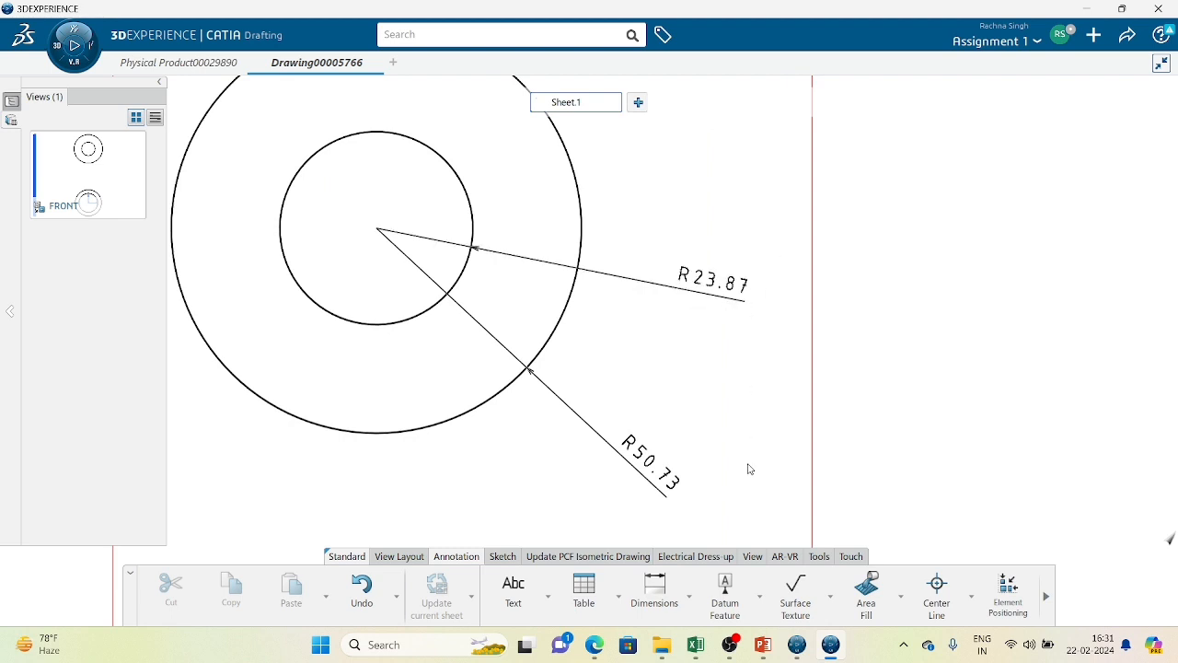
Step: Switch to the part, open the sketch of the first stepped cylinder's base pad and dimension its circle's diameter
key(ctrl+Tab)
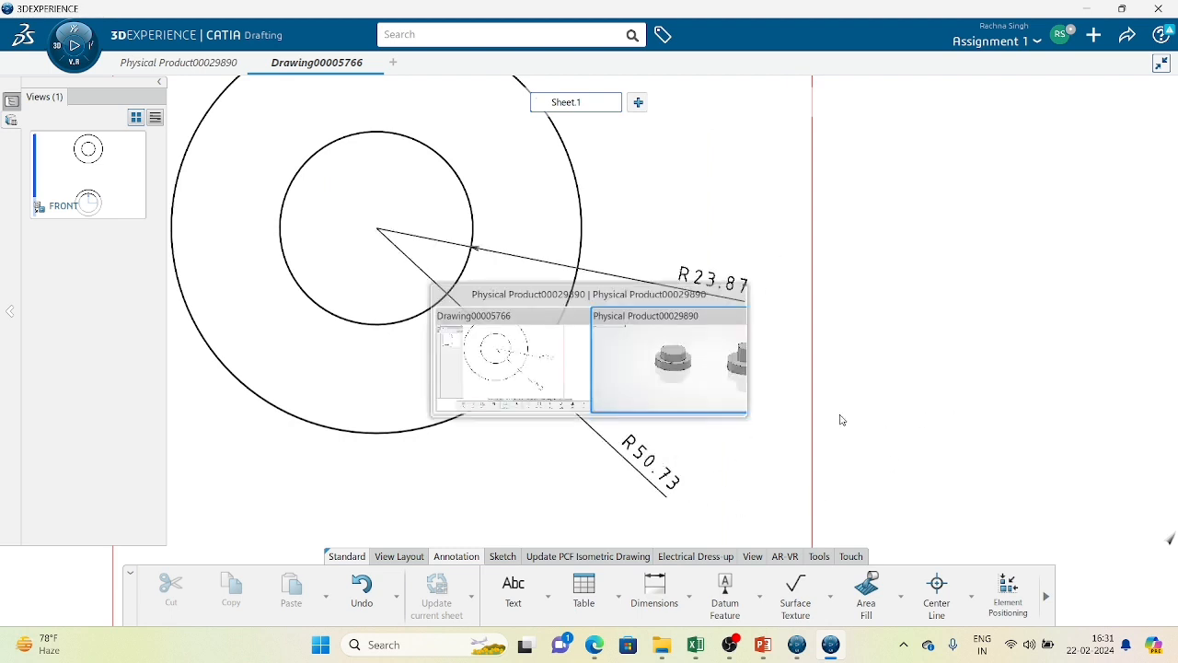
double_click(594, 329)
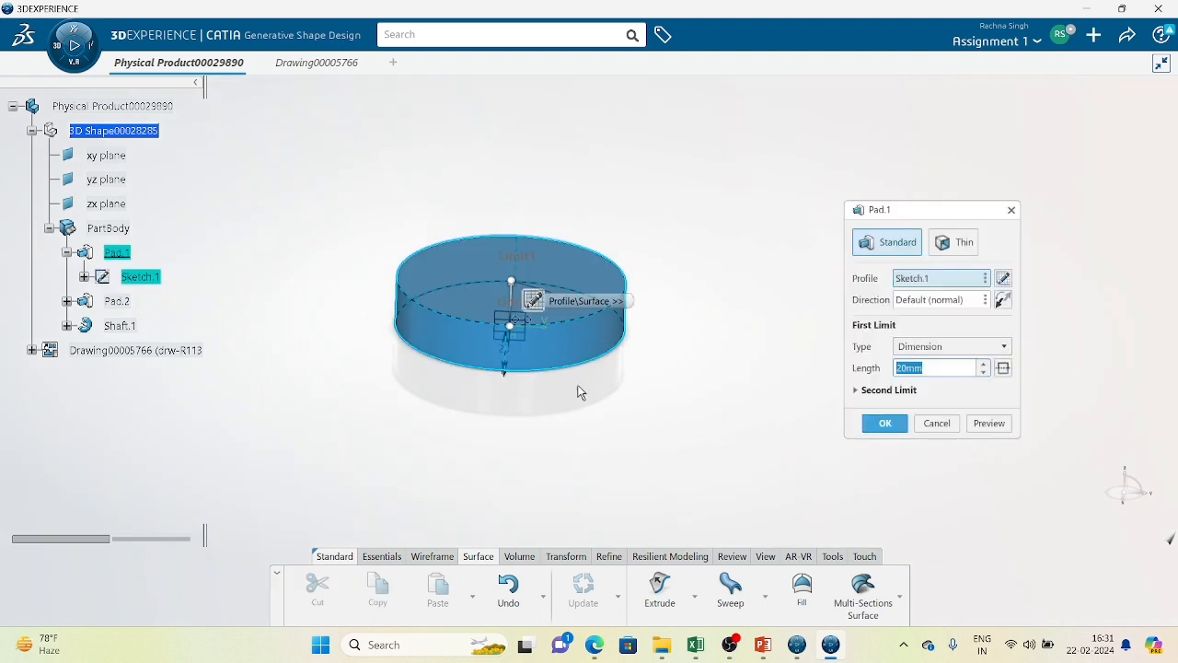
click(937, 423)
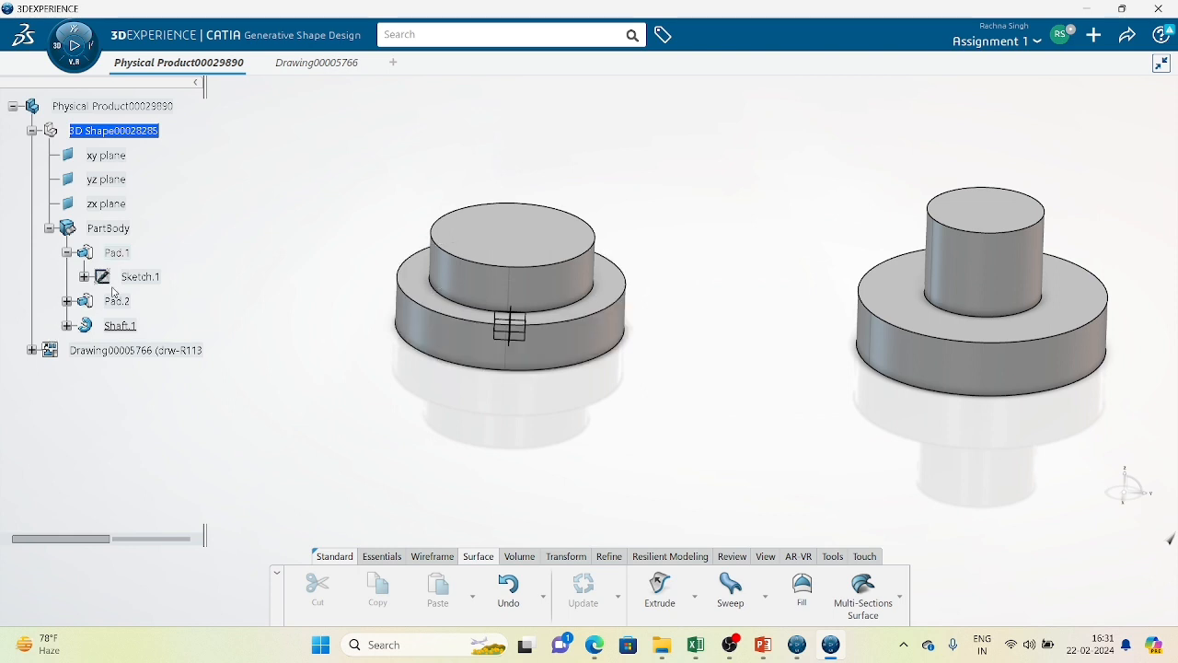
double_click(576, 347)
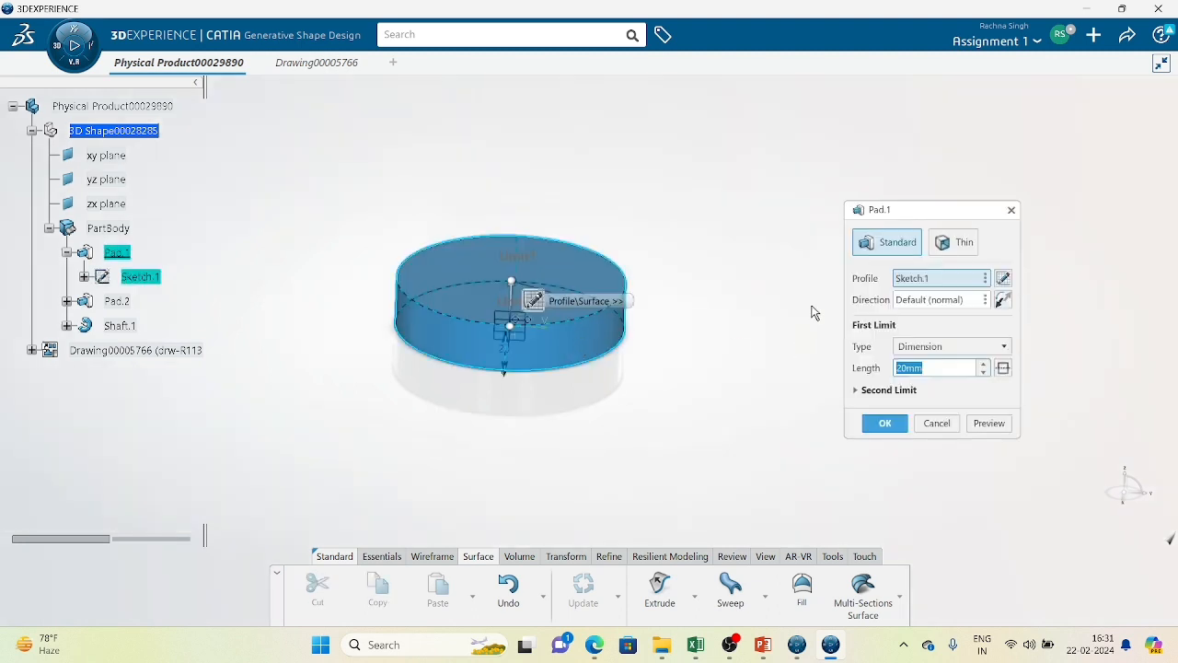
click(1005, 279)
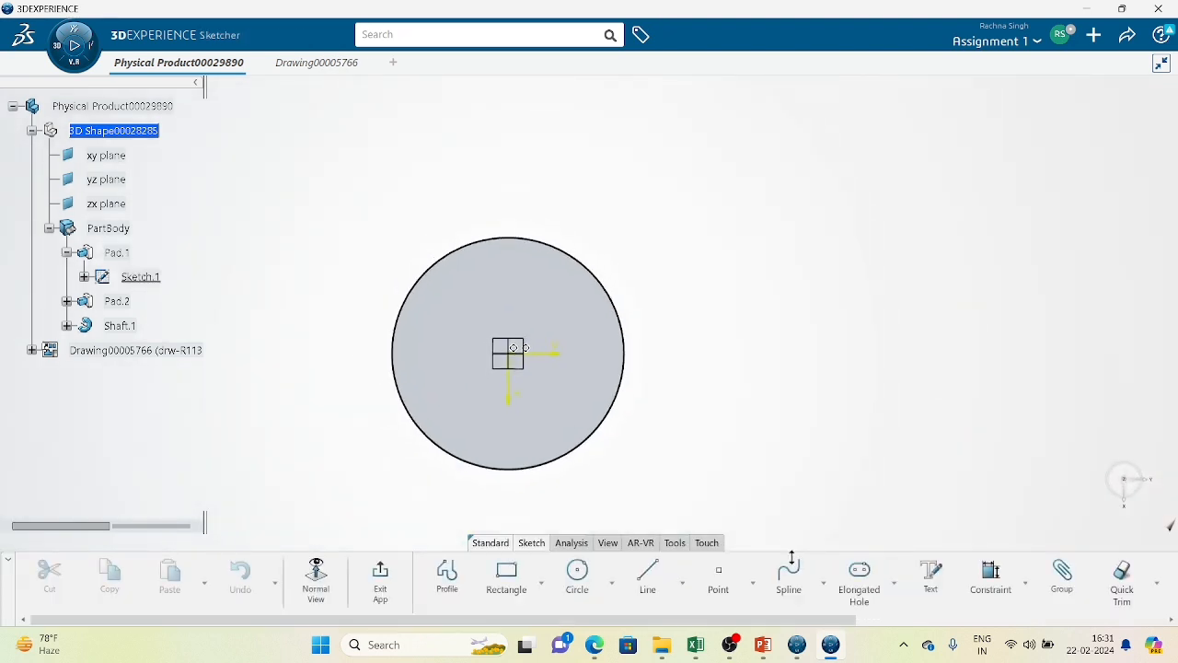
click(978, 575)
click(623, 301)
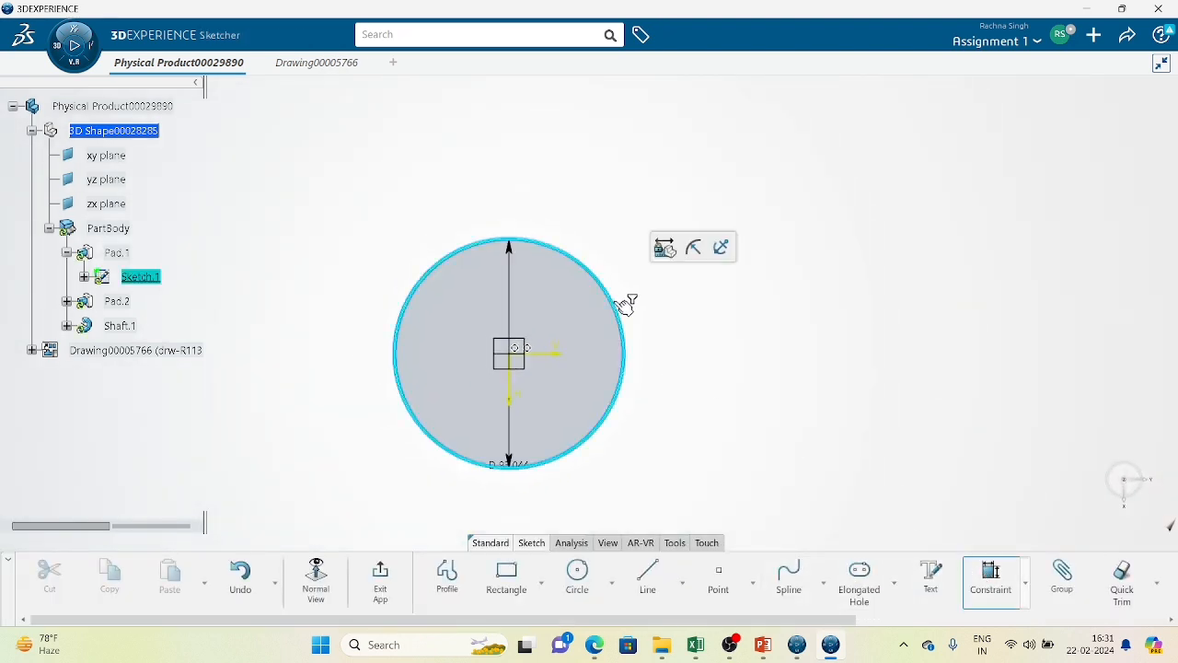
click(696, 320)
click(758, 412)
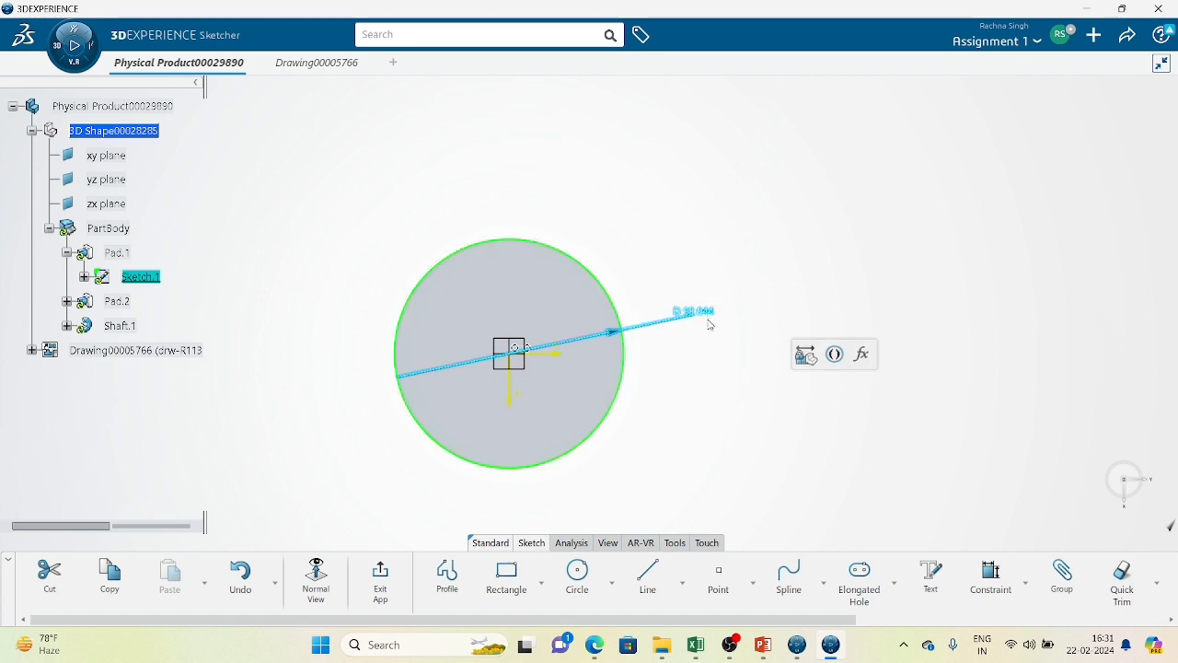
Step: Set the base circle's diameter to 100 mm, exit the sketch and apply the change to the pad
double_click(708, 317)
text(1)
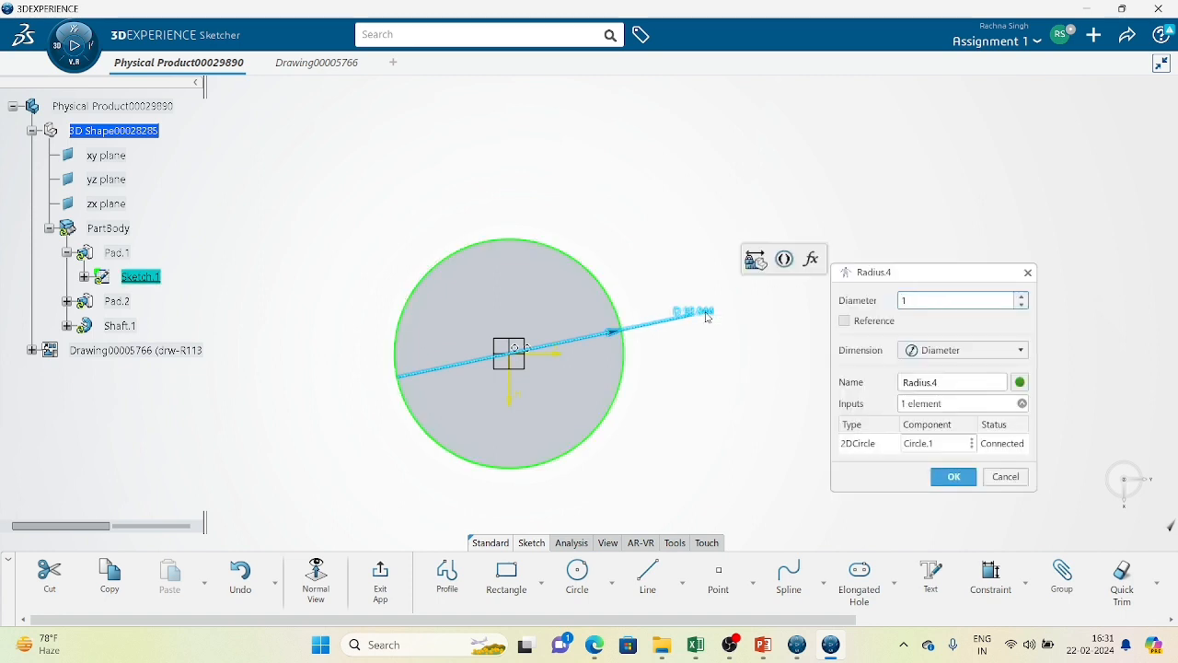
text(00)
key(Return)
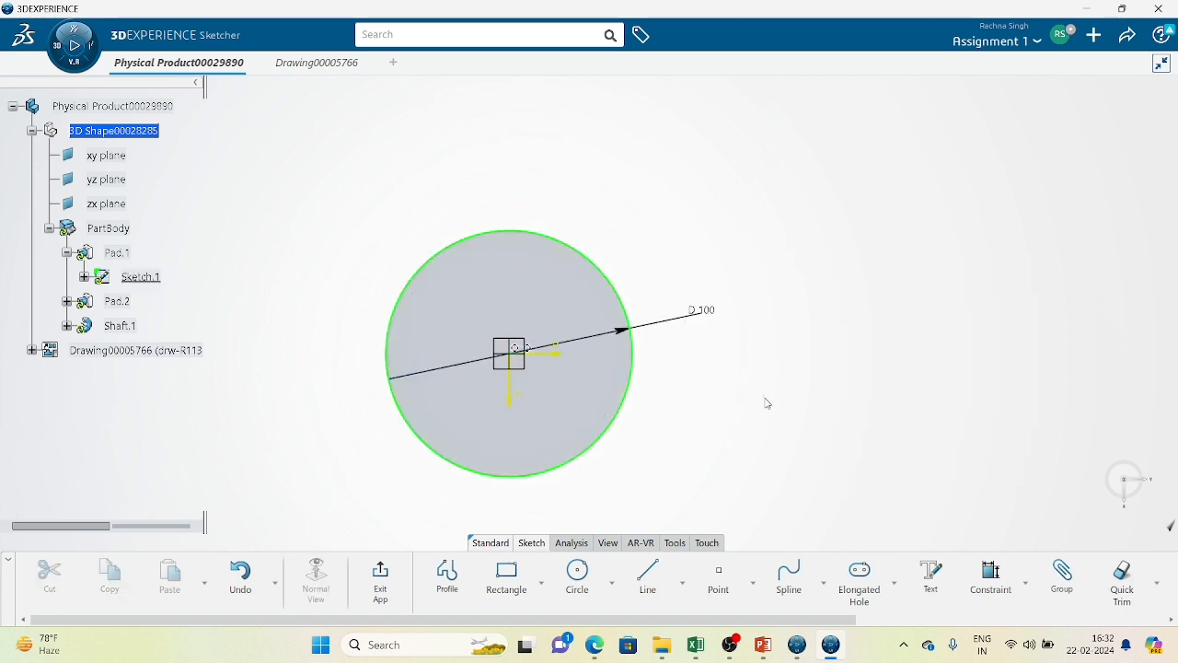
click(383, 575)
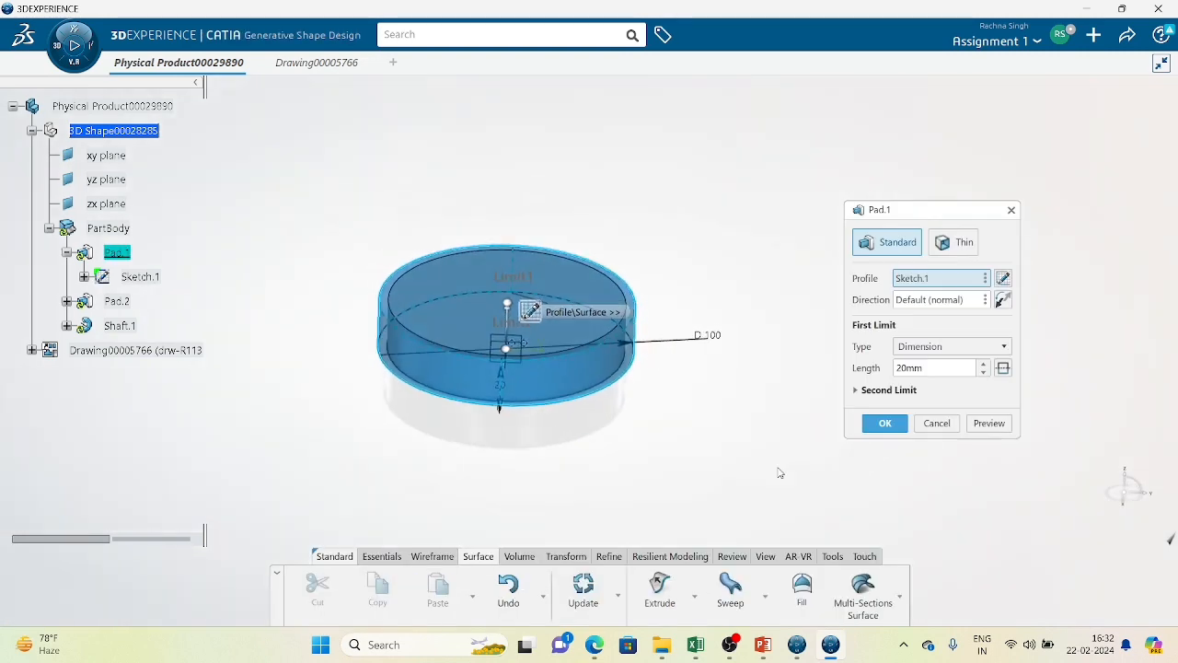
click(885, 423)
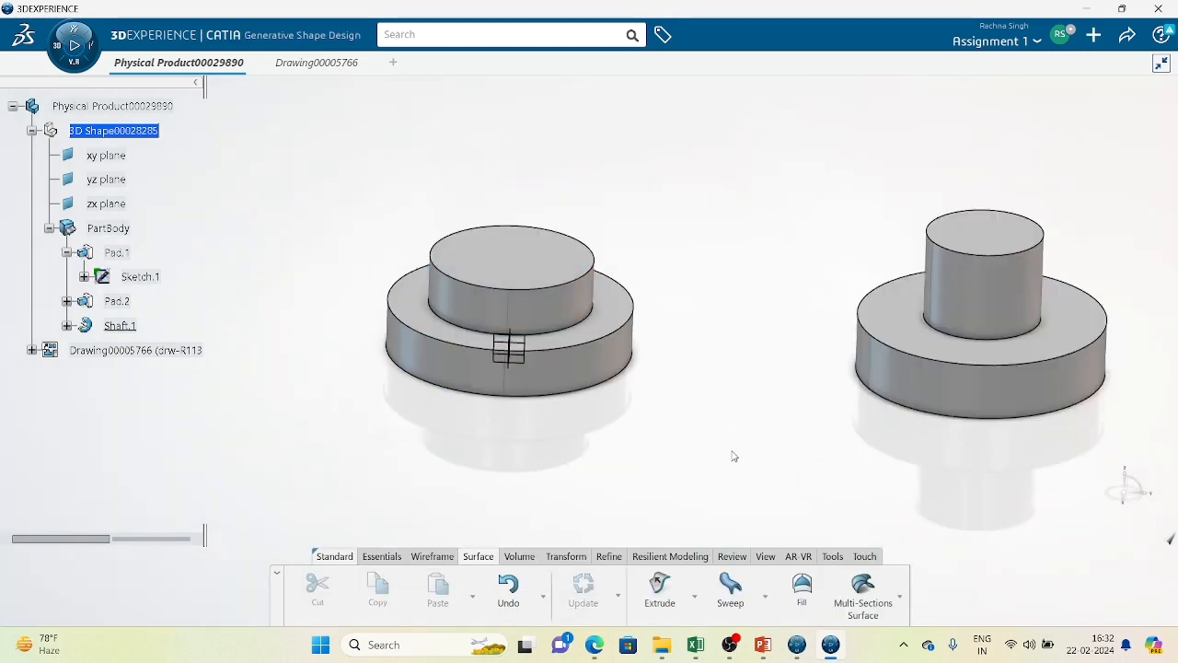
Step: Return to the drawing, save locally and update the views of the current sheet from the part
key(ctrl+Tab)
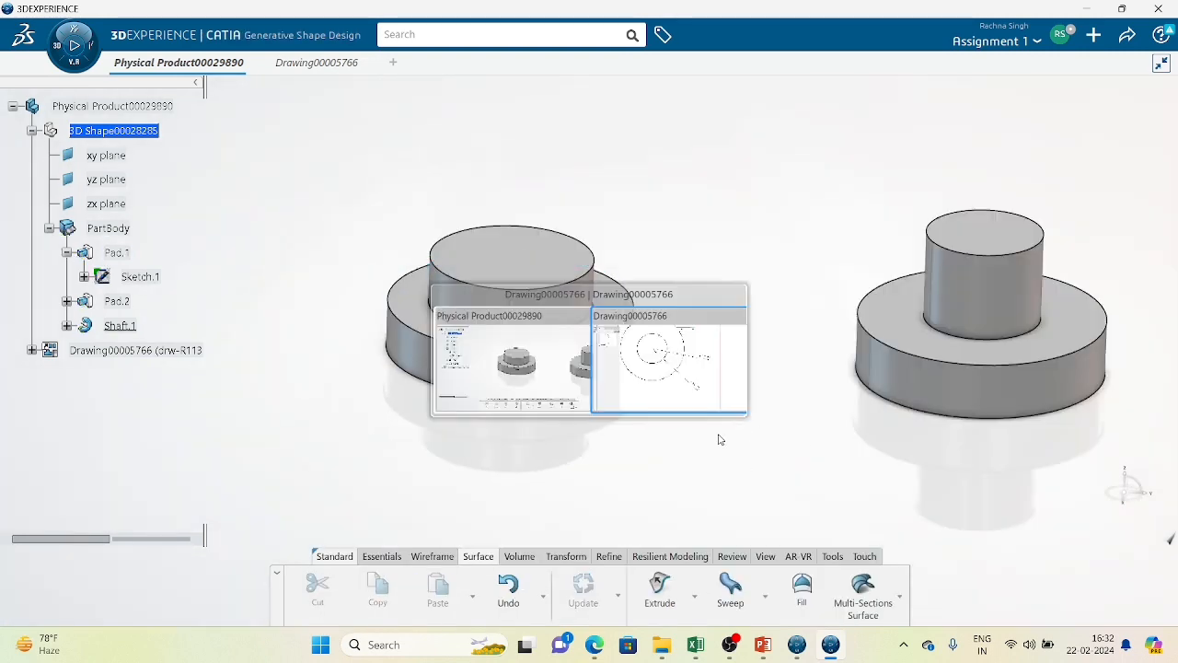
mouse_move(578, 315)
middle_down()
mouse_move(728, 266)
mouse_move(706, 366)
middle_up()
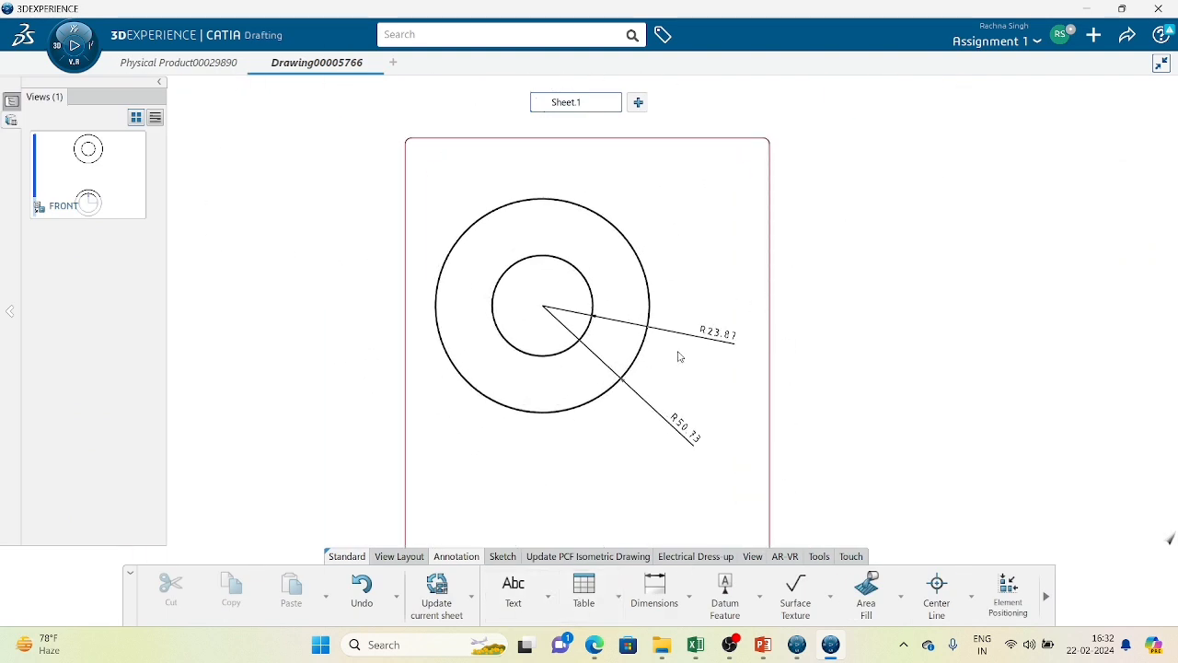
key(ctrl+s)
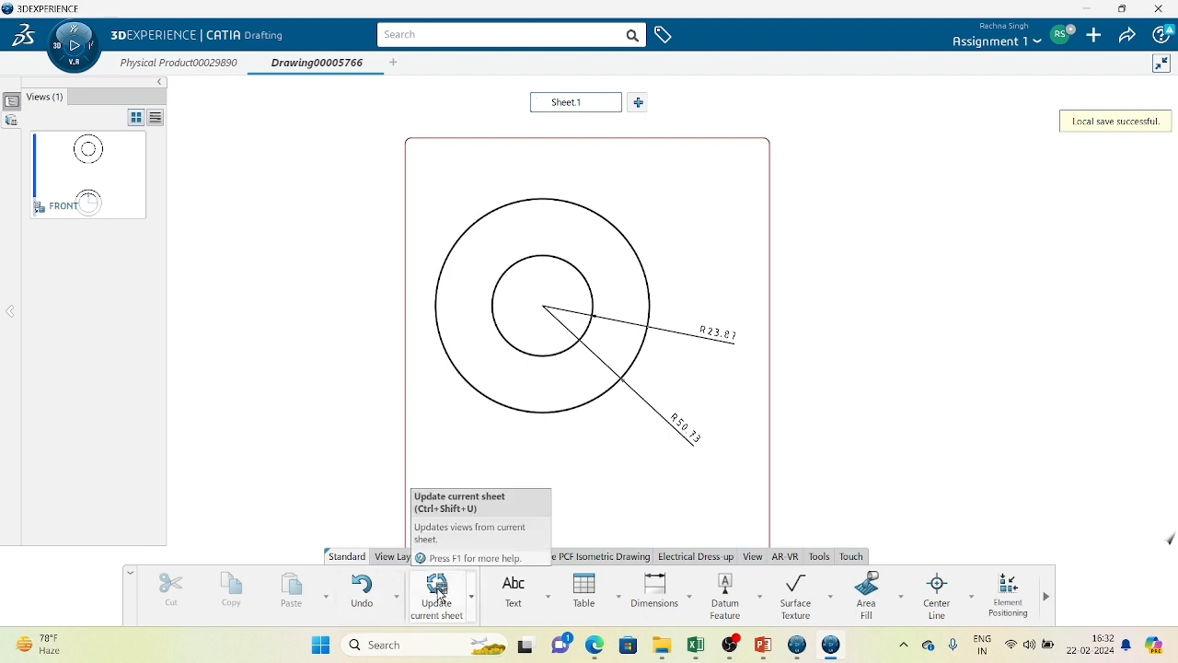
click(439, 590)
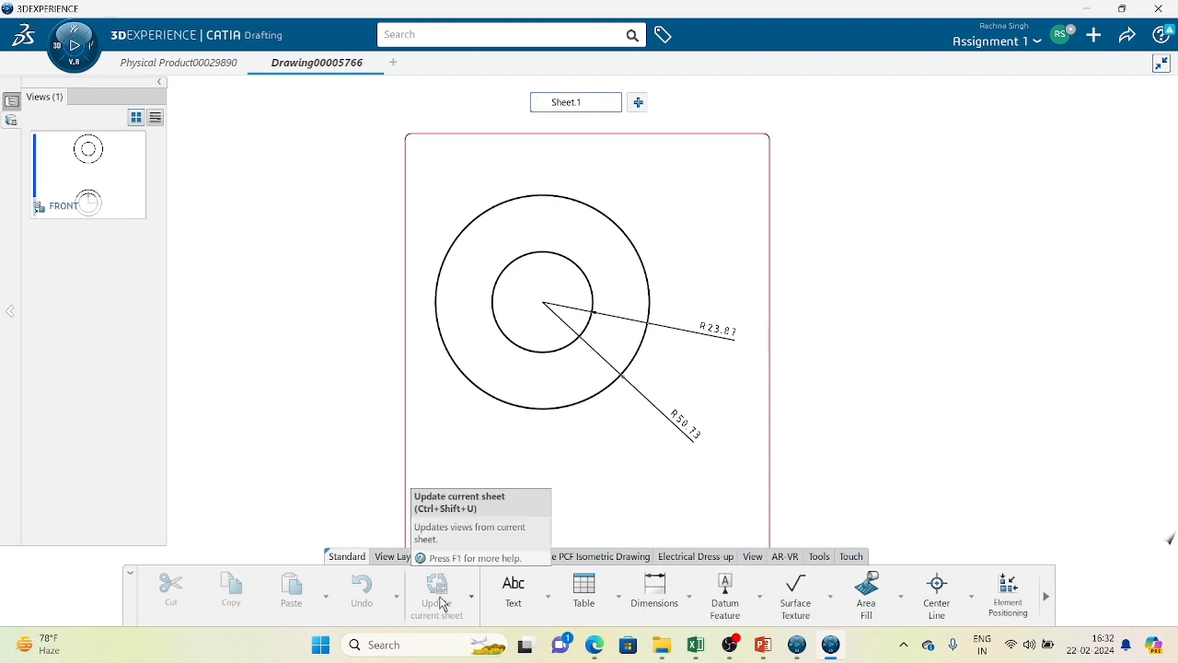
middle_drag(793, 380, 798, 358)
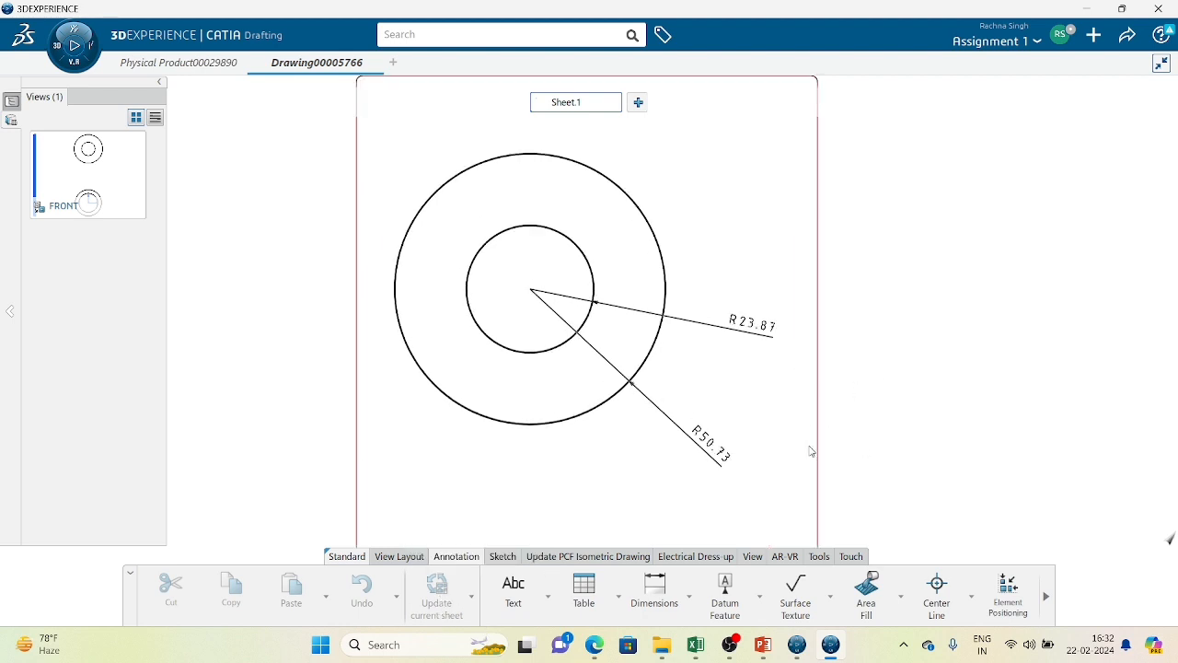
mouse_move(810, 449)
middle_down()
mouse_move(837, 279)
mouse_move(785, 358)
middle_up()
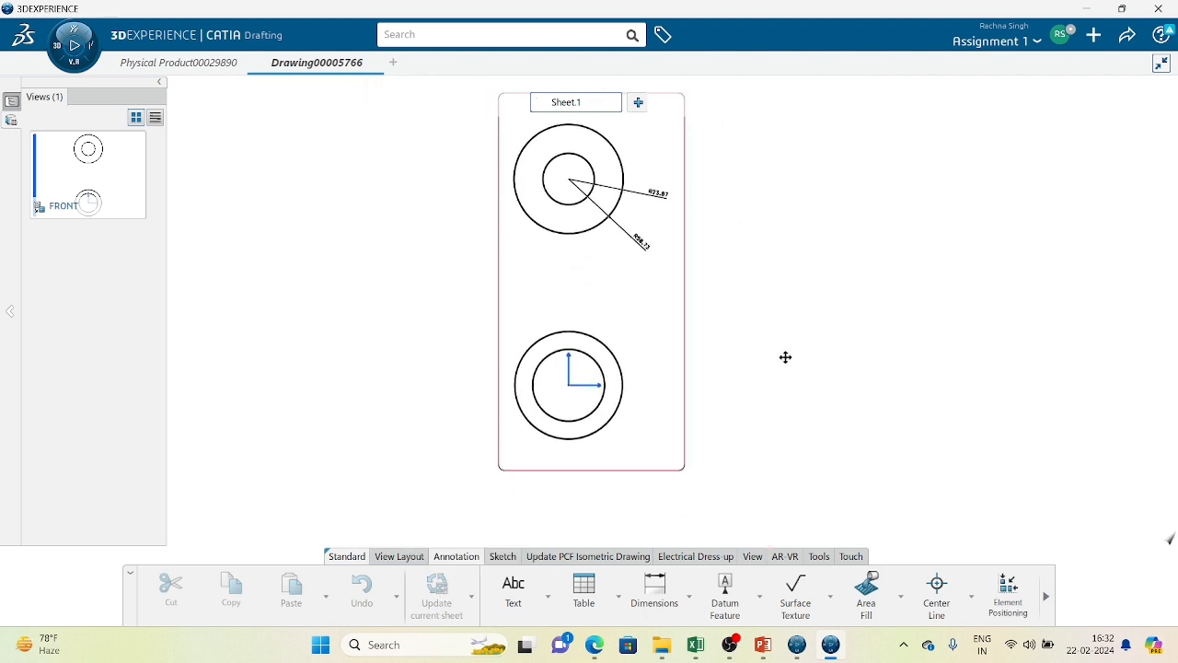
Step: Dimension the radius of the lower part's outer circle, placing the text outside the circle
click(655, 589)
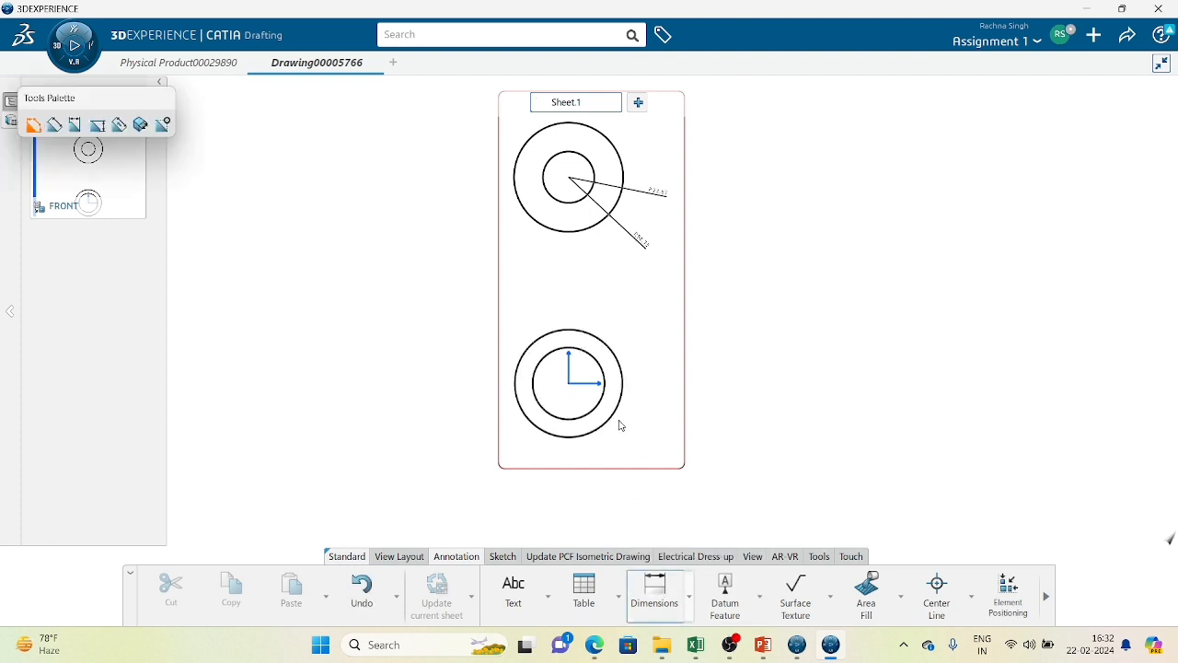
click(621, 411)
click(655, 432)
middle_drag(732, 441, 732, 303)
middle_drag(776, 423, 720, 431)
middle_drag(653, 317, 692, 613)
middle_drag(645, 338, 651, 402)
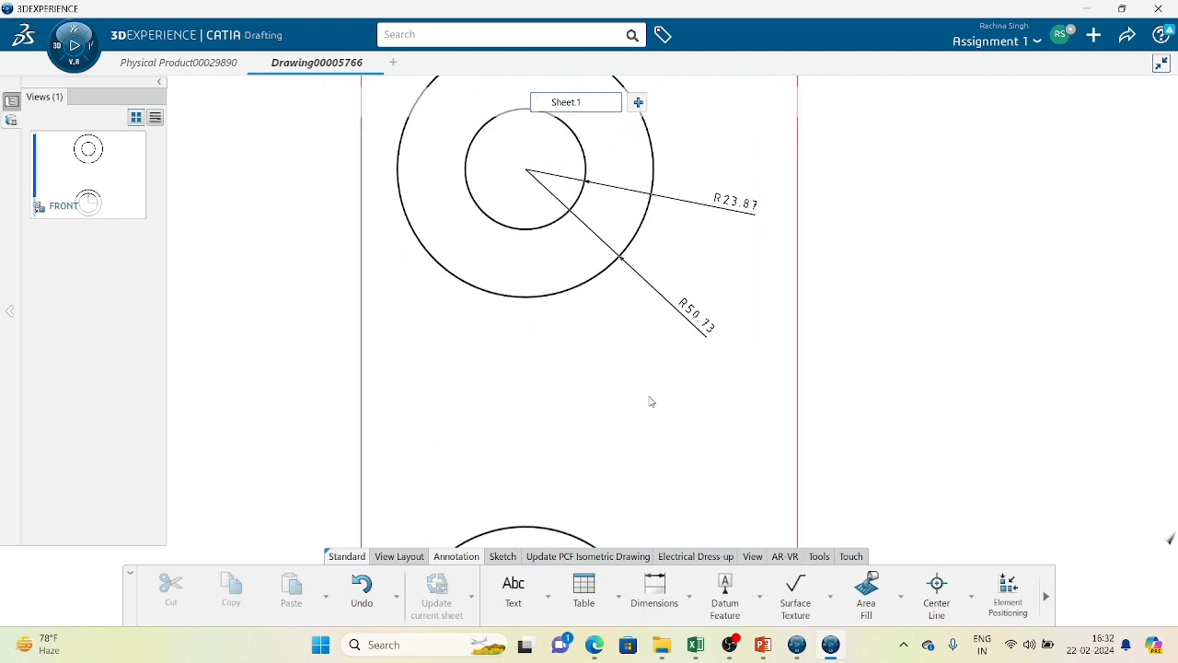
Step: Switch to the part, open the revolved stepped shaft's profile sketch and dimension the length of its bottom edge
key(ctrl+Tab)
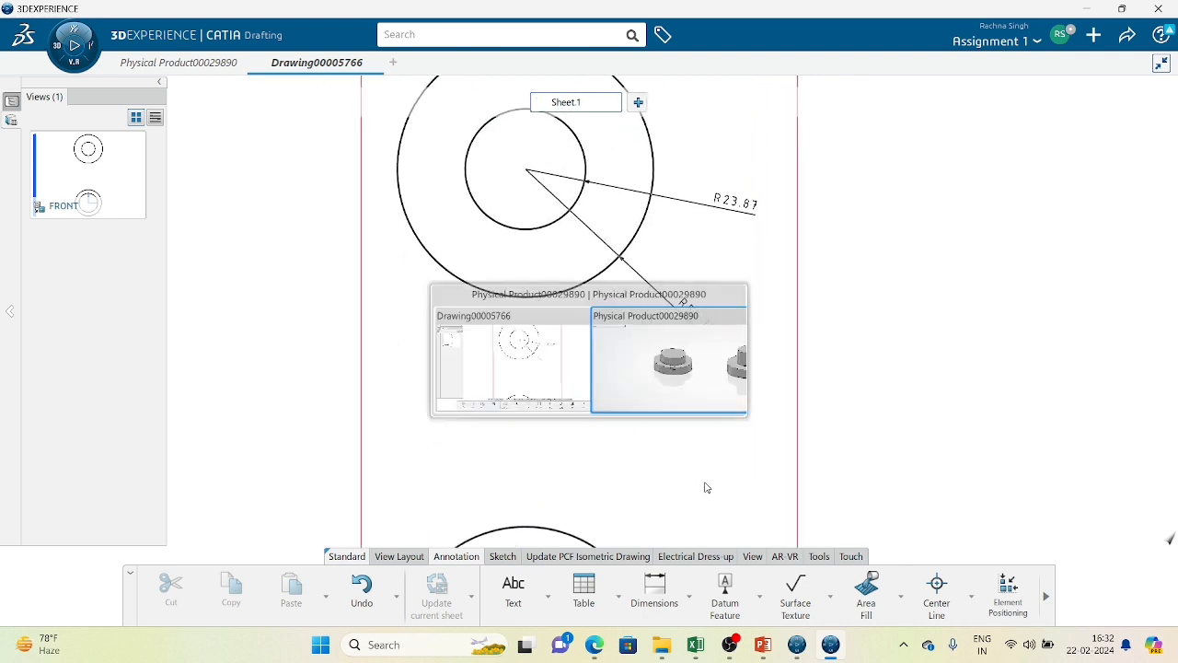
middle_drag(976, 376, 688, 397)
click(684, 398)
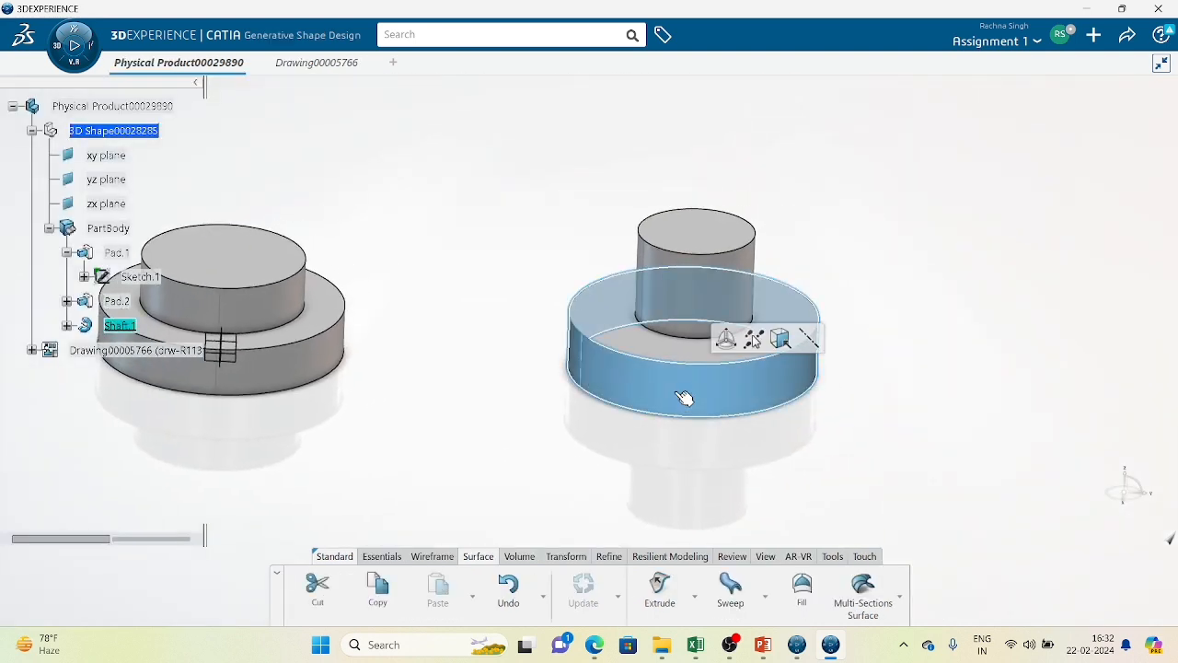
double_click(684, 398)
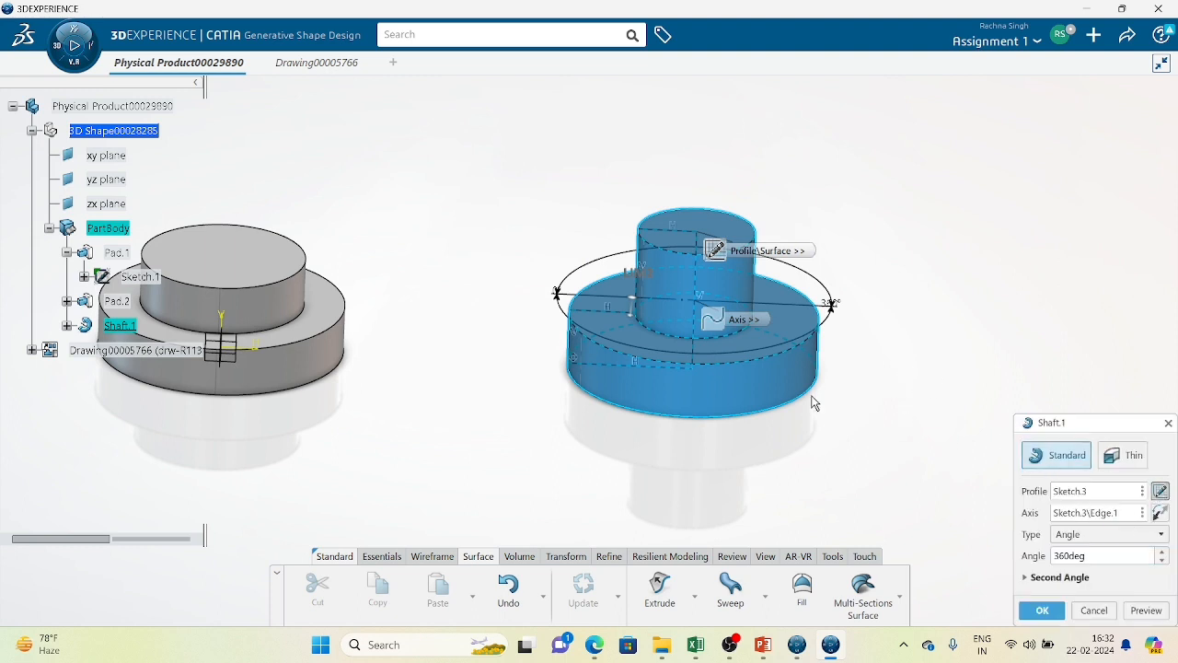
click(992, 588)
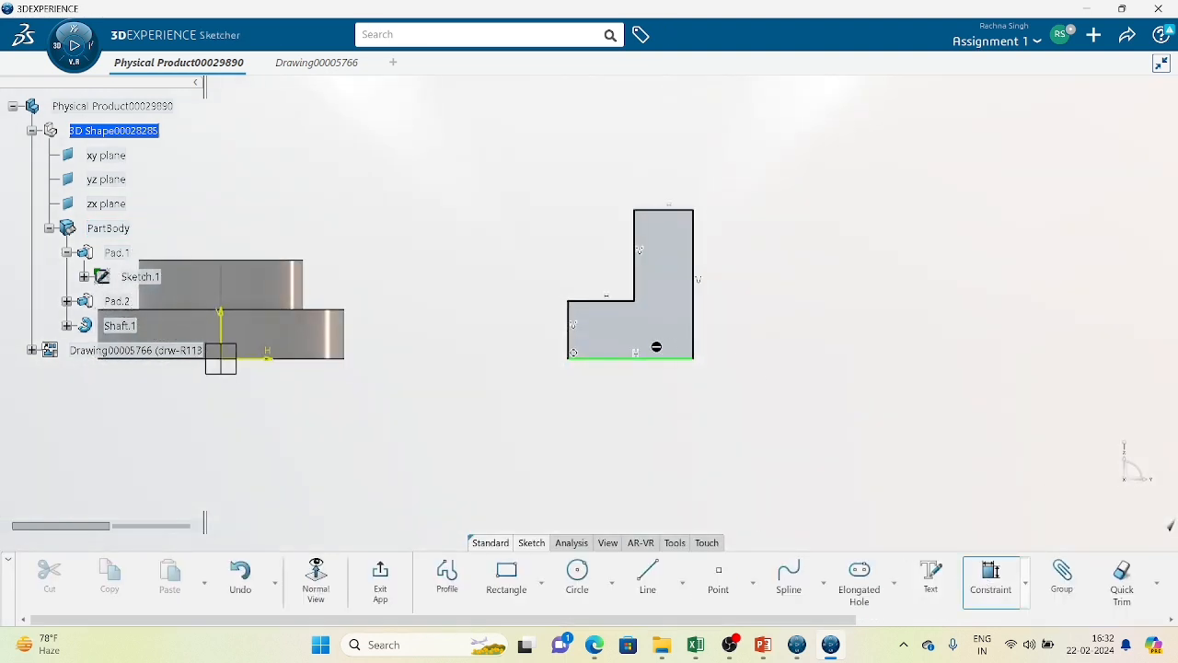
click(615, 360)
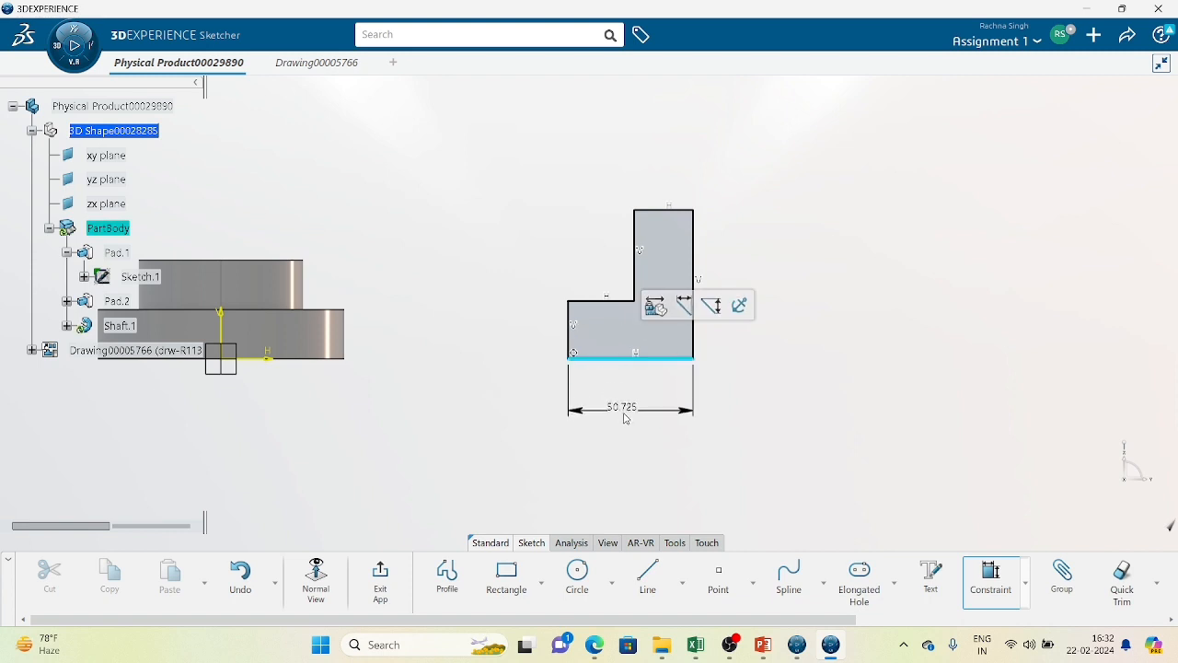
click(612, 405)
Step: Set the bottom edge's length to 50 mm, scaling the whole sketch, and apply the change to the shaft
text(50)
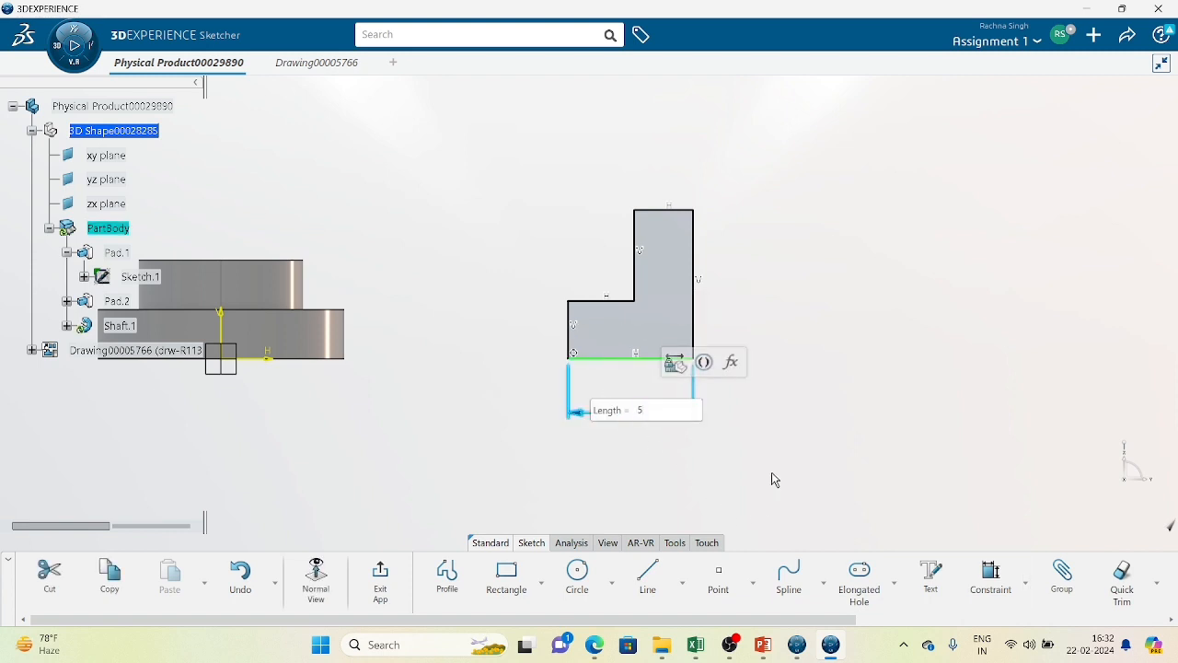
key(Return)
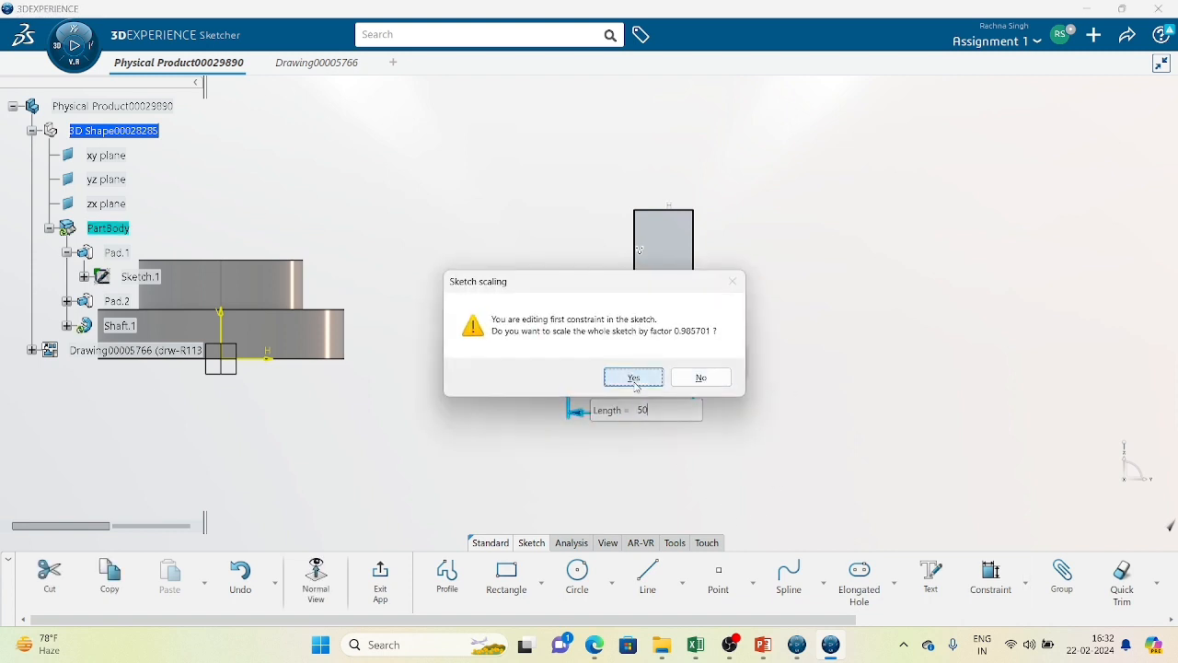
click(633, 377)
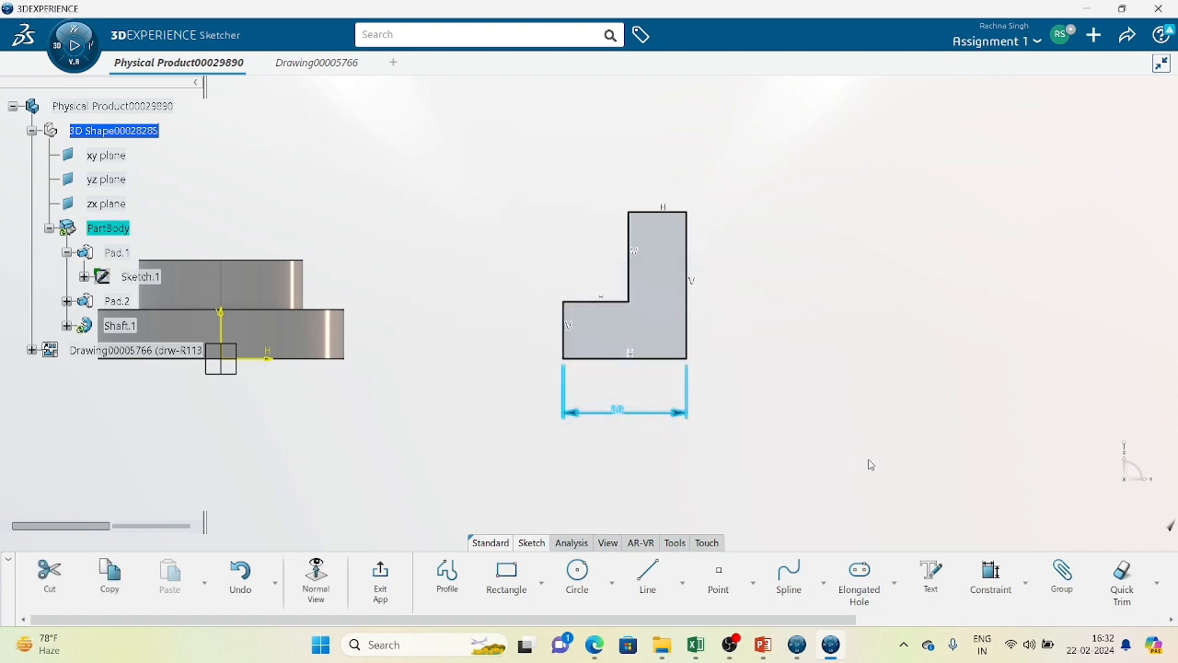
click(381, 578)
click(1044, 611)
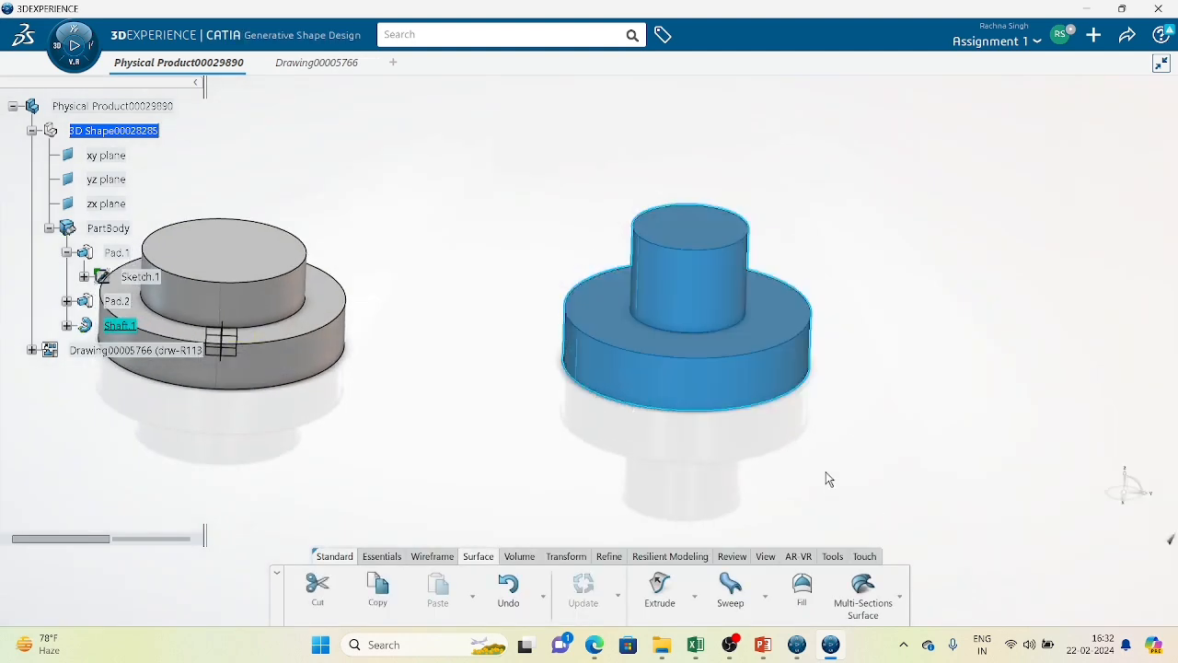
Step: Return to the drawing, update the current sheet and check the radius dimensions of both parts
key(ctrl+Tab)
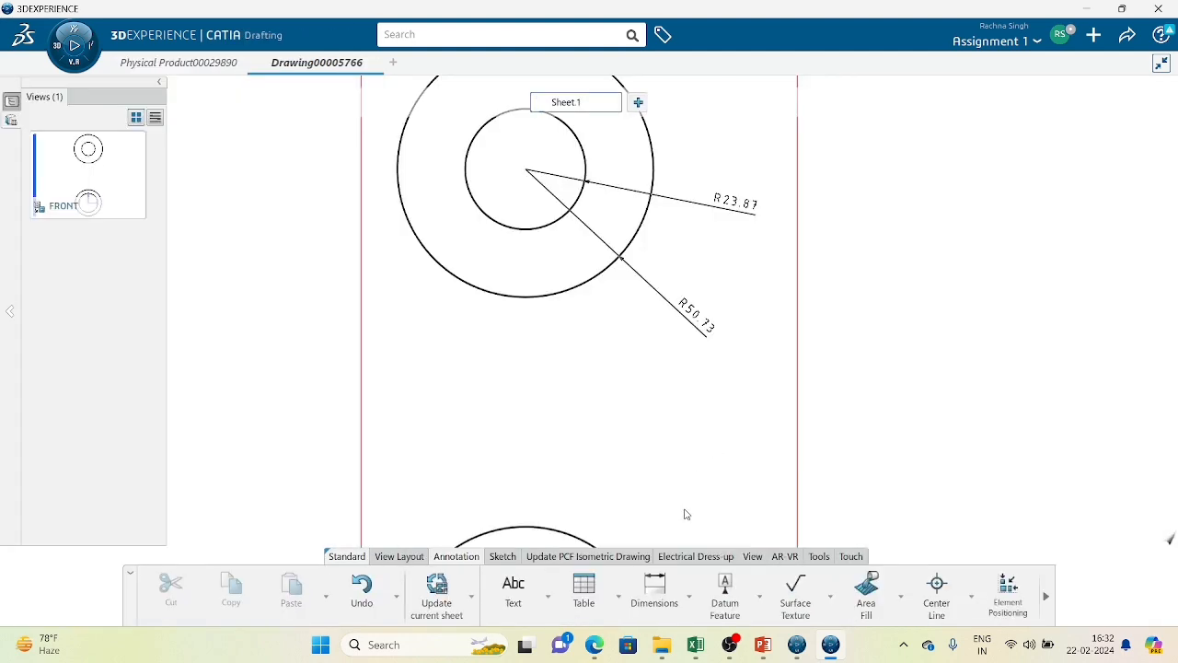
click(436, 594)
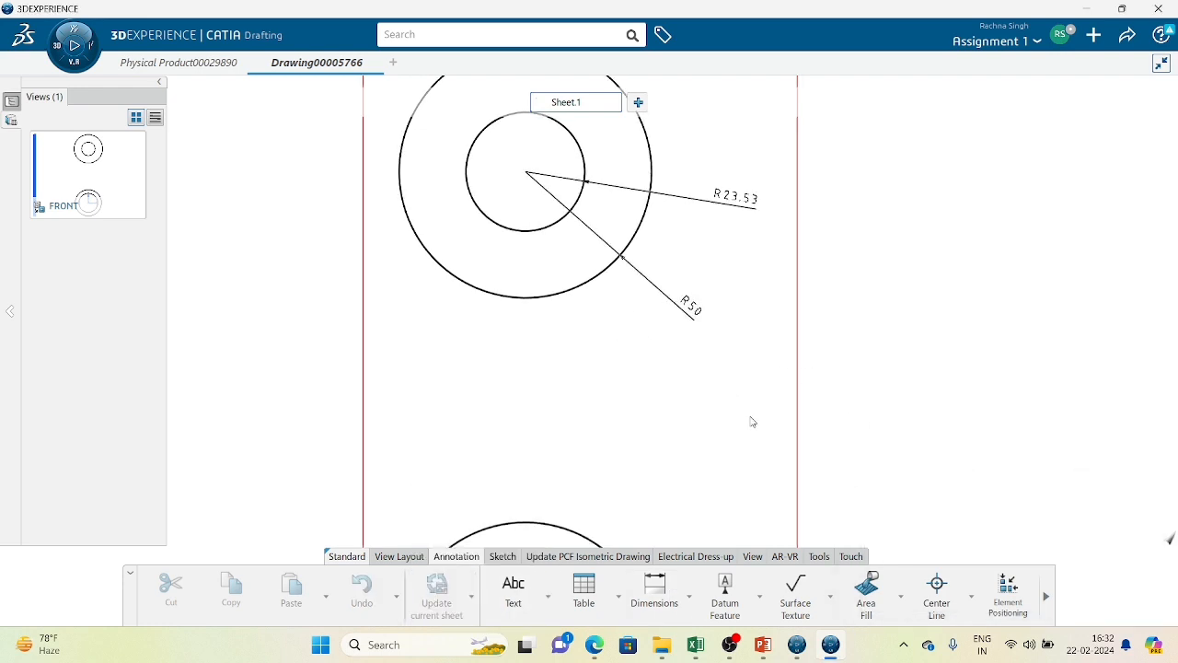
scroll(787, 304, down, 3)
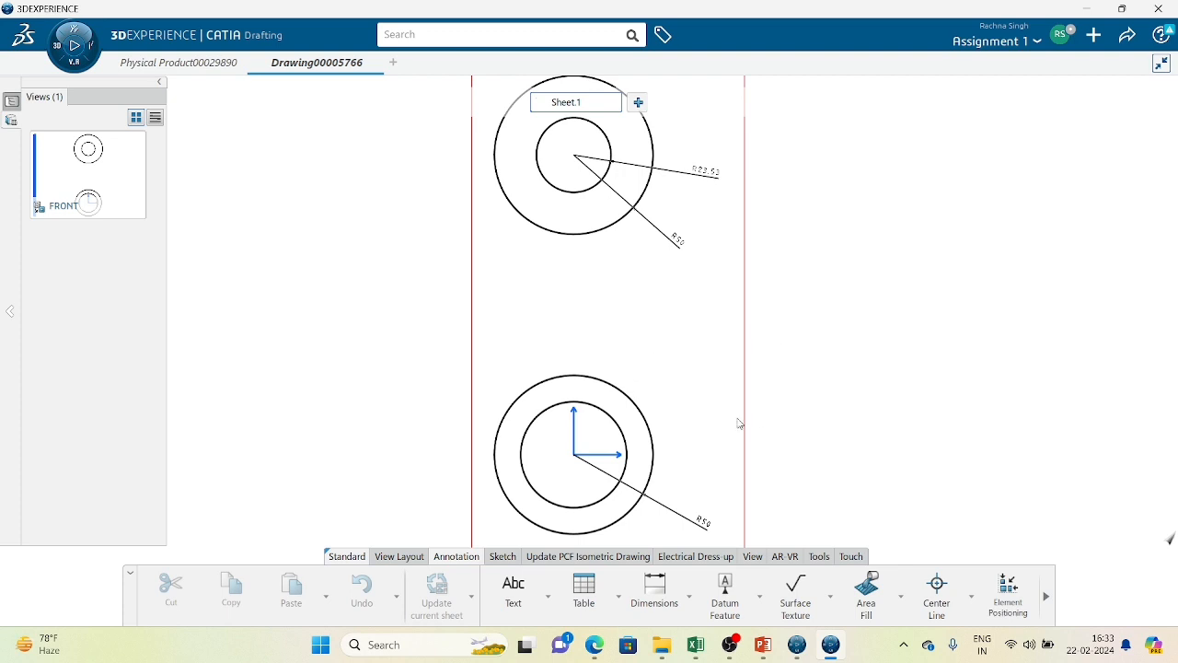
ctrl+middle_drag(748, 377, 755, 411)
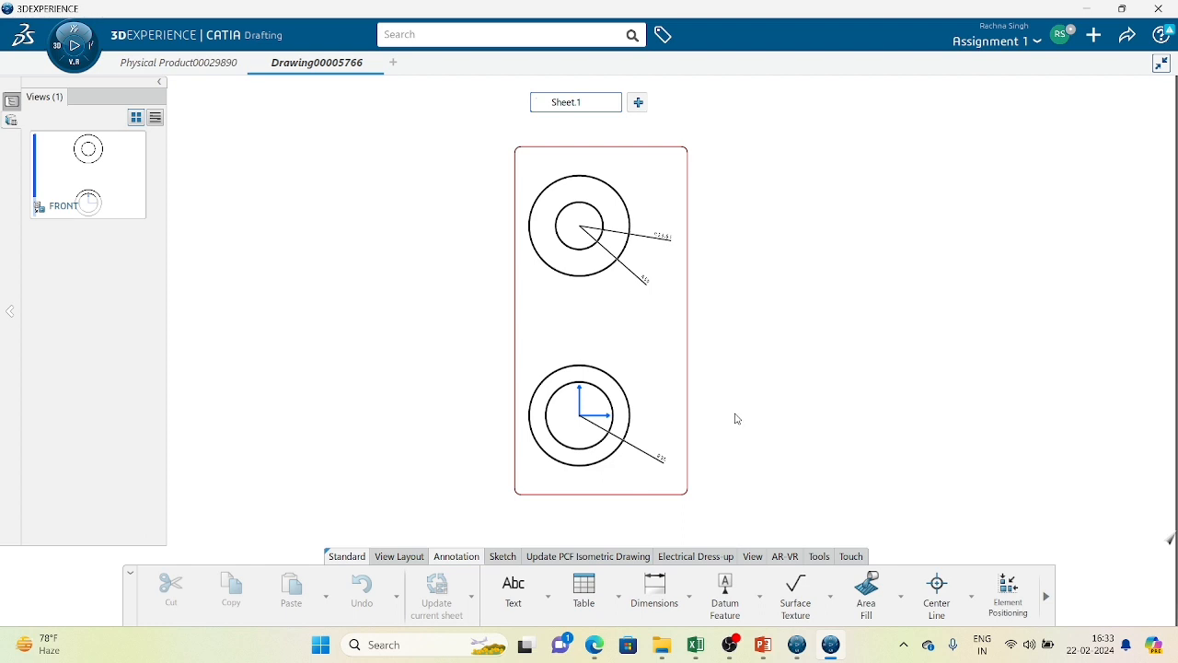
middle_drag(727, 417, 701, 378)
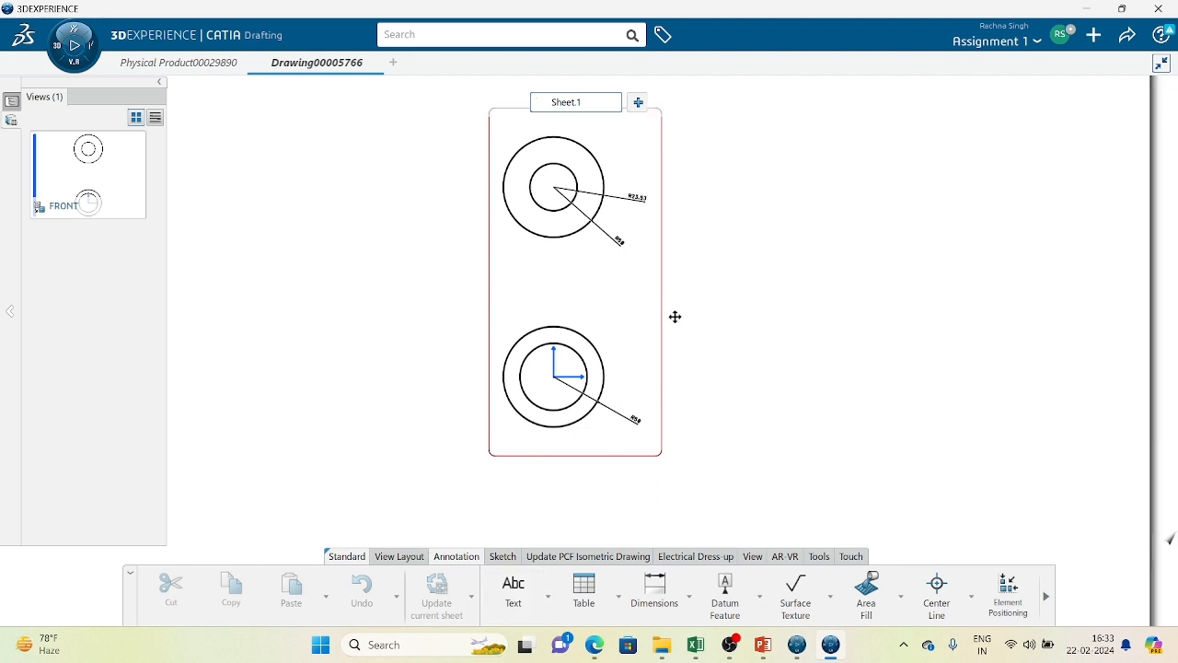
Step: Dimension the radius of the lower part's inner circle, placing the text outside the part
click(655, 590)
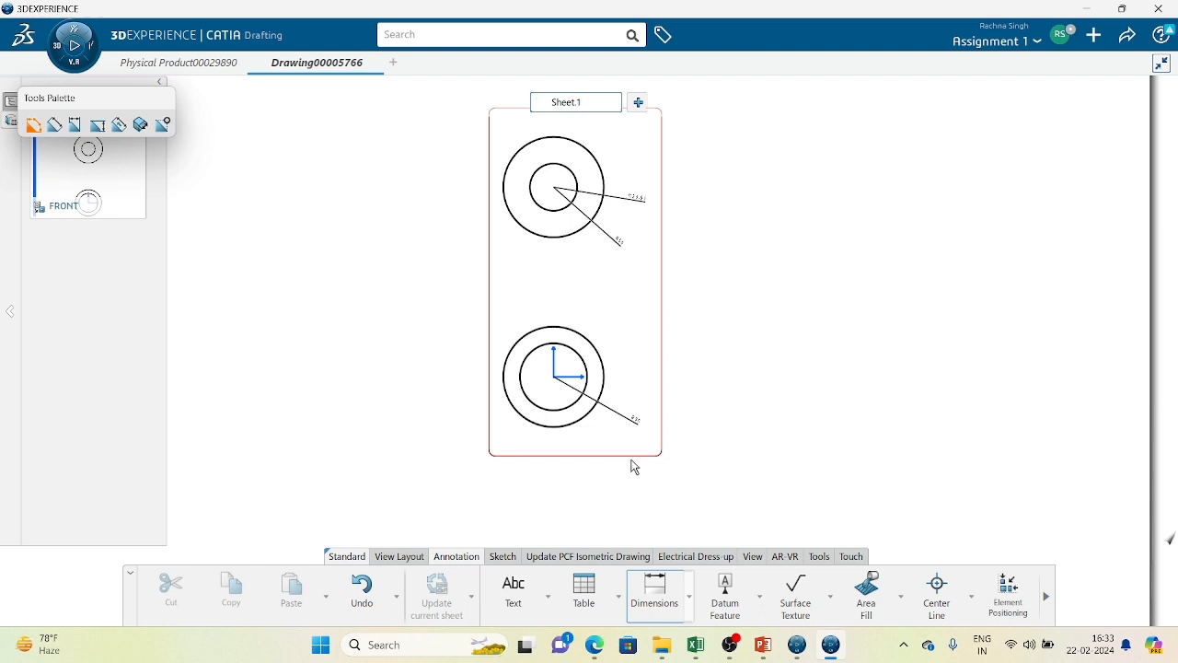
click(594, 368)
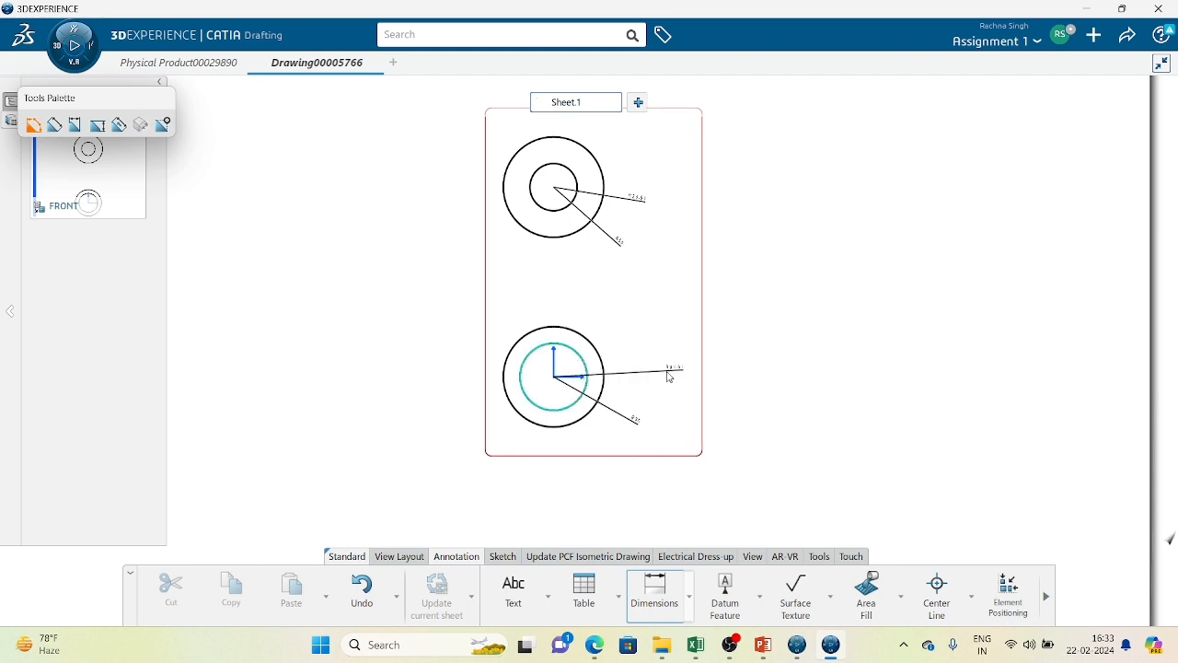
click(659, 373)
mouse_move(757, 436)
middle_down()
mouse_move(719, 491)
mouse_move(749, 436)
mouse_move(723, 221)
middle_up()
Step: Switch to the part, constrain the upper pad's sketch circle to a 50 mm diameter and apply the change to the pad
key(ctrl+Tab)
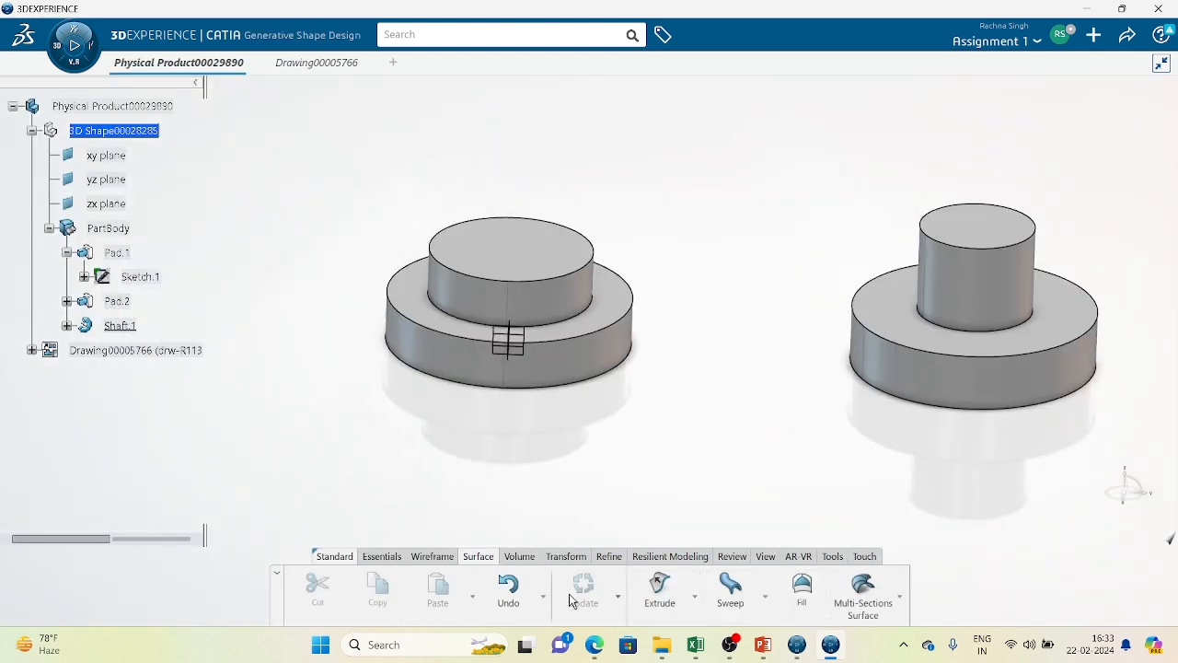
click(511, 299)
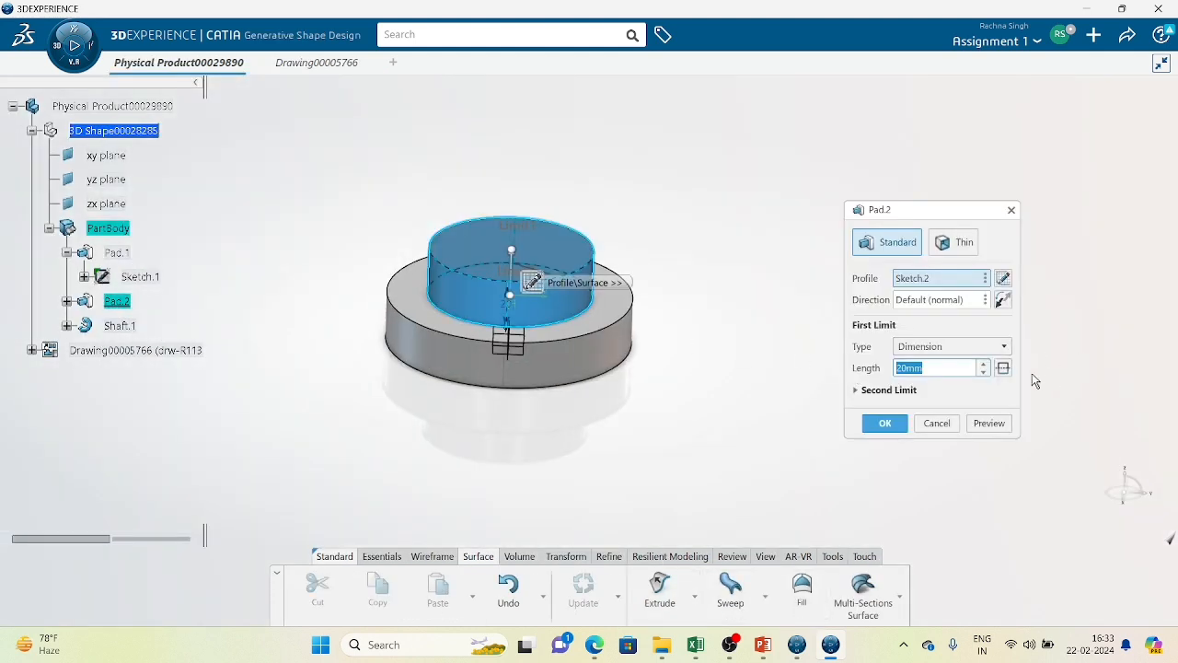
click(1002, 280)
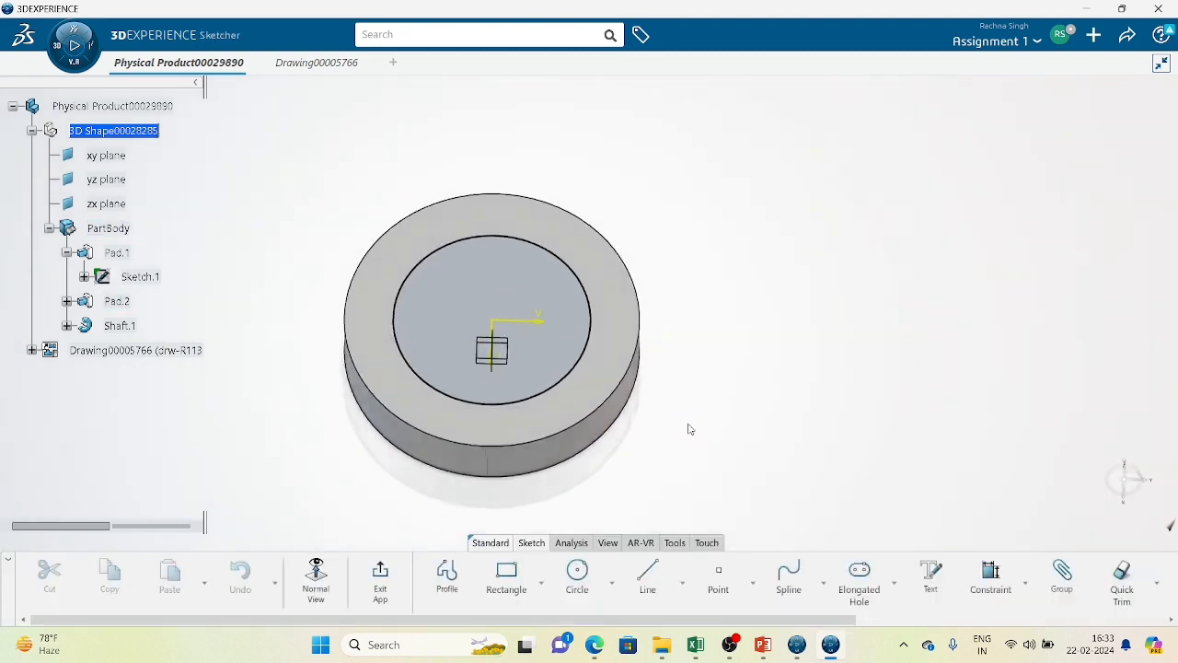
click(981, 578)
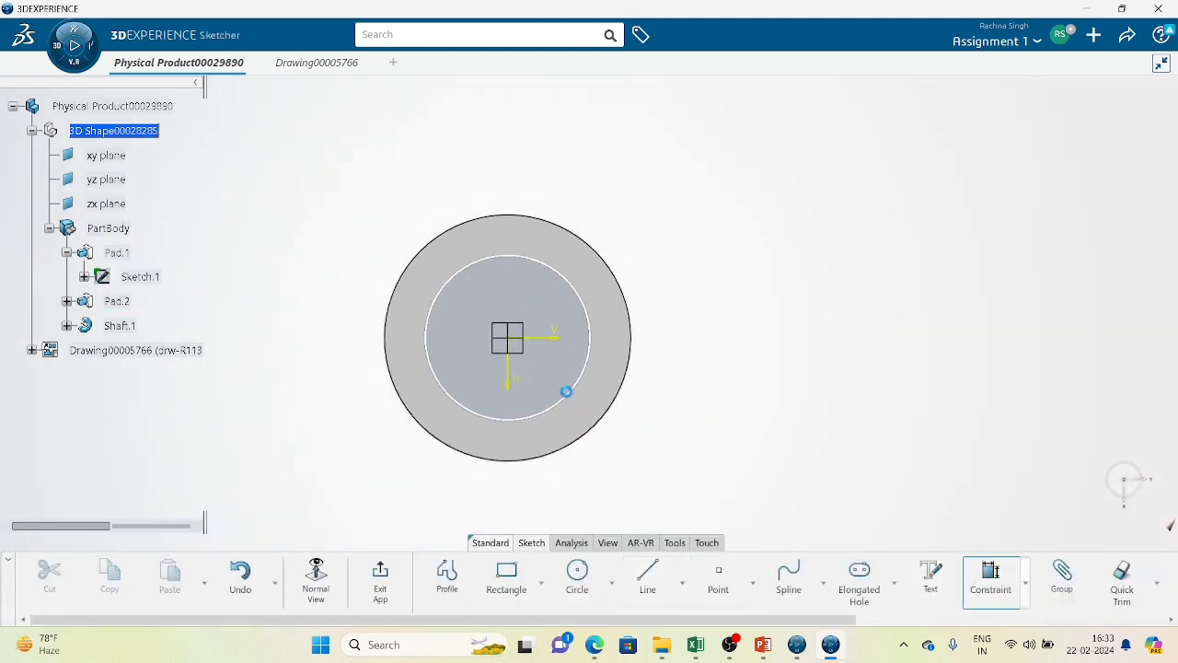
click(571, 385)
click(708, 408)
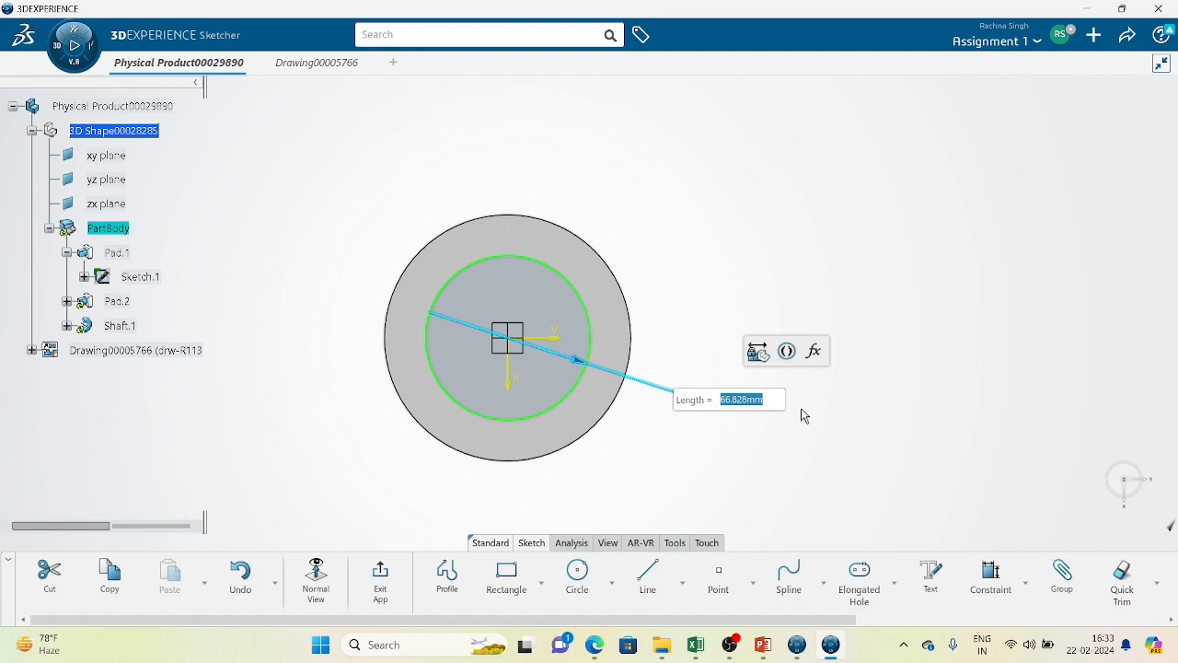
text(50)
key(Return)
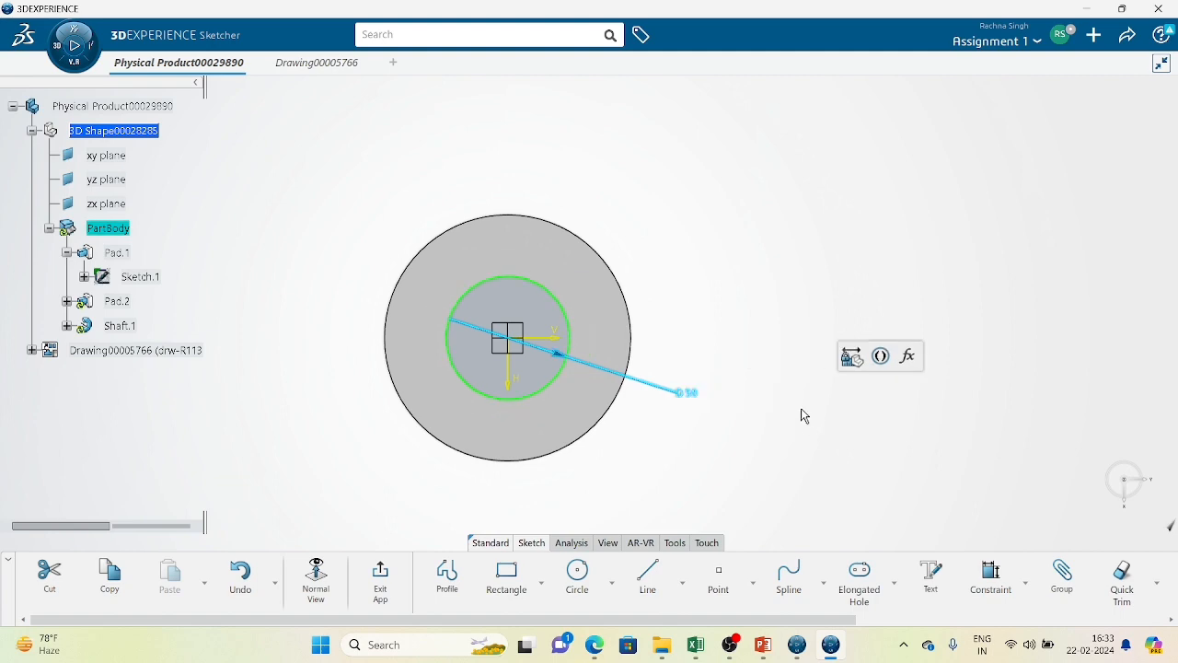
click(387, 582)
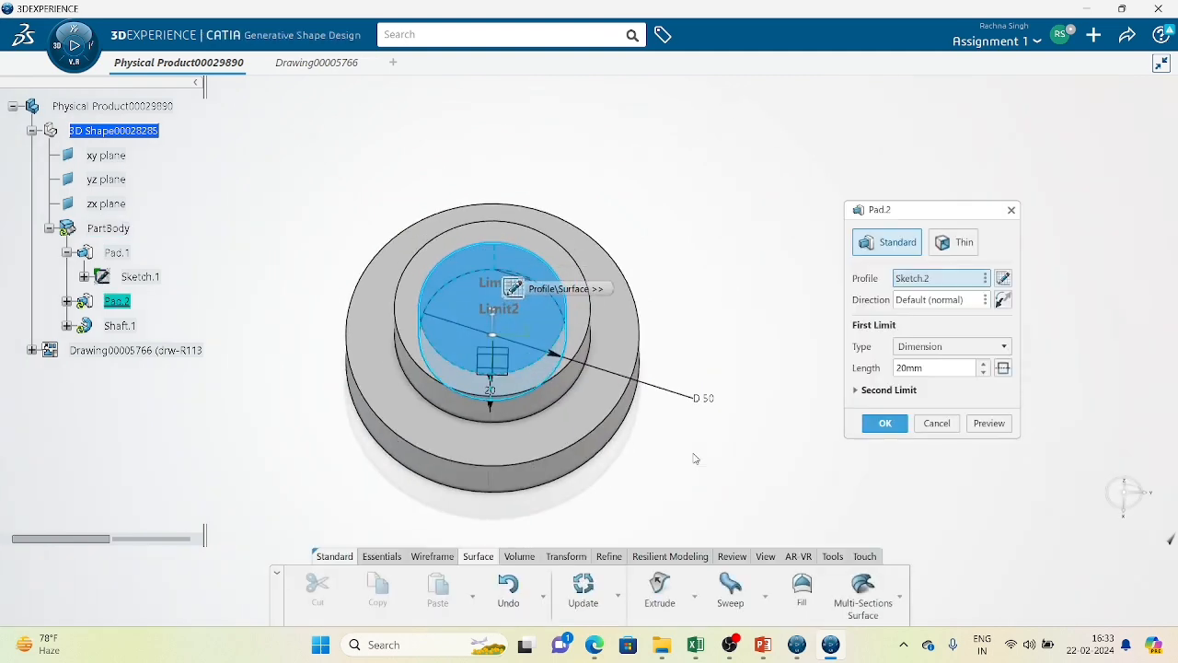
click(889, 425)
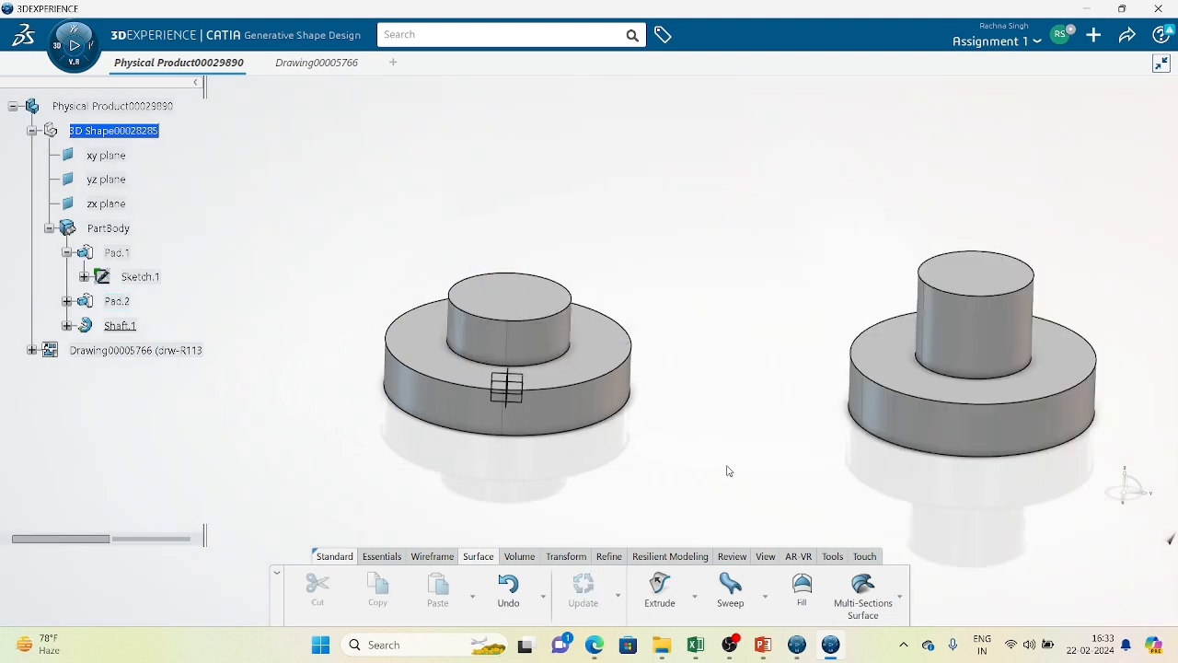
Step: Return to the drawing and update the current sheet
key(ctrl+Tab)
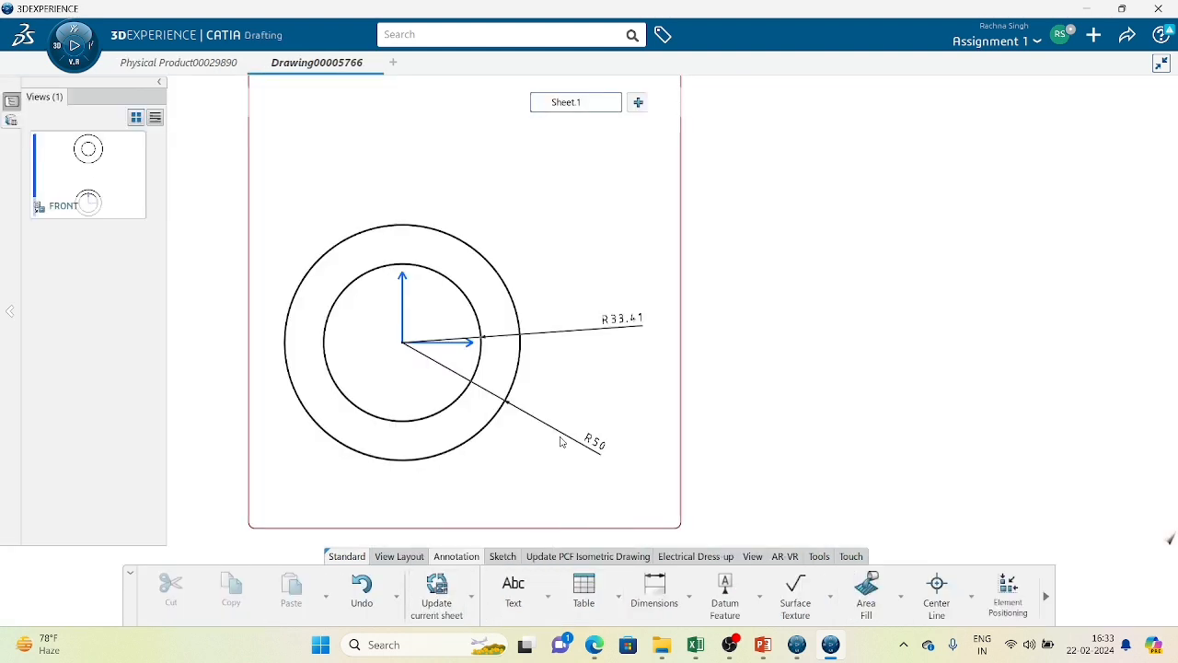
click(437, 585)
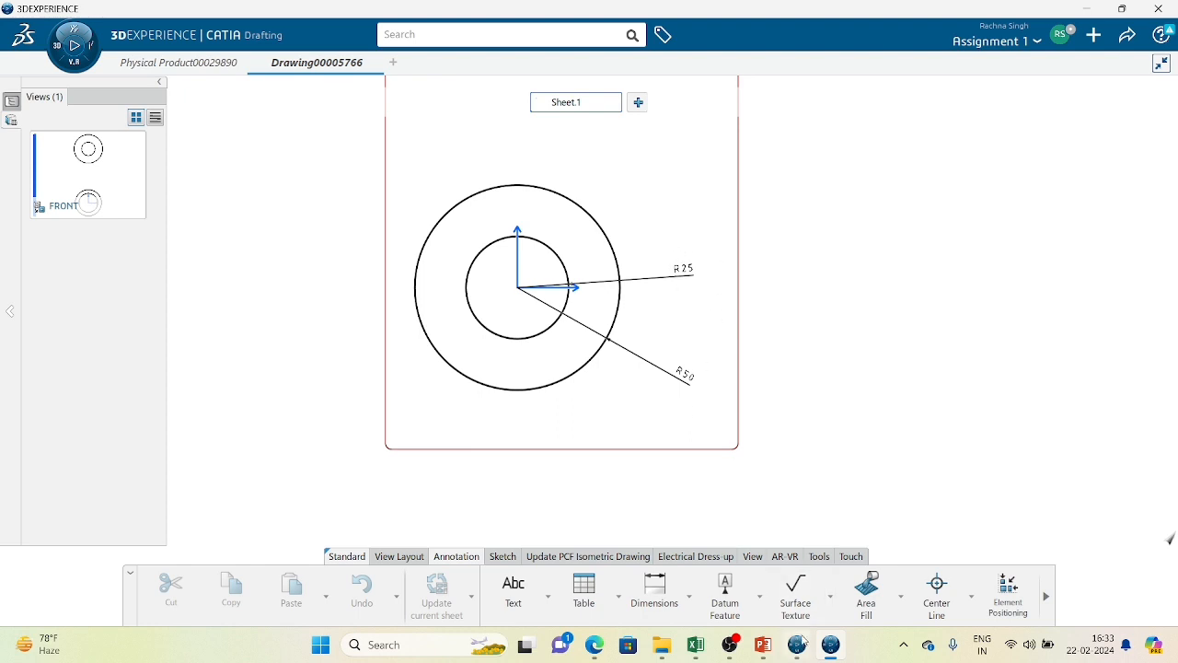
Step: Switch to PowerPoint to read the CATIA Feature slide, and return to CATIA to examine the drawing and both stepped parts
click(763, 644)
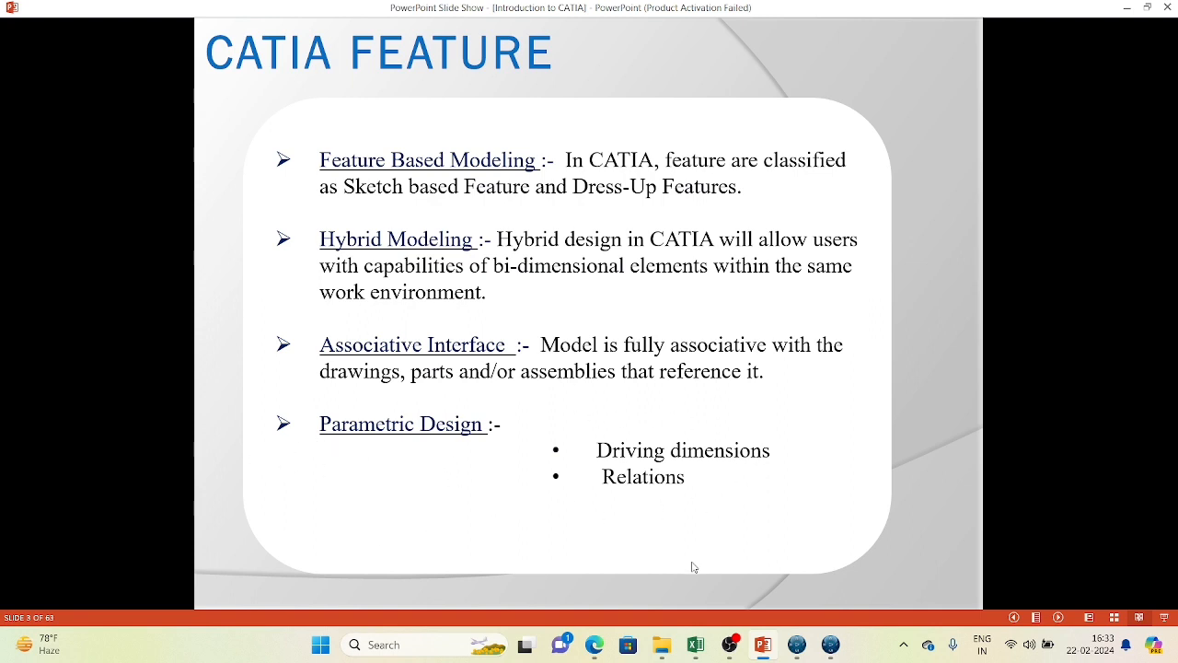
click(839, 646)
scroll(540, 360, down, 2)
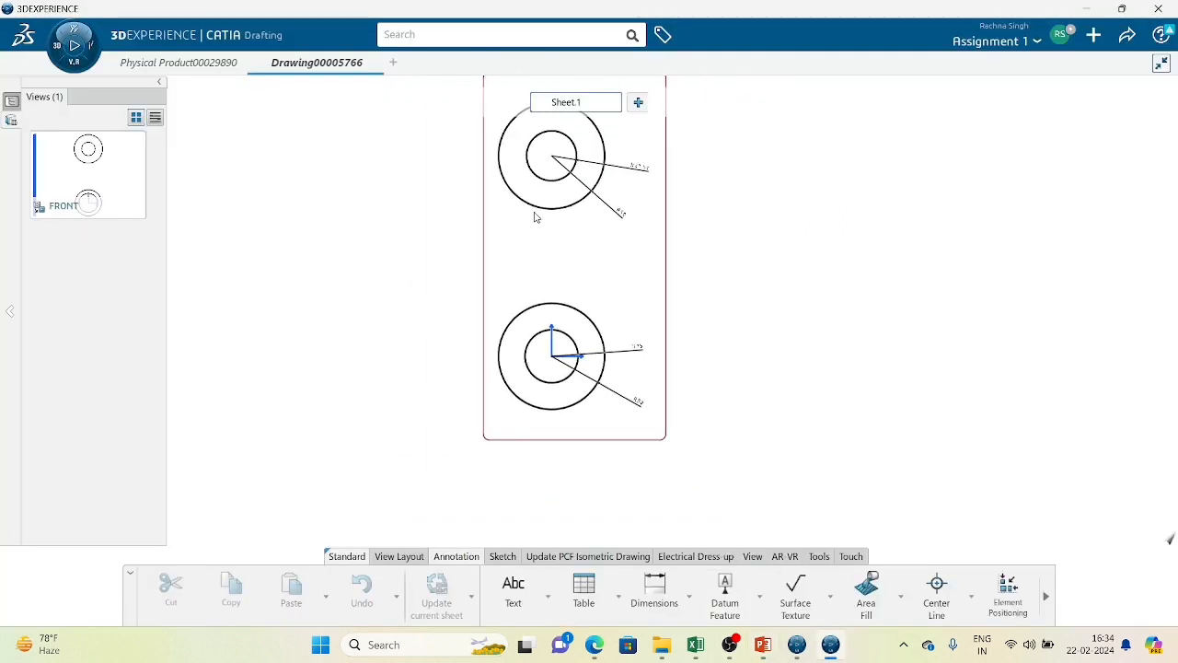
scroll(552, 340, down, 2)
key(ctrl+Tab)
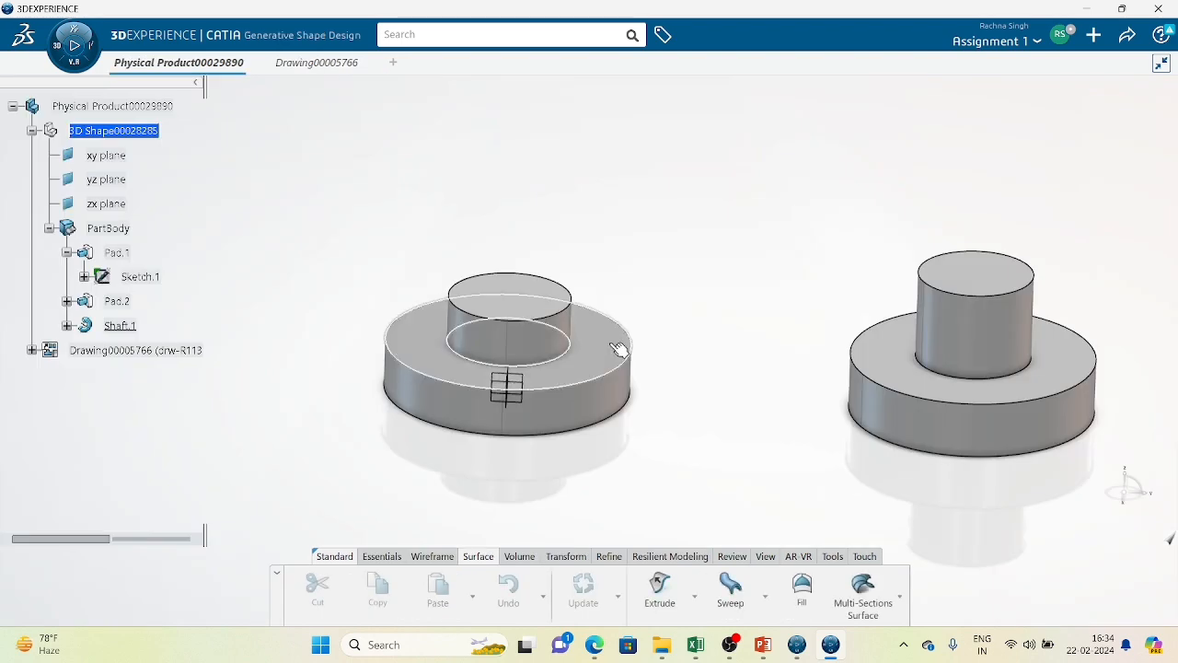
middle_drag(874, 447, 723, 366)
scroll(607, 350, down, 2)
middle_drag(554, 359, 577, 387)
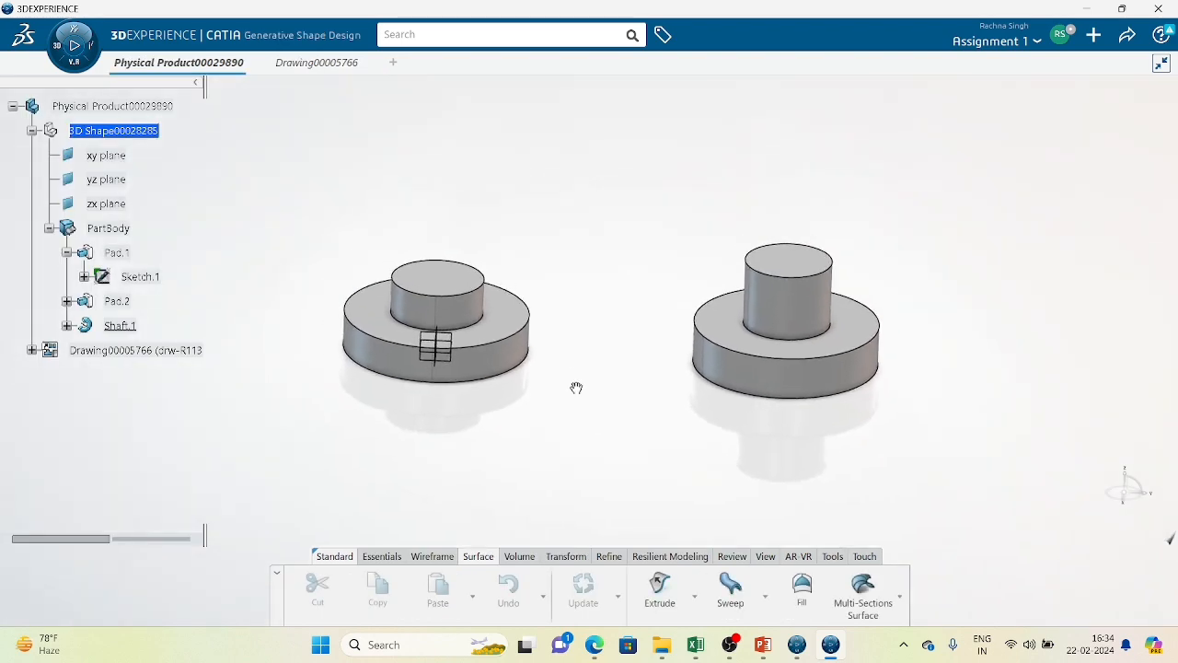
Step: Read the Parametric Design points on the PowerPoint slide and return to CATIA to inspect the two stepped parts
click(763, 647)
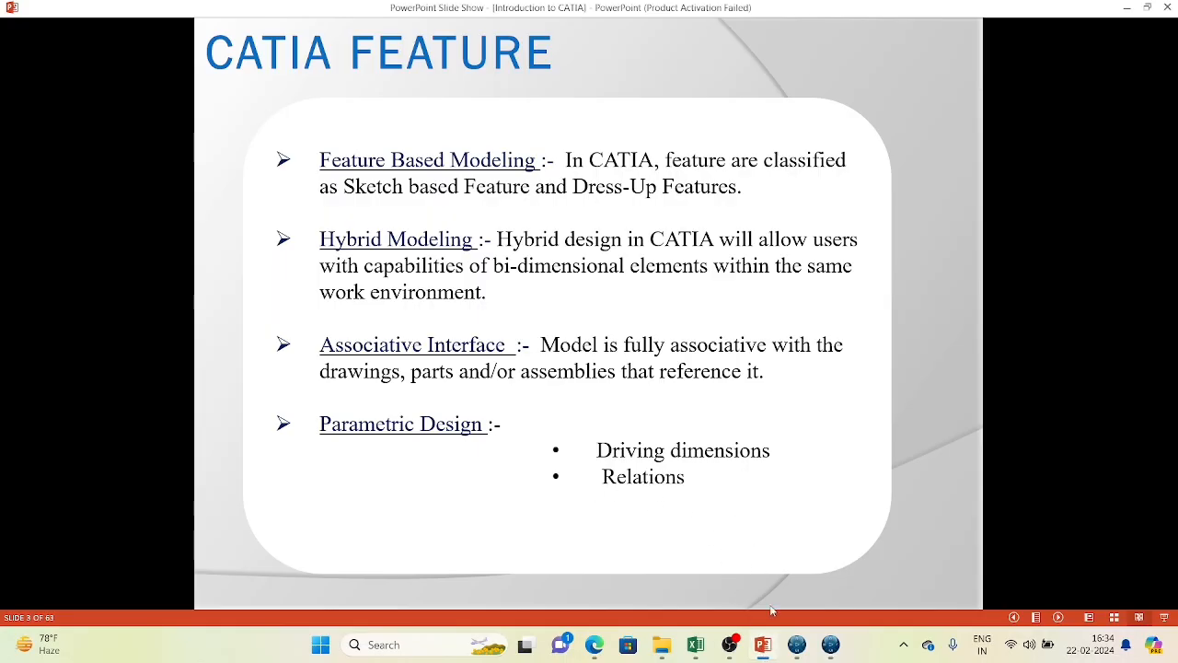
click(836, 652)
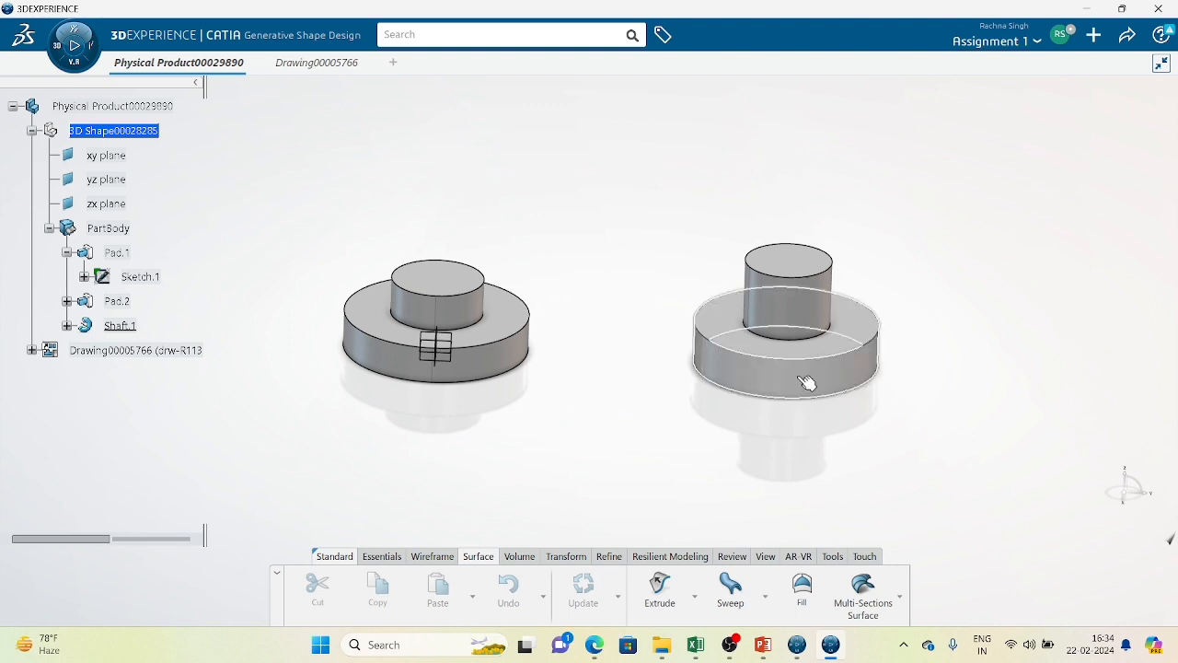
middle_drag(644, 426, 663, 403)
scroll(663, 405, up, 2)
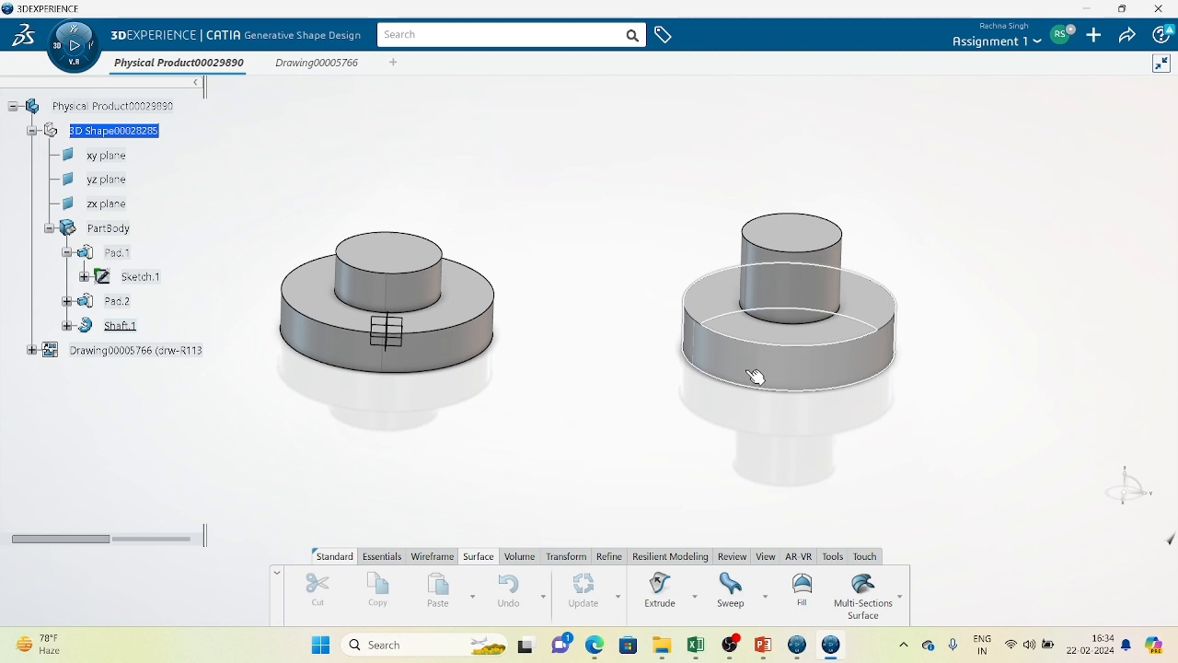
scroll(713, 368, up, 3)
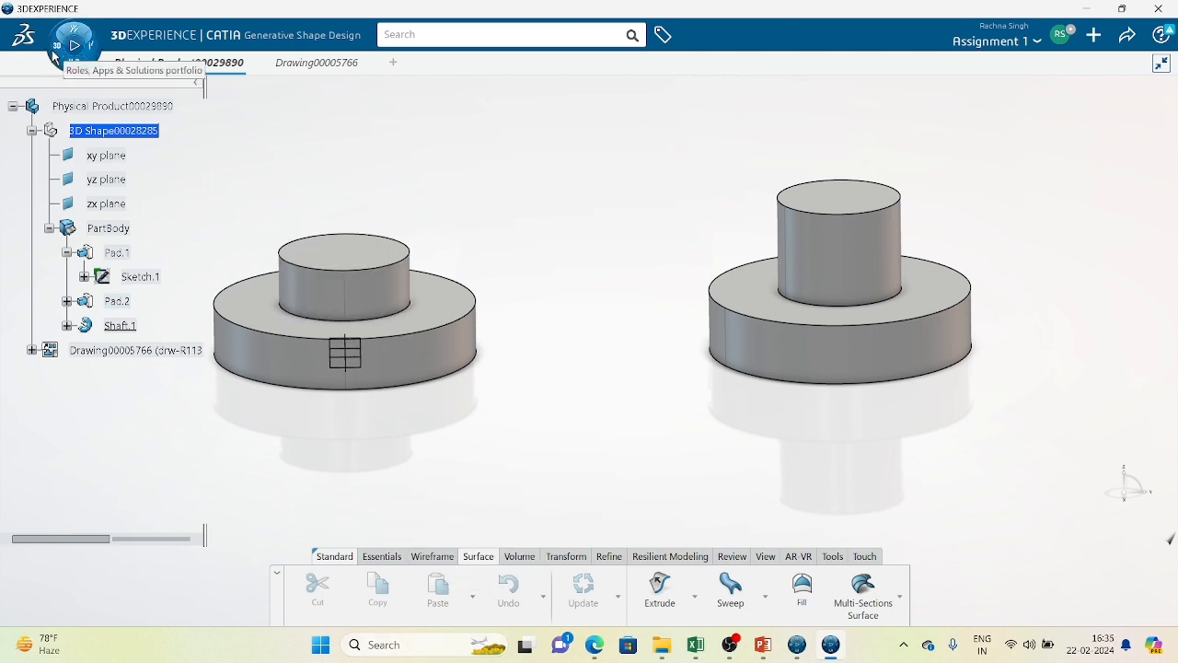
middle_drag(823, 439, 800, 469)
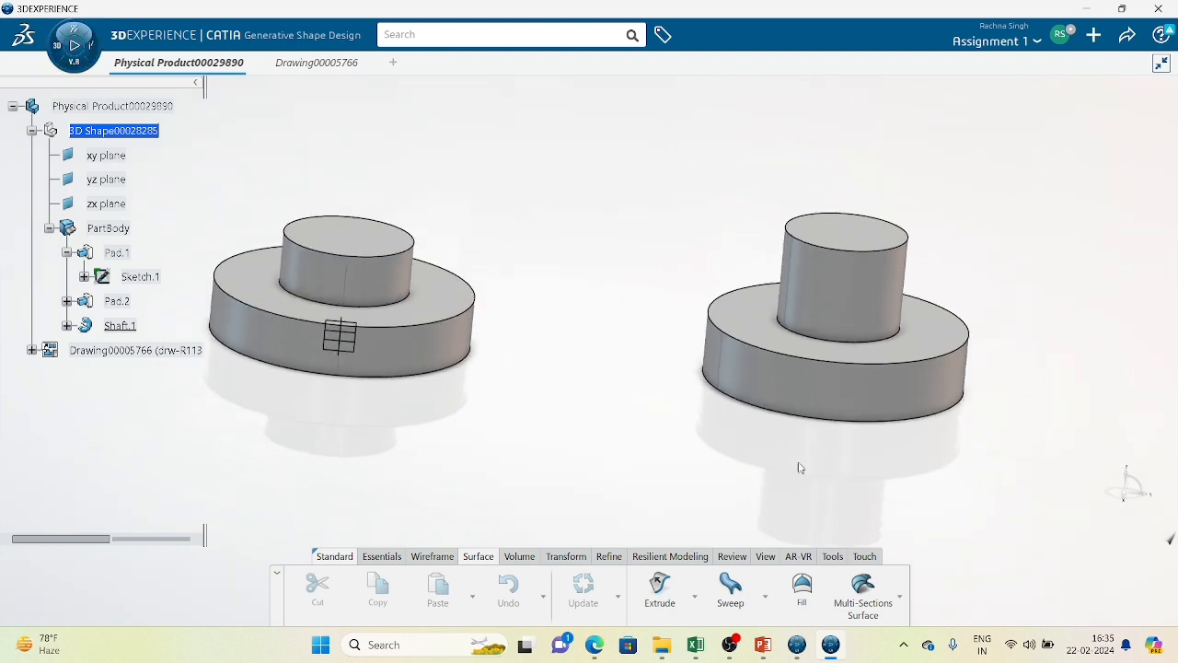
middle_drag(668, 421, 828, 359)
middle_drag(645, 304, 579, 319)
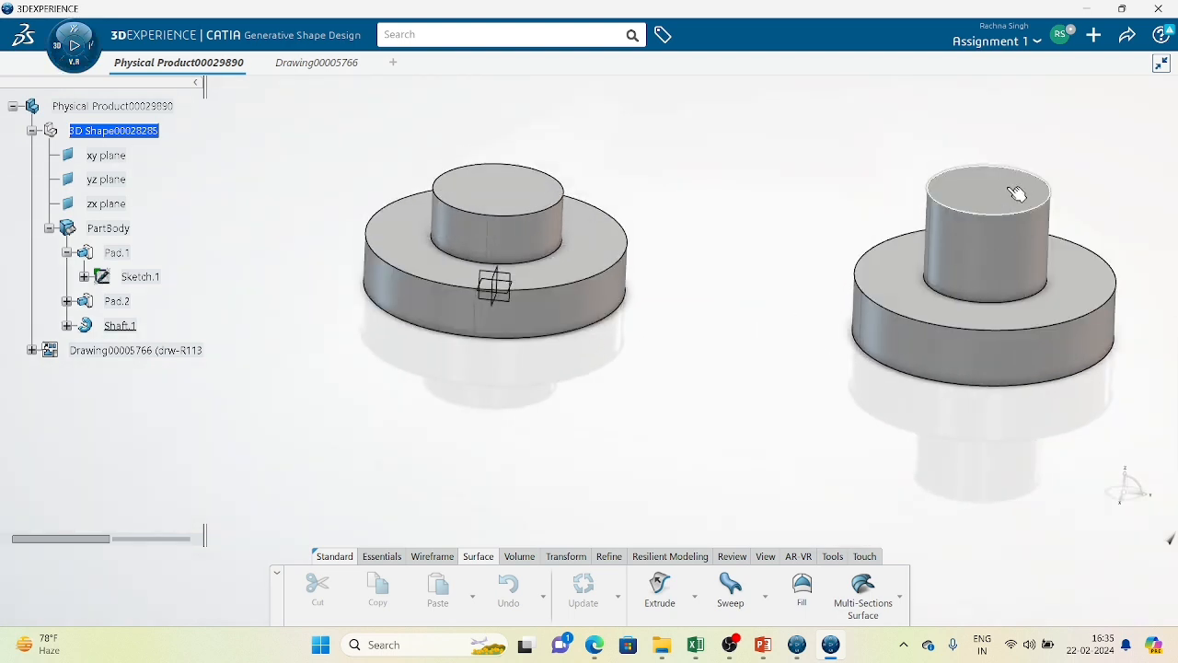
Step: Open the revolved shaft's profile sketch and make its top edge coincident with the top of the padded part's upper cylinder
click(983, 288)
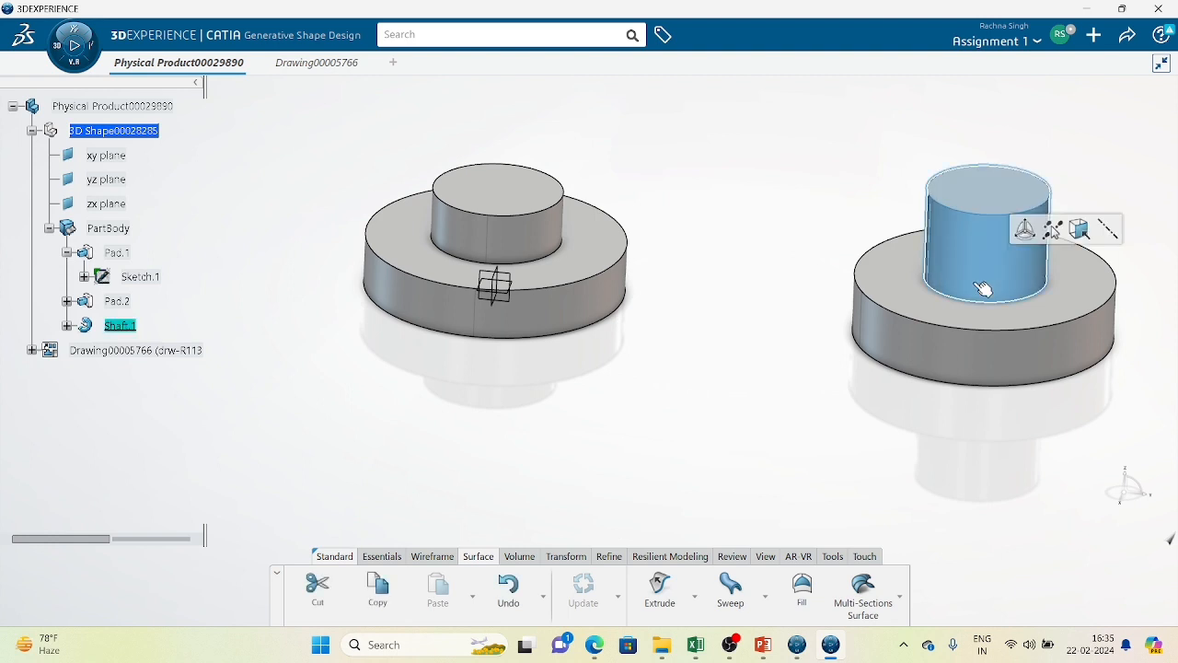
double_click(983, 288)
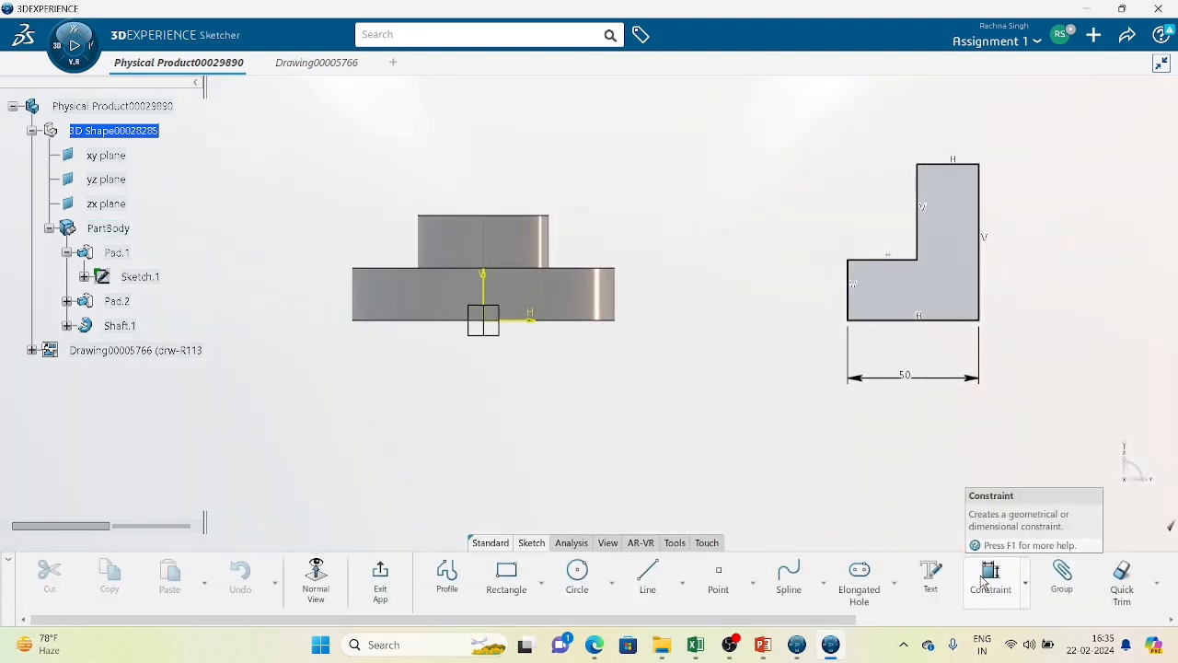
click(983, 580)
click(953, 164)
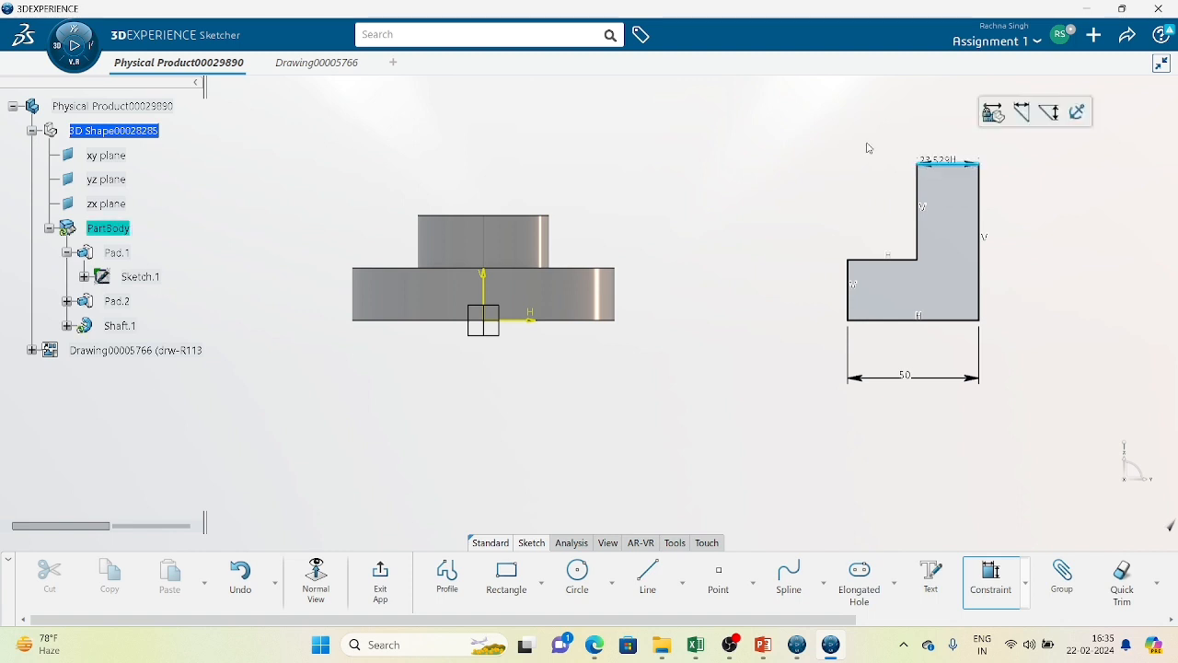
click(516, 217)
right_click(806, 198)
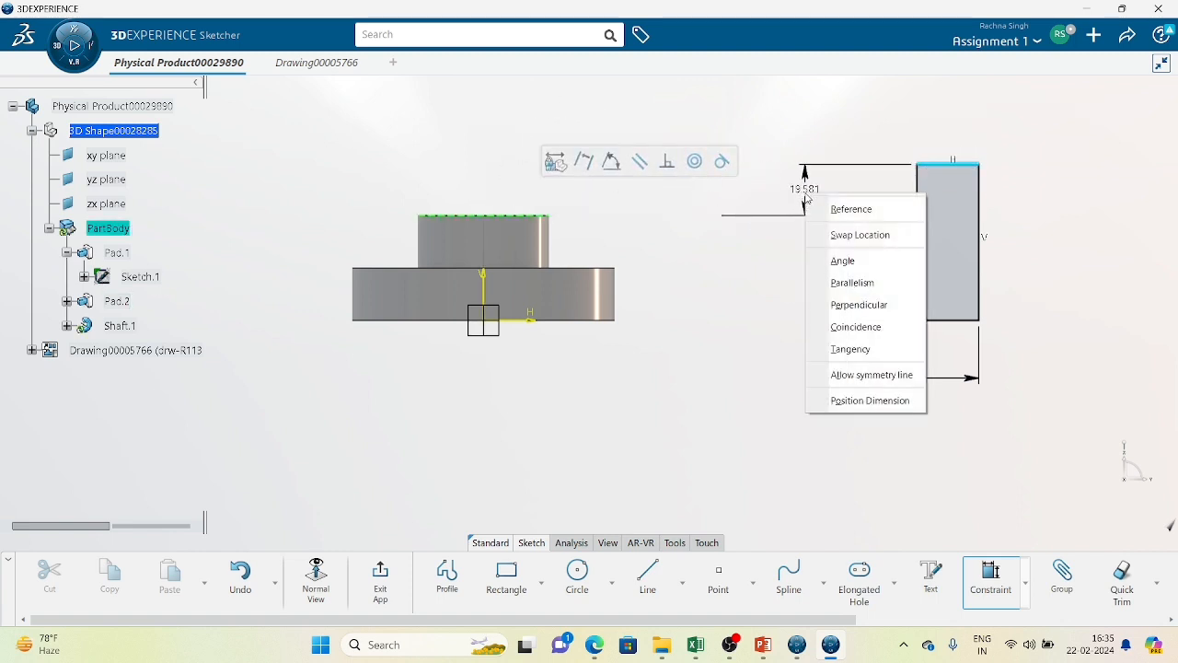
click(856, 327)
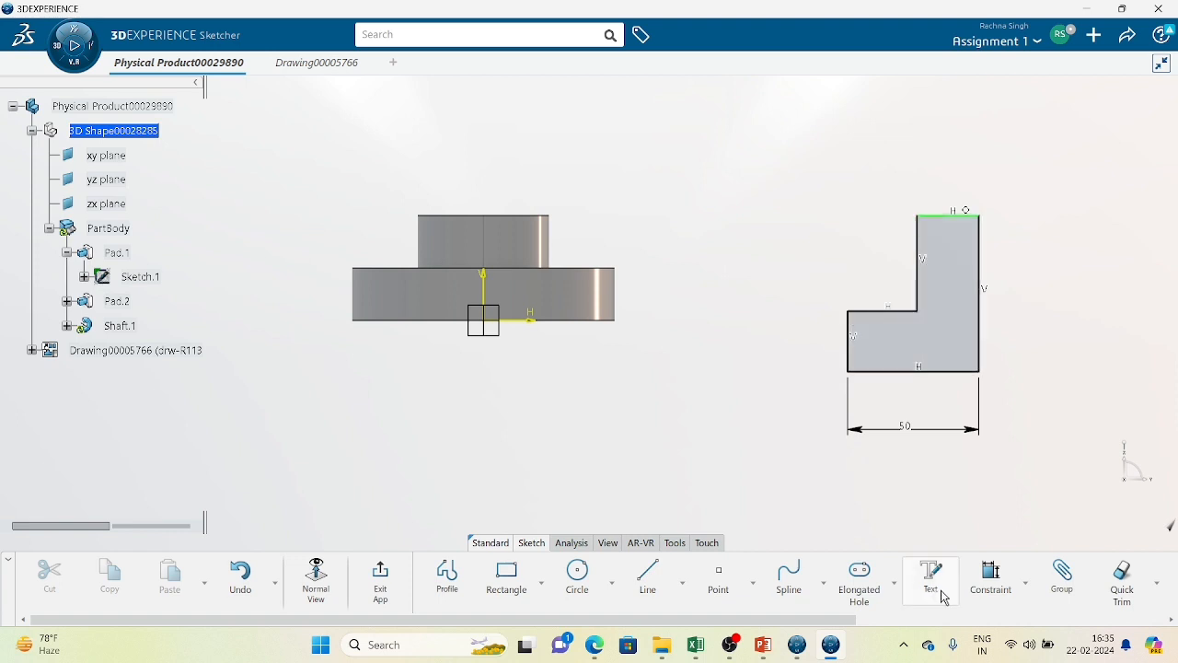
Step: Make the shaft profile's step edge coincident with the top face of the padded part's base and apply the change to the shaft
click(1000, 579)
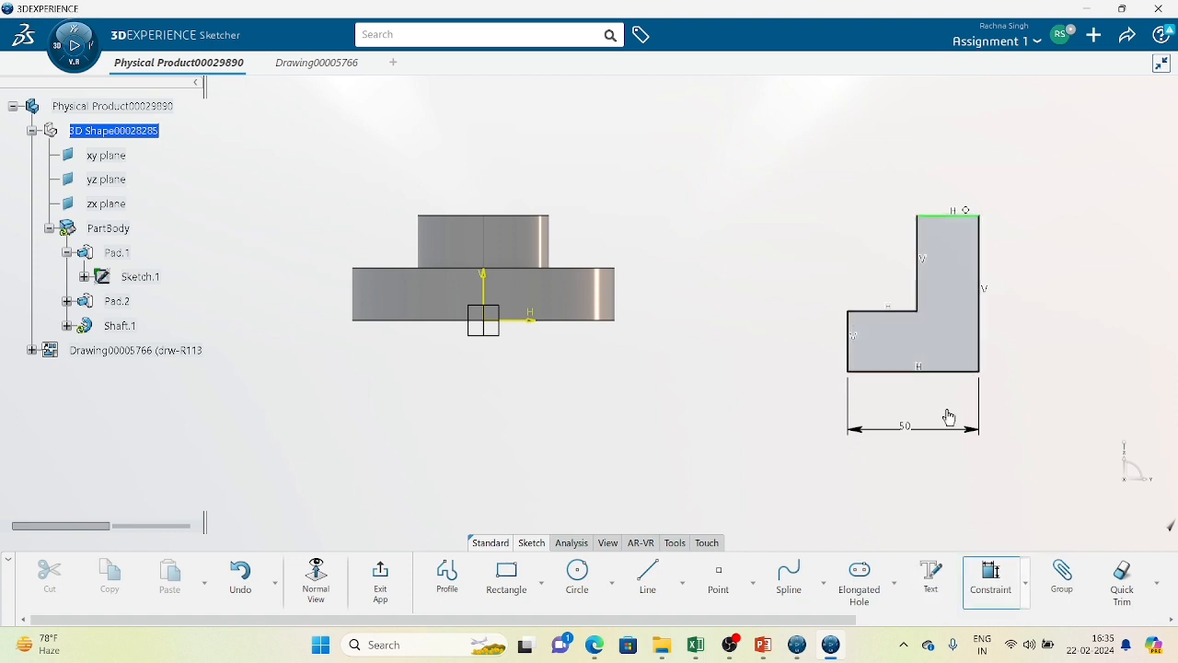
click(888, 313)
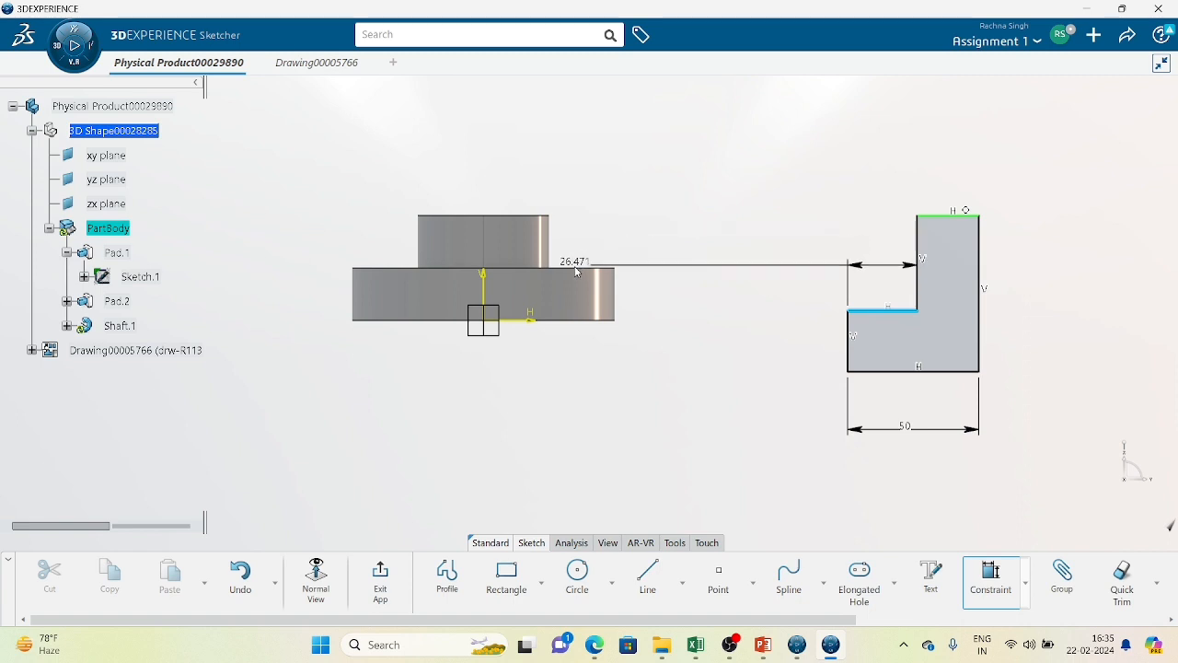
middle_drag(575, 233, 545, 307)
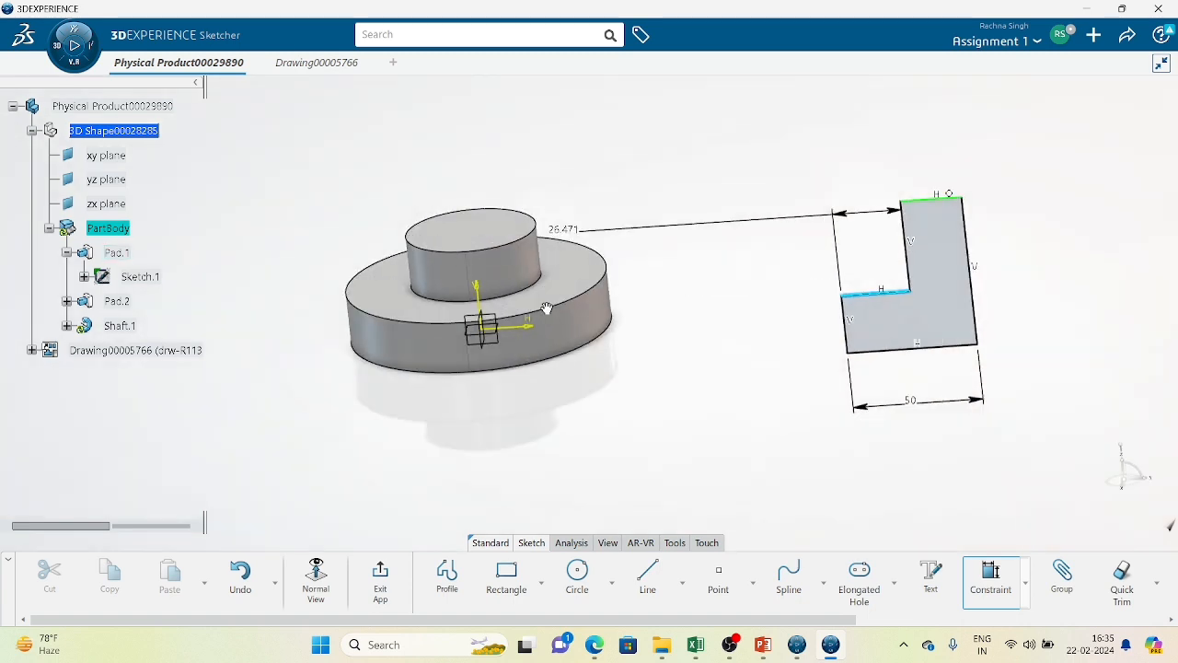
click(588, 281)
right_click(726, 263)
click(783, 387)
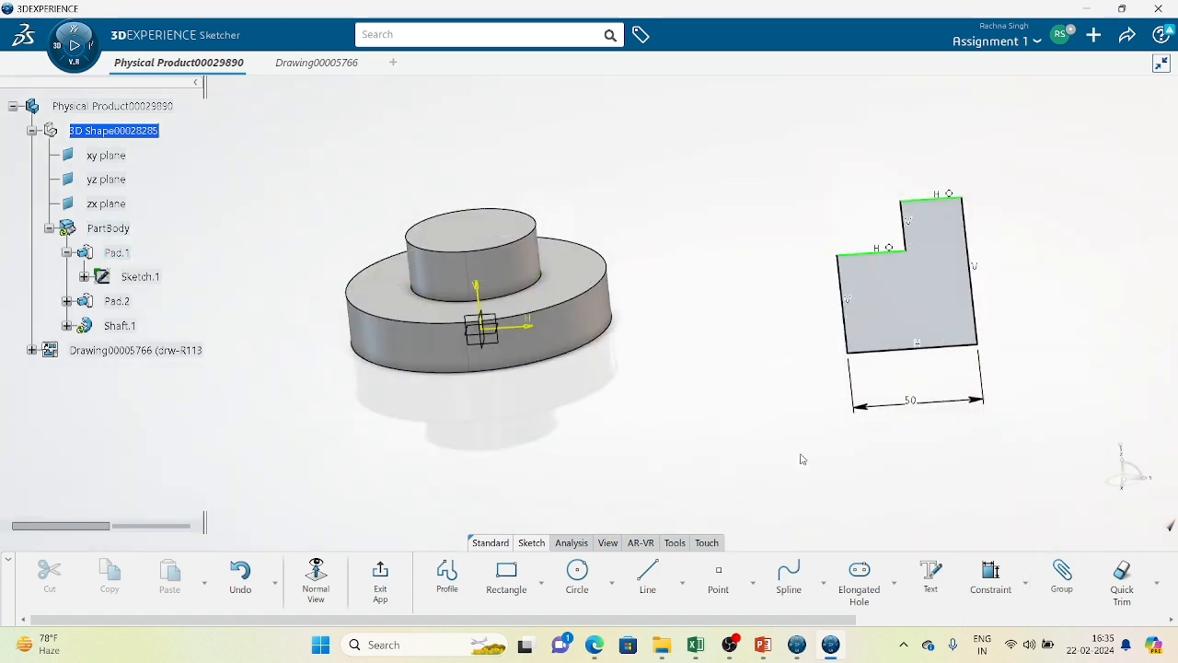
middle_drag(601, 453, 607, 413)
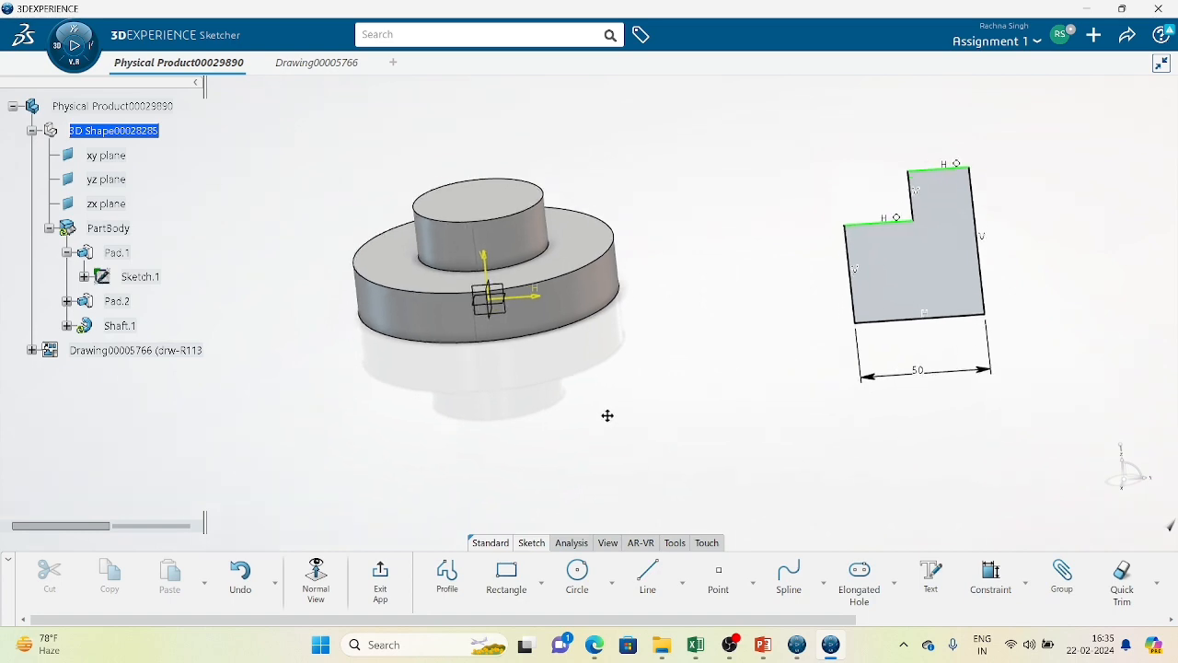
click(377, 575)
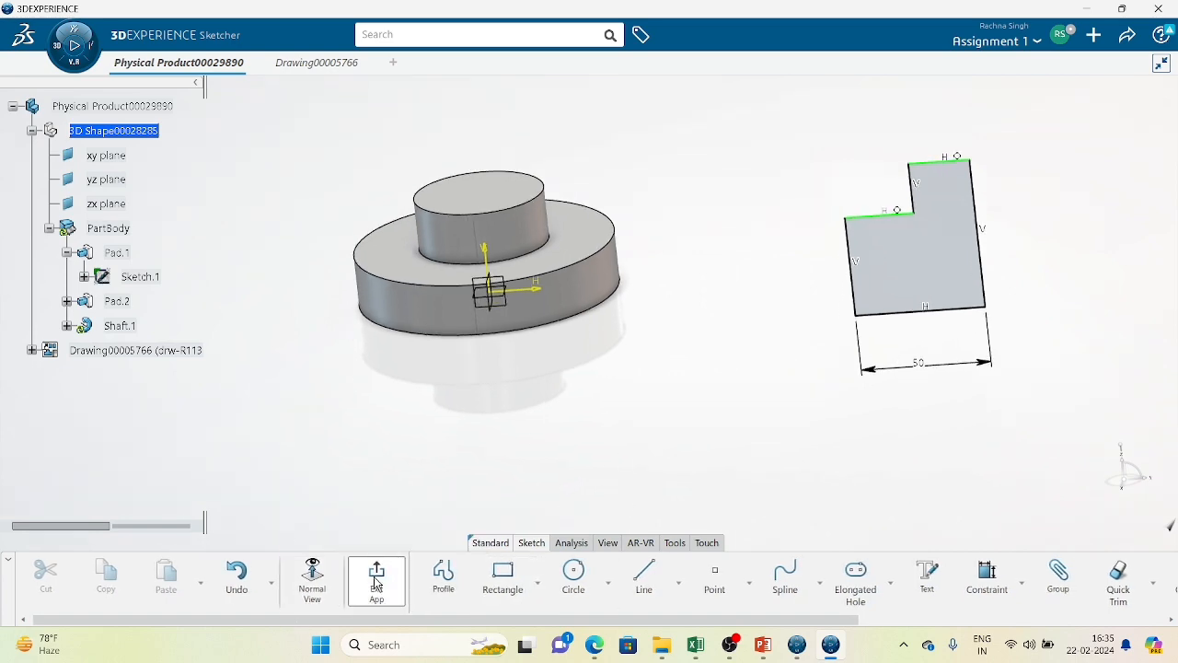
click(1041, 607)
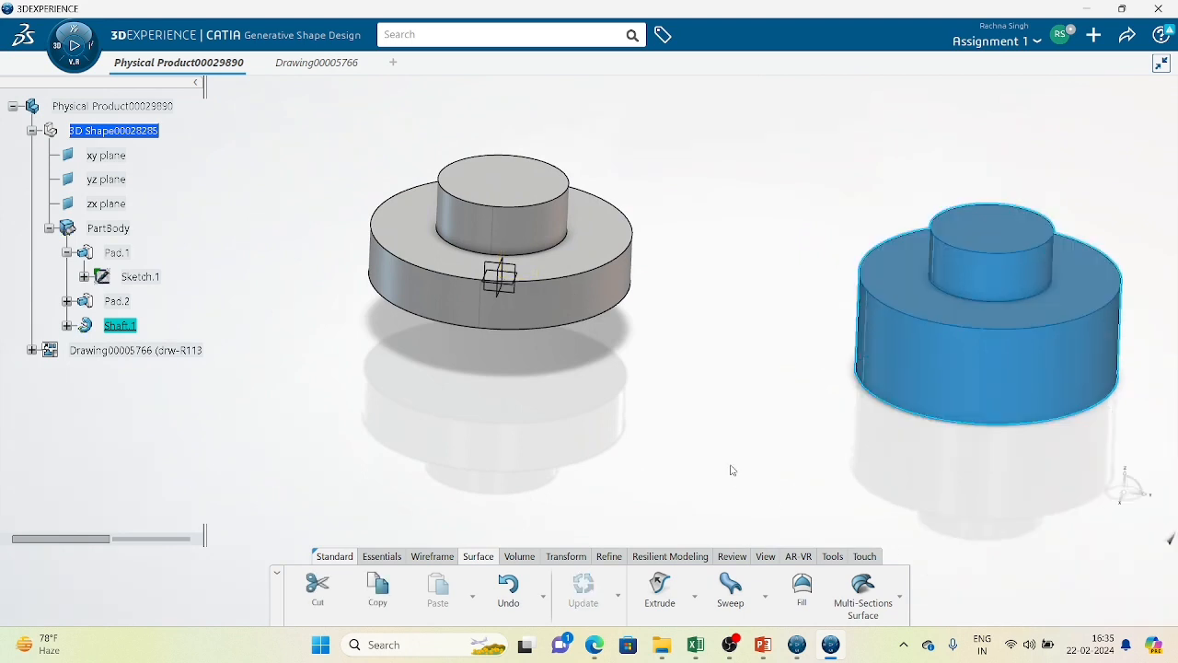
Step: Set the extrusion length of the padded part's upper cylinder to 40 mm
double_click(518, 234)
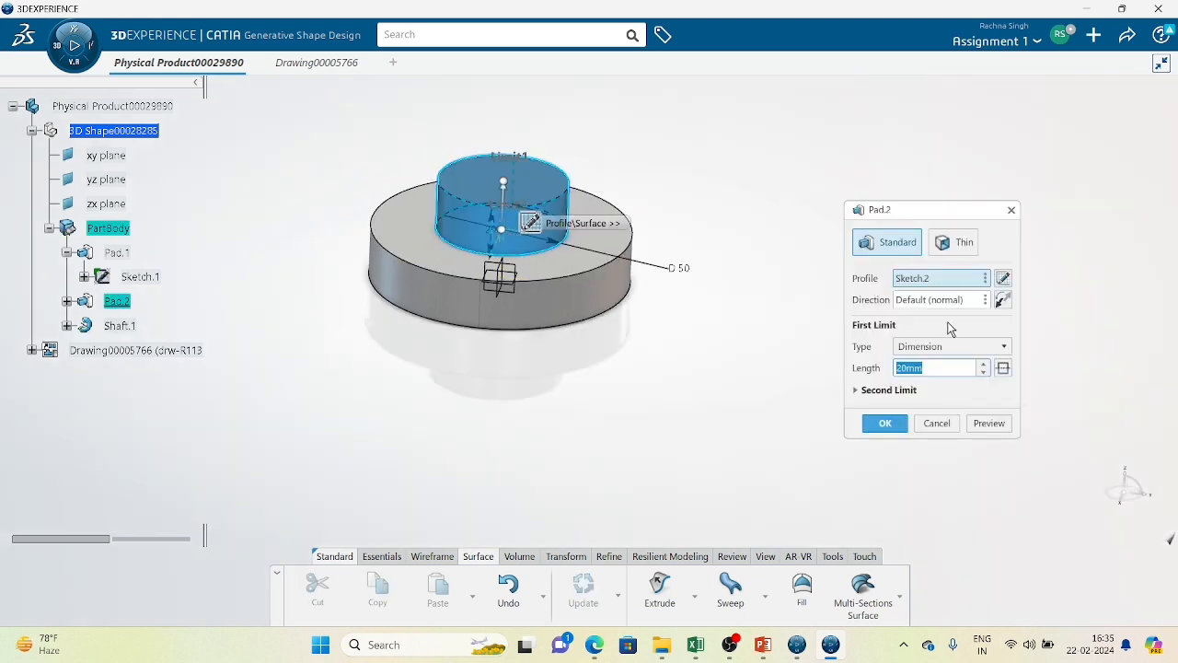
text(30)
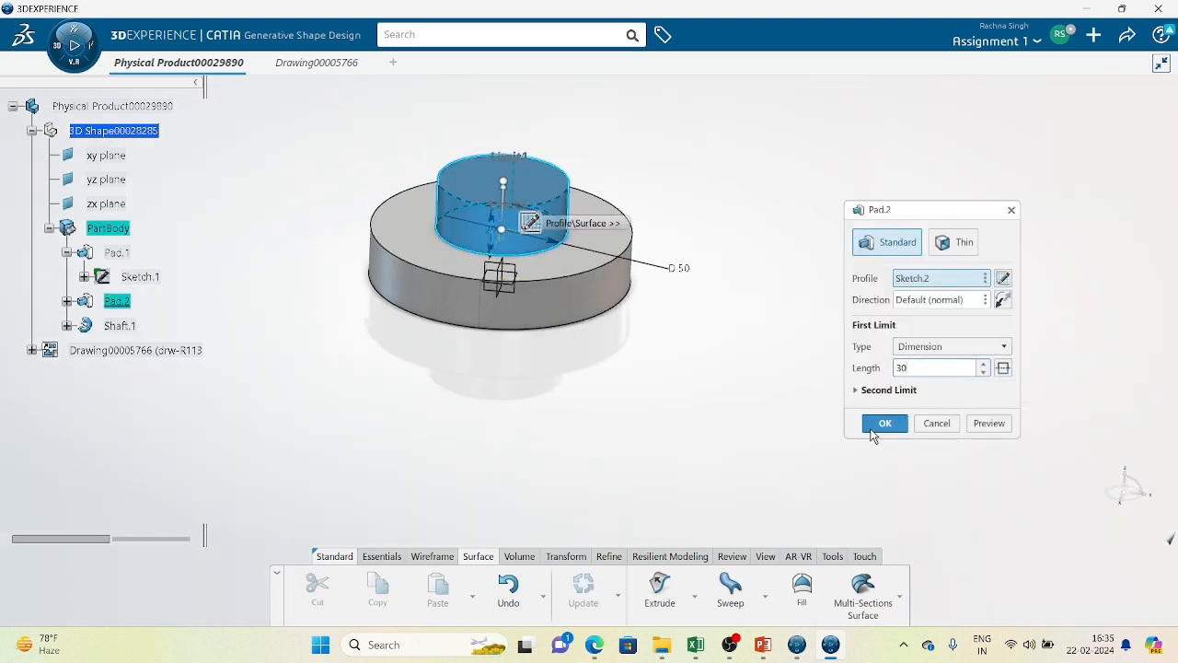
text(0)
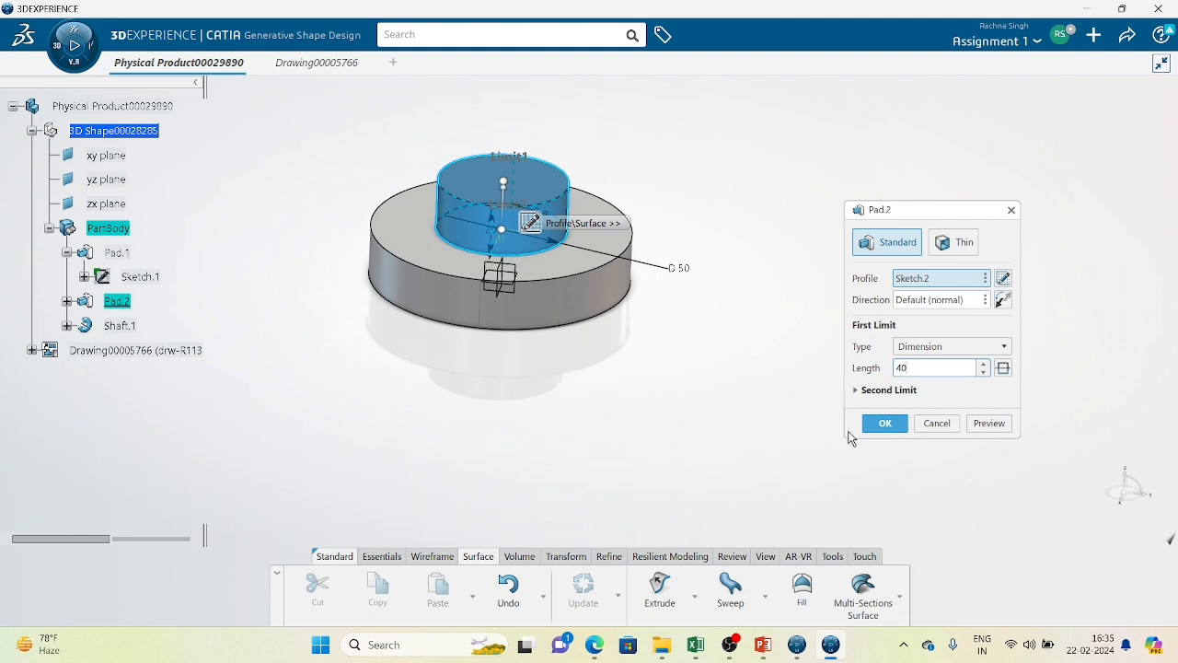
click(885, 423)
Step: Set the extrusion length of the padded part's base disc to 10 mm
mouse_move(829, 396)
middle_down()
mouse_move(628, 307)
mouse_move(811, 386)
middle_up()
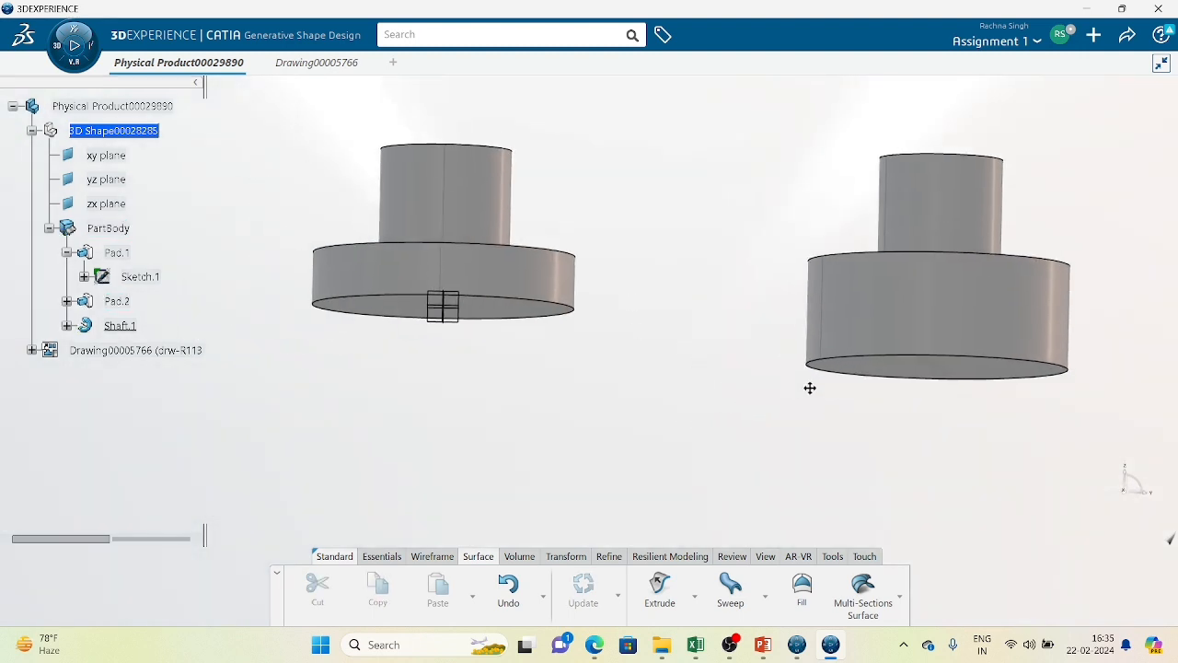
double_click(502, 279)
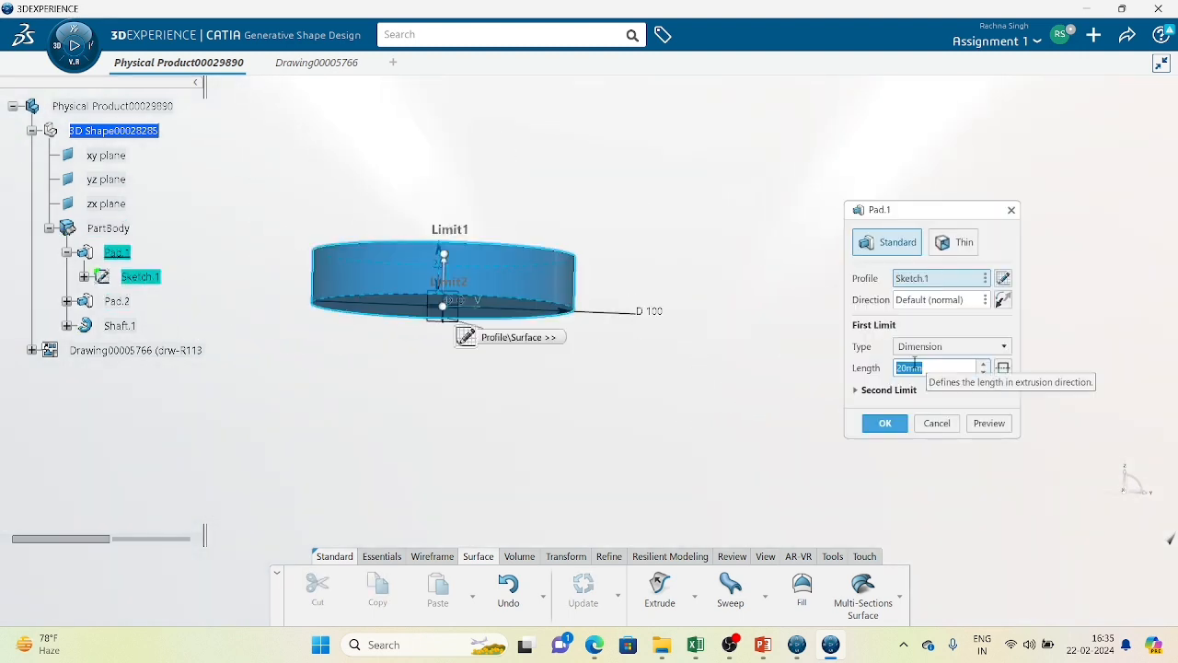
text(10)
click(884, 423)
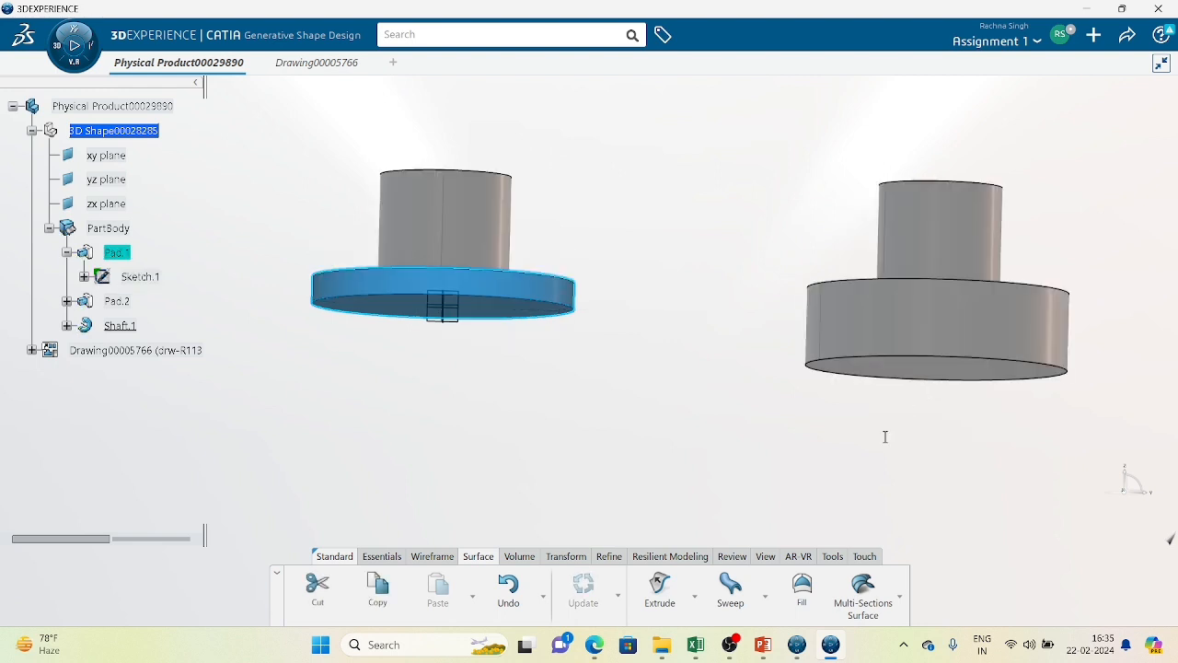
Step: Compare the bases of both stepped parts from several angles and open the revolved shaft's profile sketch
middle_drag(820, 334, 1035, 389)
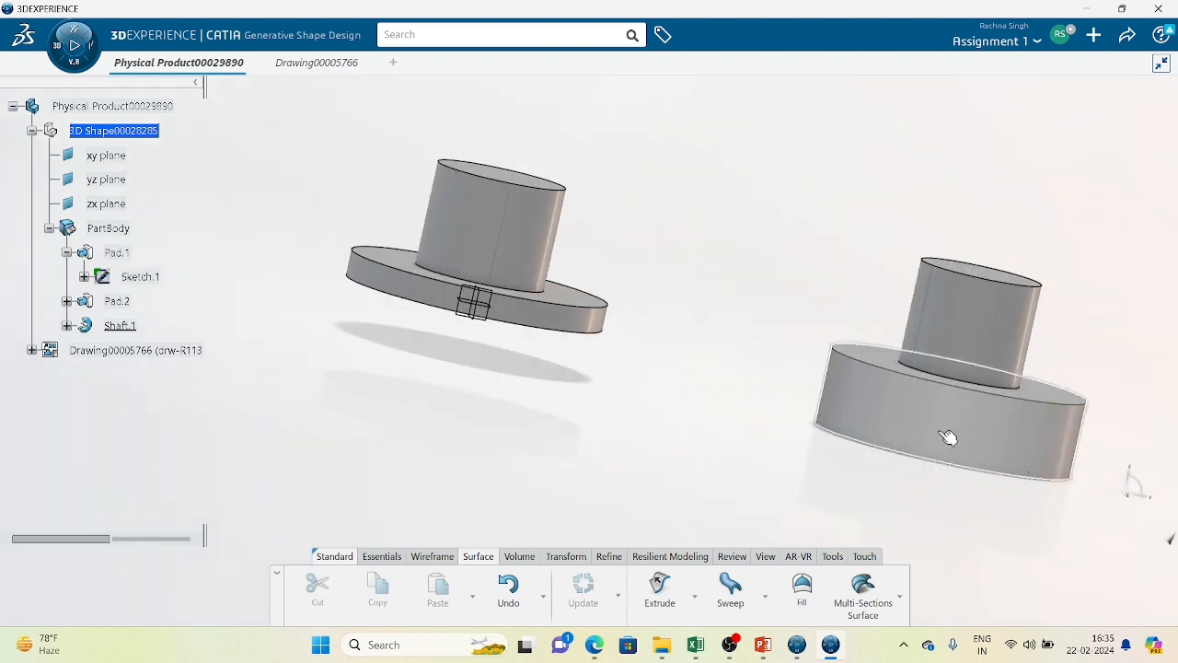
middle_drag(878, 463, 723, 315)
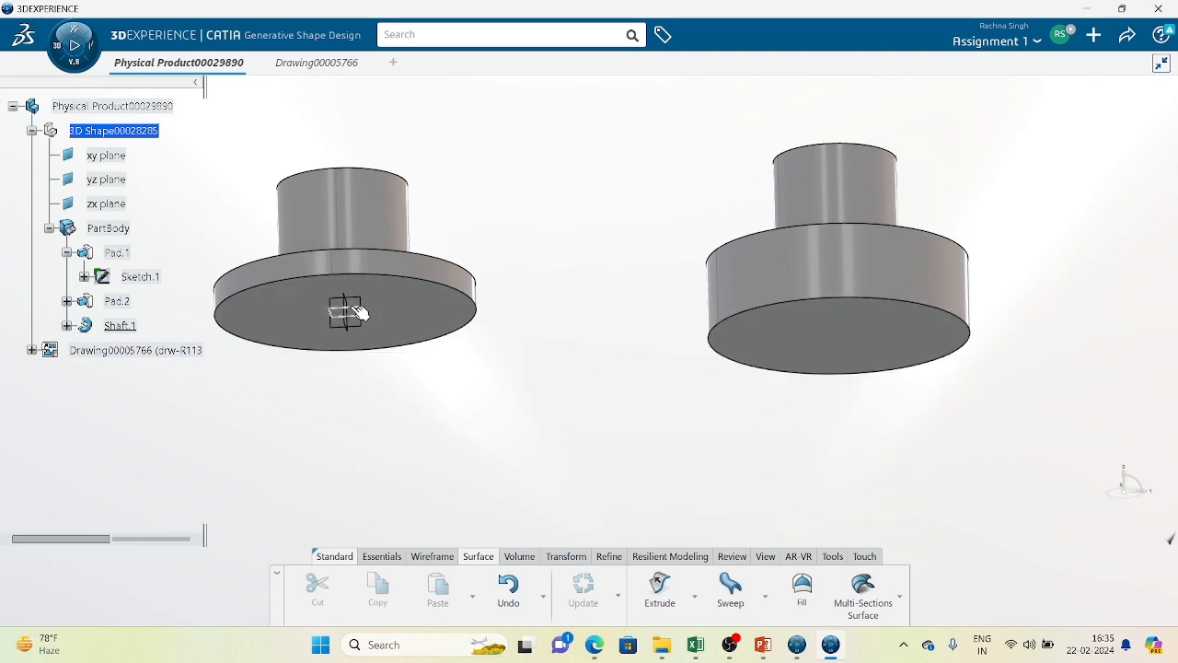
middle_drag(558, 288, 672, 427)
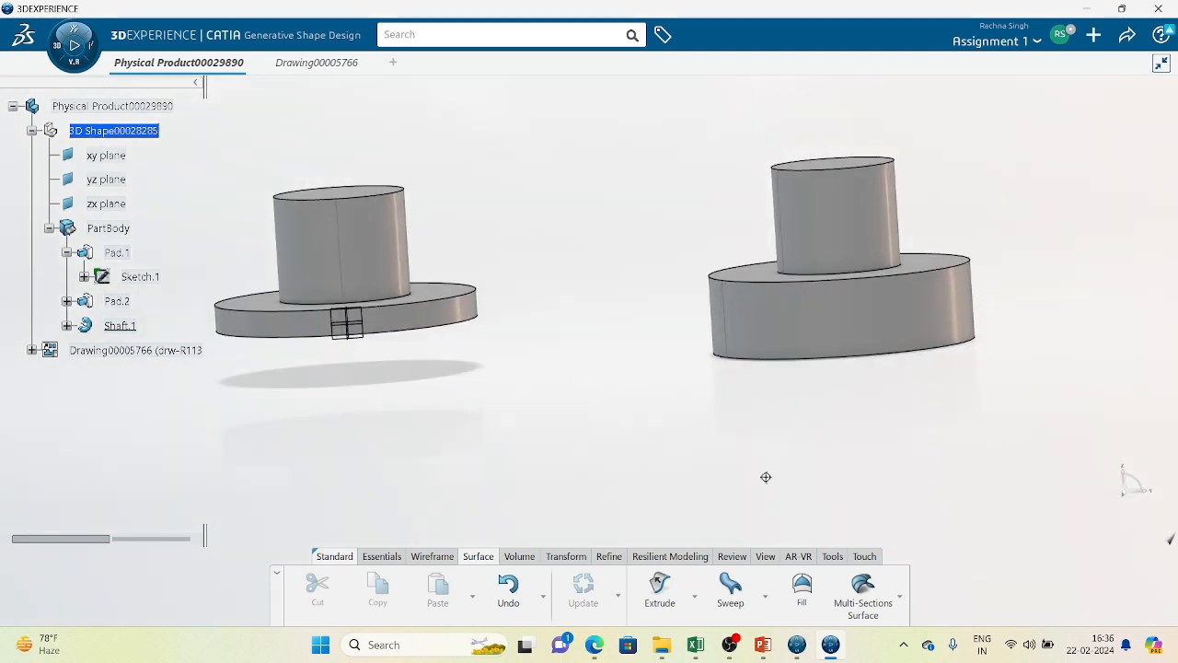
middle_drag(766, 477, 785, 371)
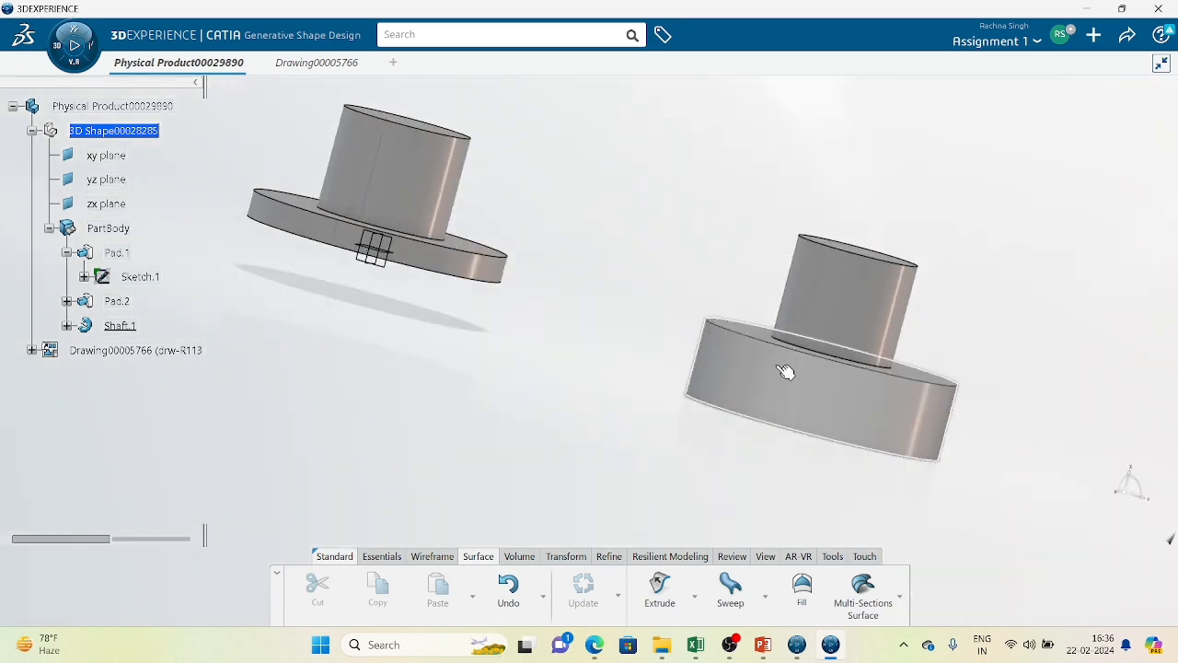
double_click(786, 372)
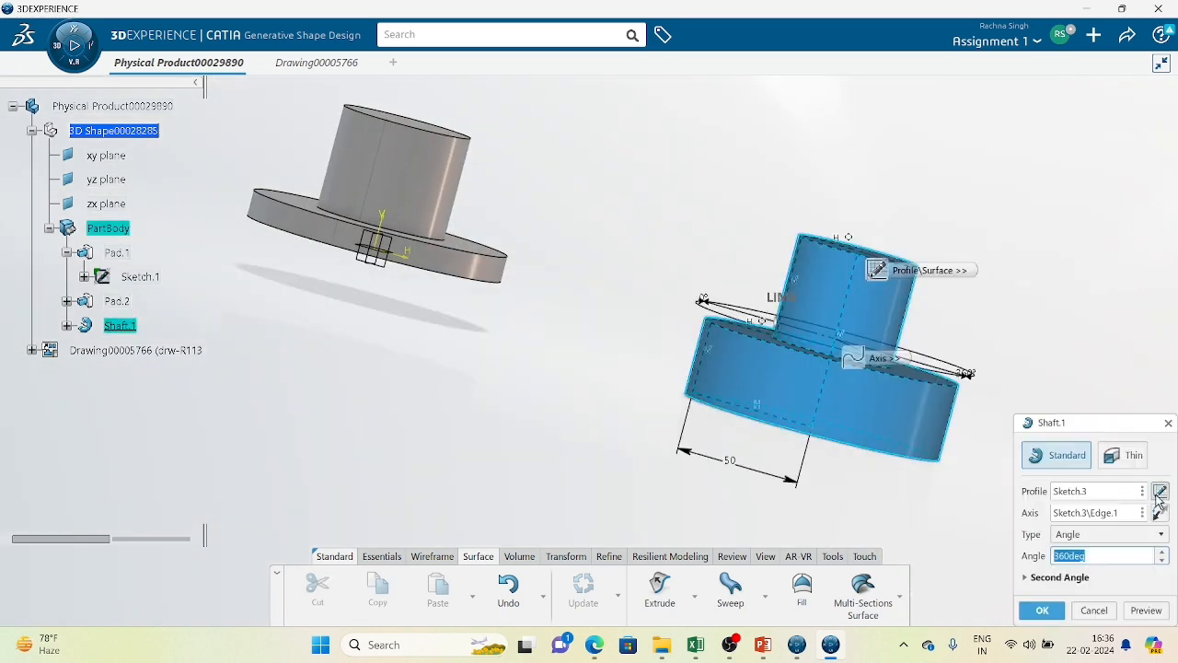
click(1159, 493)
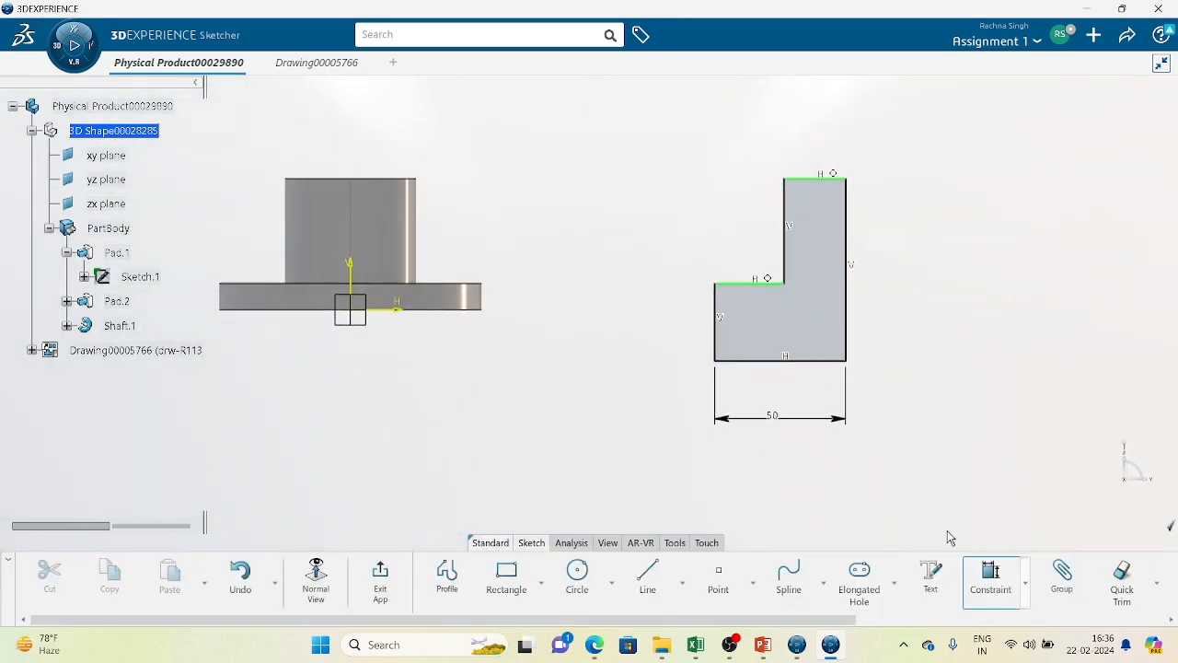
Step: Make the shaft profile's bottom edge coincident with the sketch's horizontal axis and apply the change to the shaft
click(753, 360)
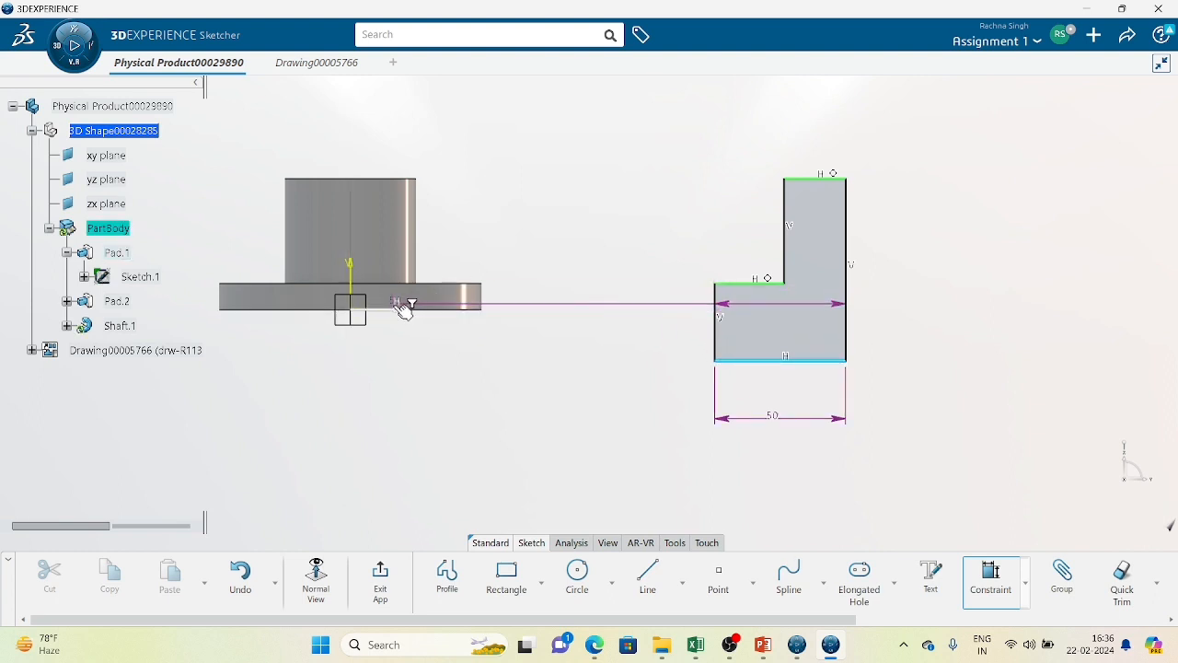
click(398, 306)
right_click(560, 326)
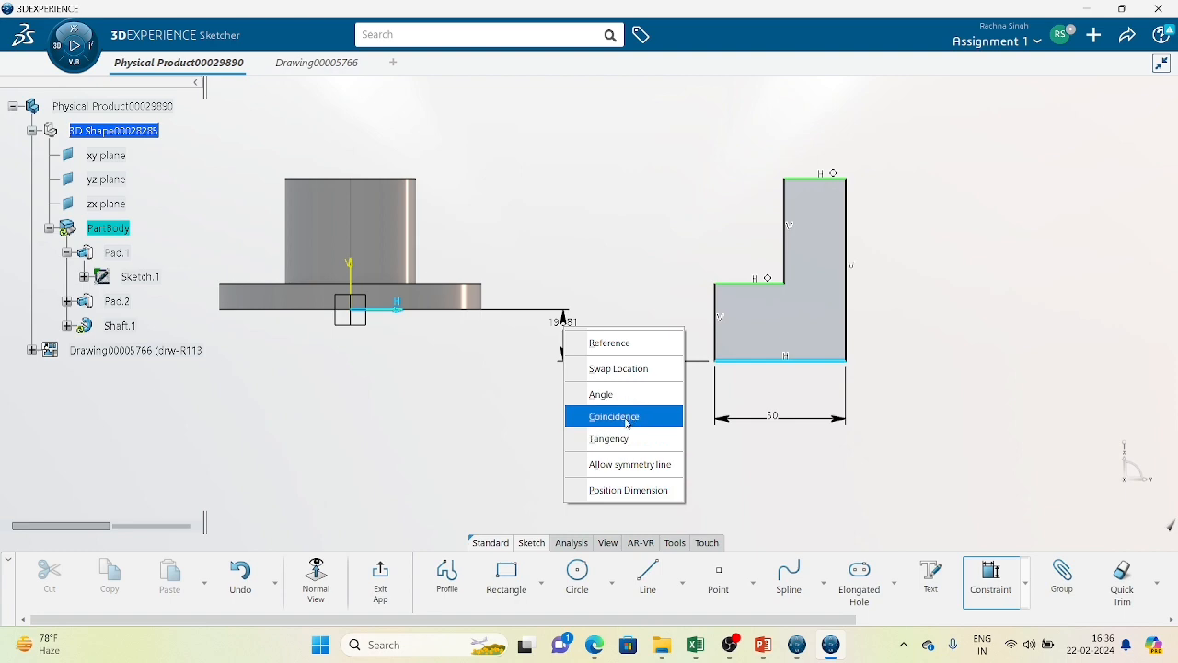
click(649, 417)
click(385, 579)
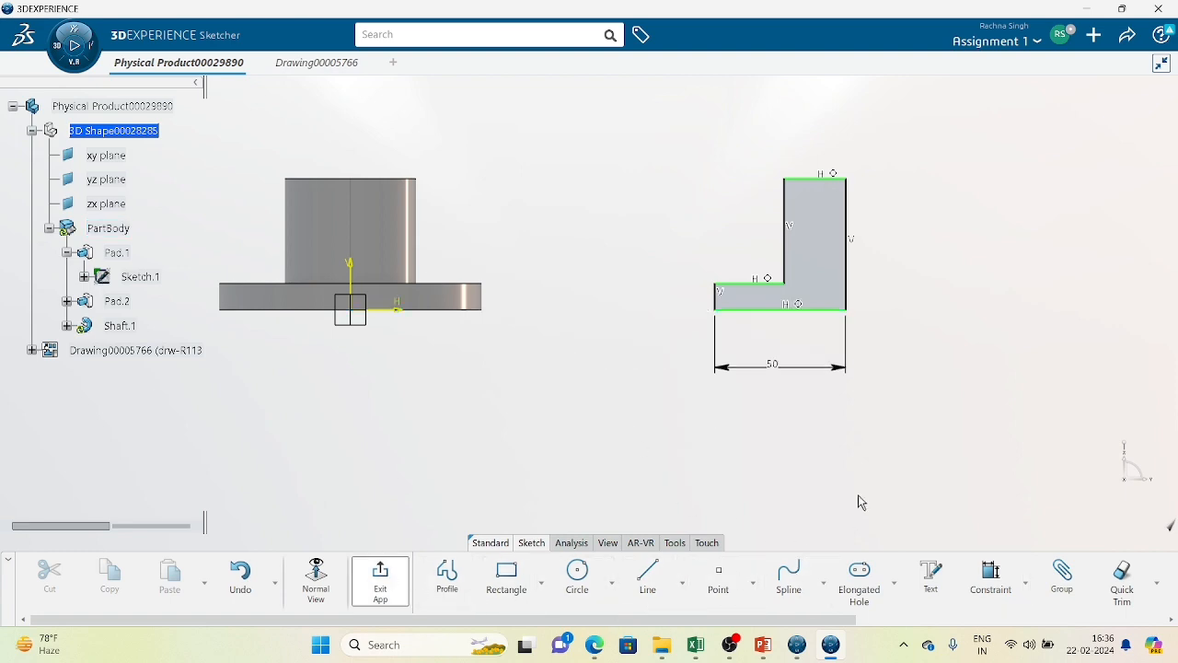
click(1042, 610)
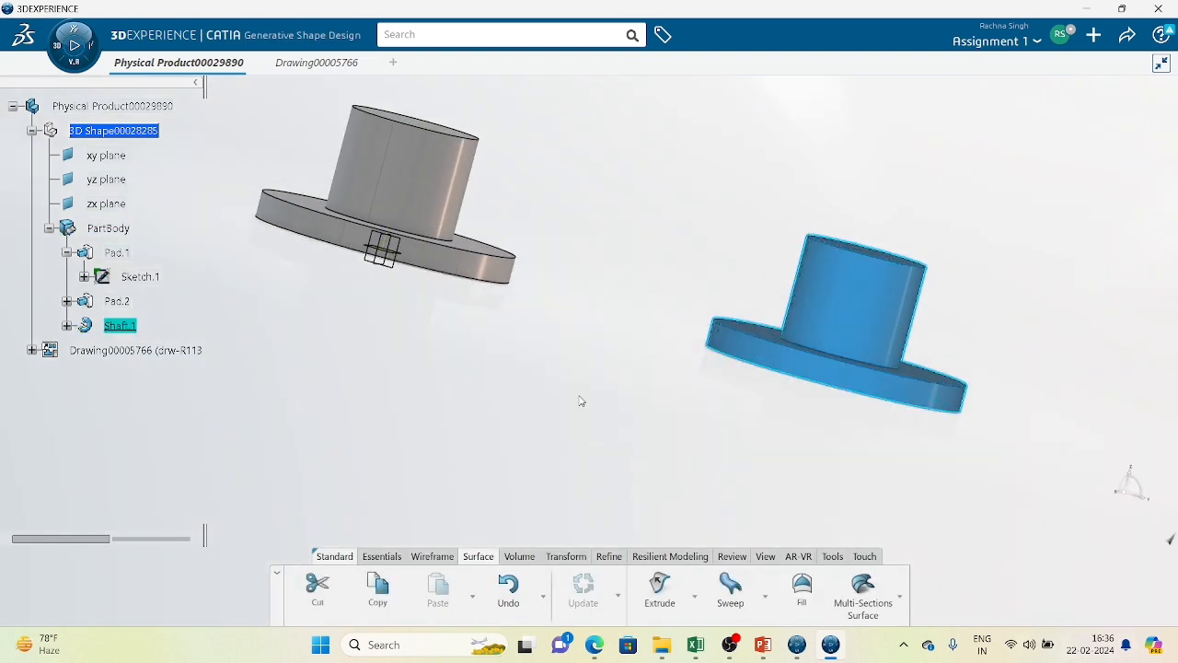
Step: Set the extrusion length of the padded part's base disc to 50 mm
middle_drag(473, 305, 455, 377)
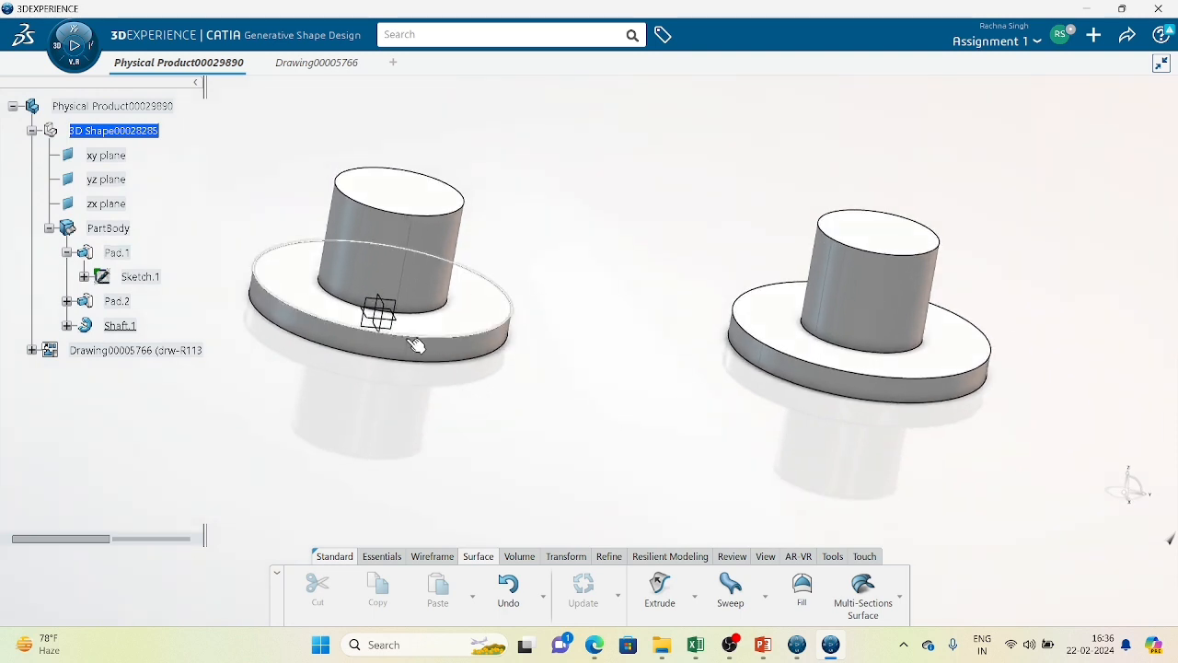
middle_drag(550, 404, 673, 379)
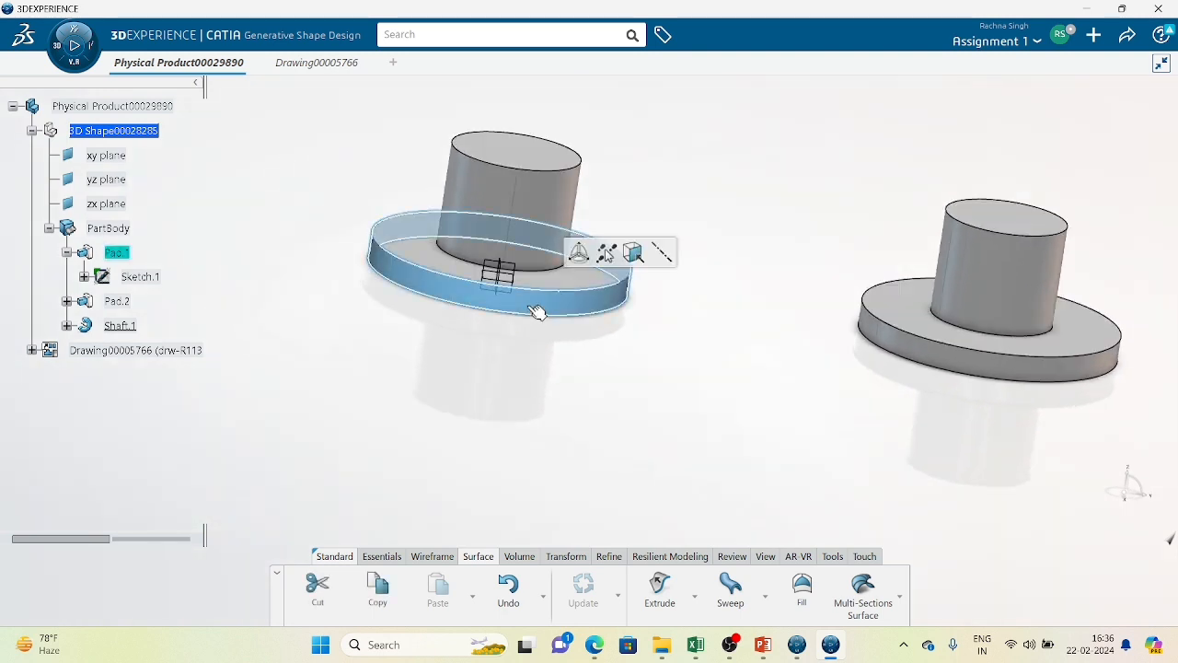
double_click(540, 311)
double_click(939, 368)
text(50)
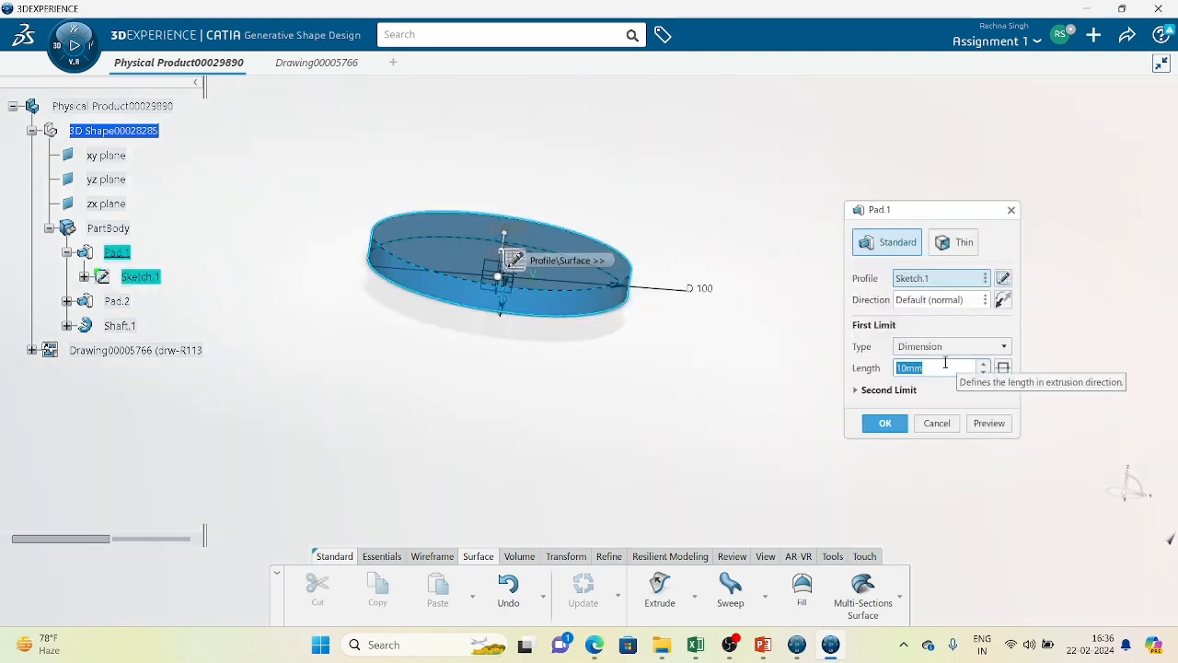
key(Return)
Step: Inspect both stepped parts side by side and switch to the CATIA Feature slide in PowerPoint
middle_drag(916, 386, 618, 460)
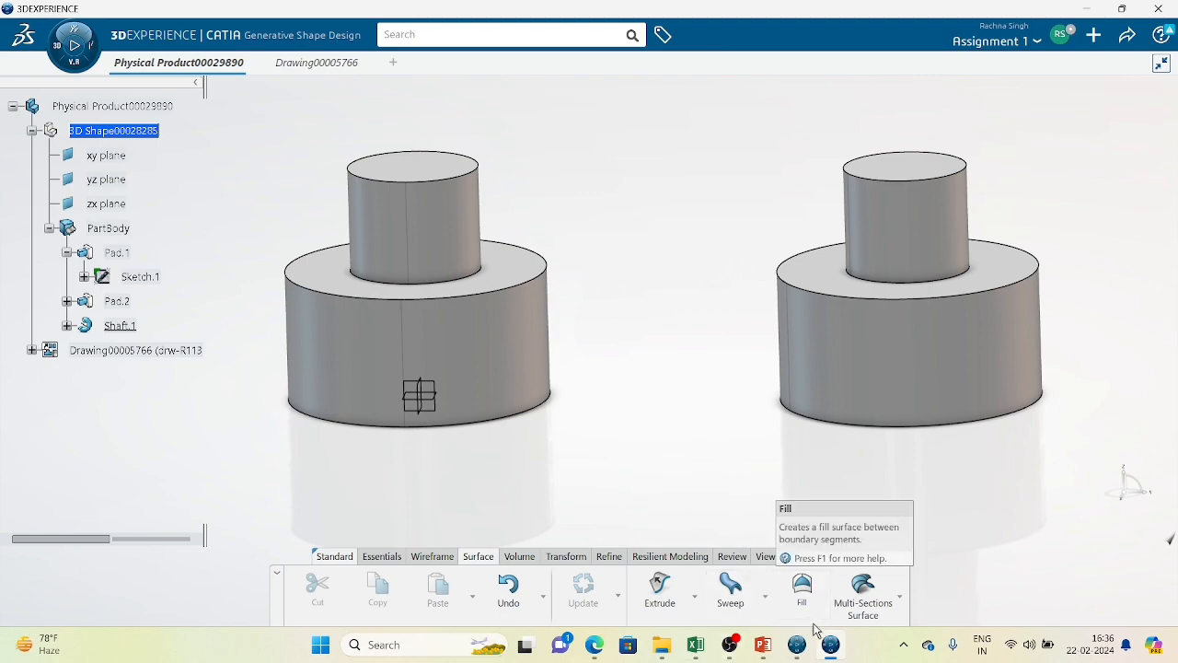
click(759, 646)
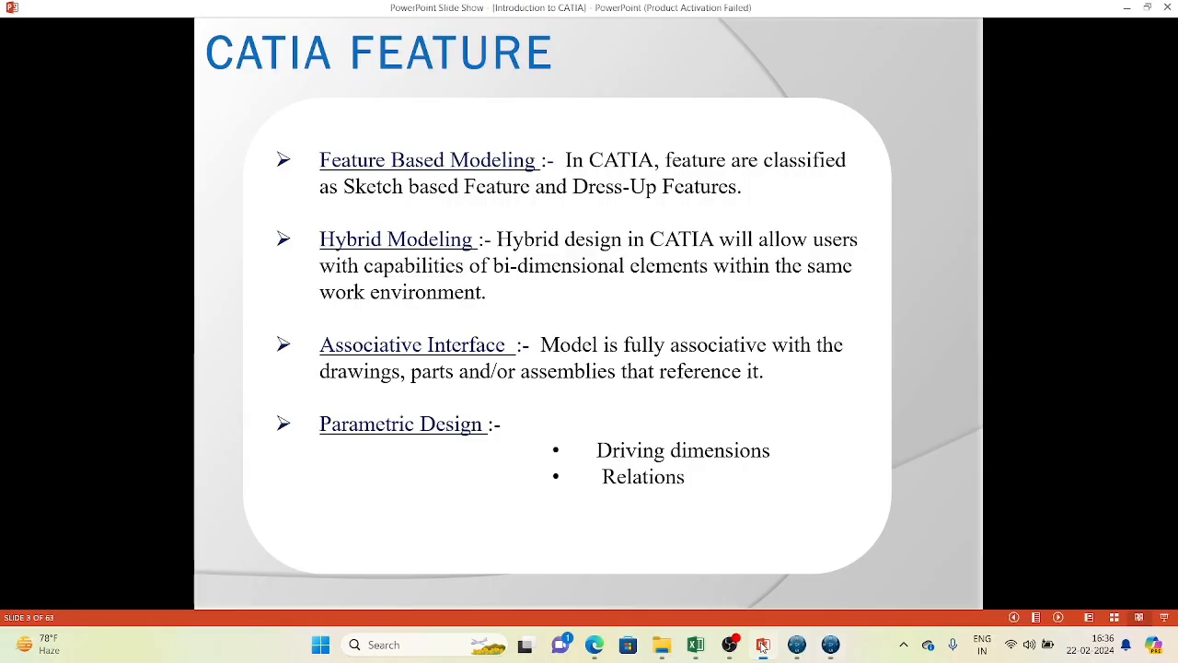